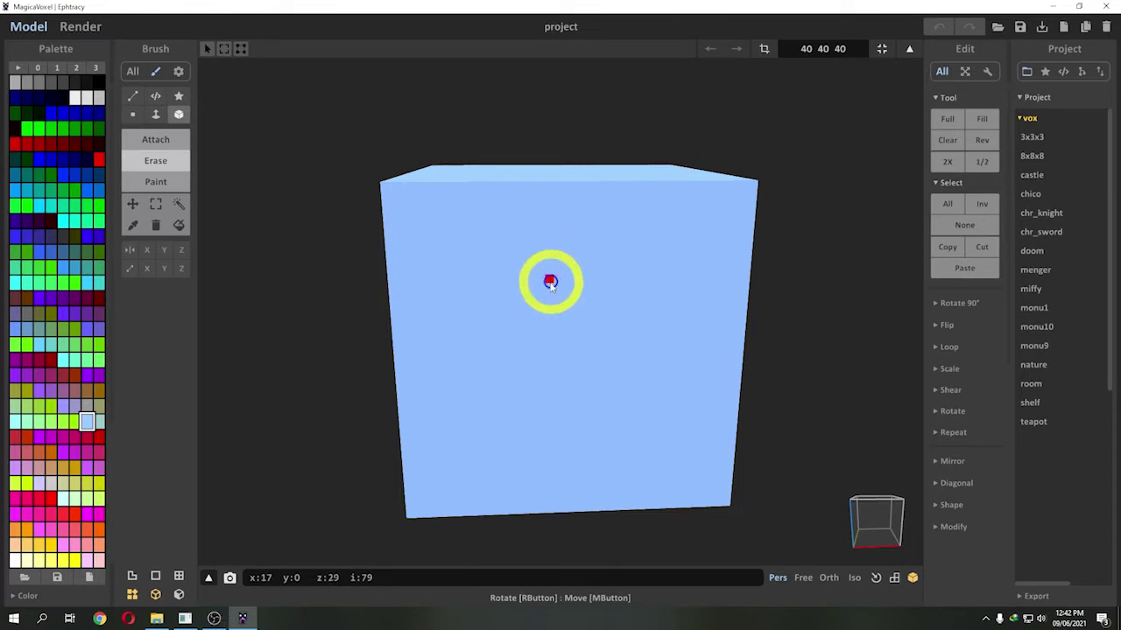
Resize the model volume to 50 50 50
mouse_move(566, 268)
right_down()
mouse_move(546, 295)
mouse_move(568, 269)
mouse_move(552, 266)
mouse_move(558, 288)
mouse_move(572, 293)
mouse_move(549, 277)
mouse_move(565, 273)
right_up()
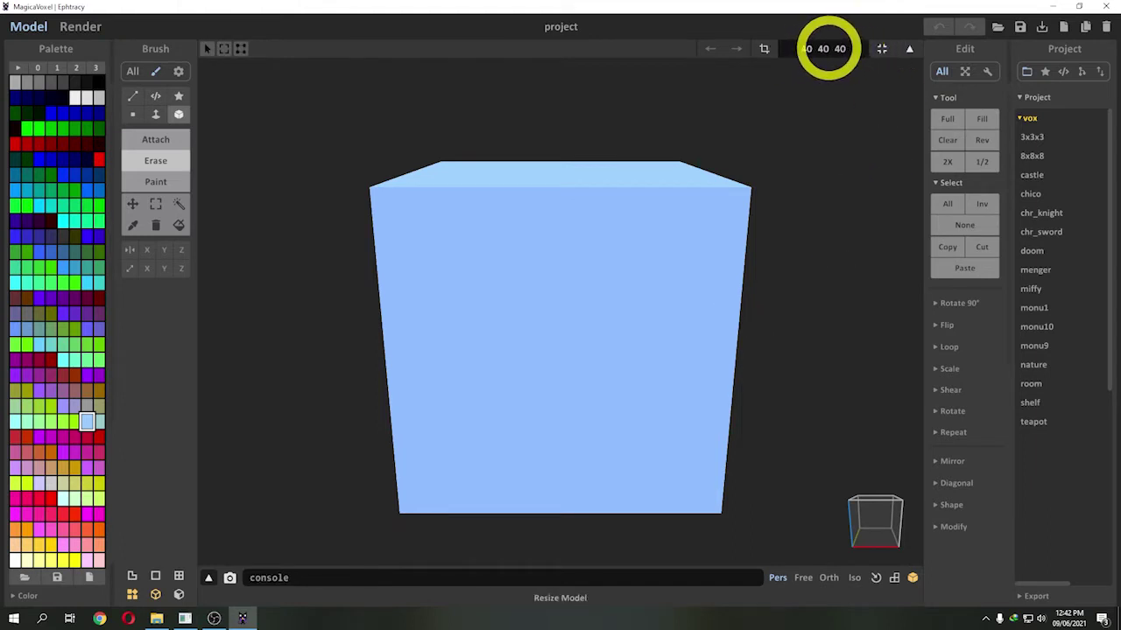
drag(805, 48, 840, 49)
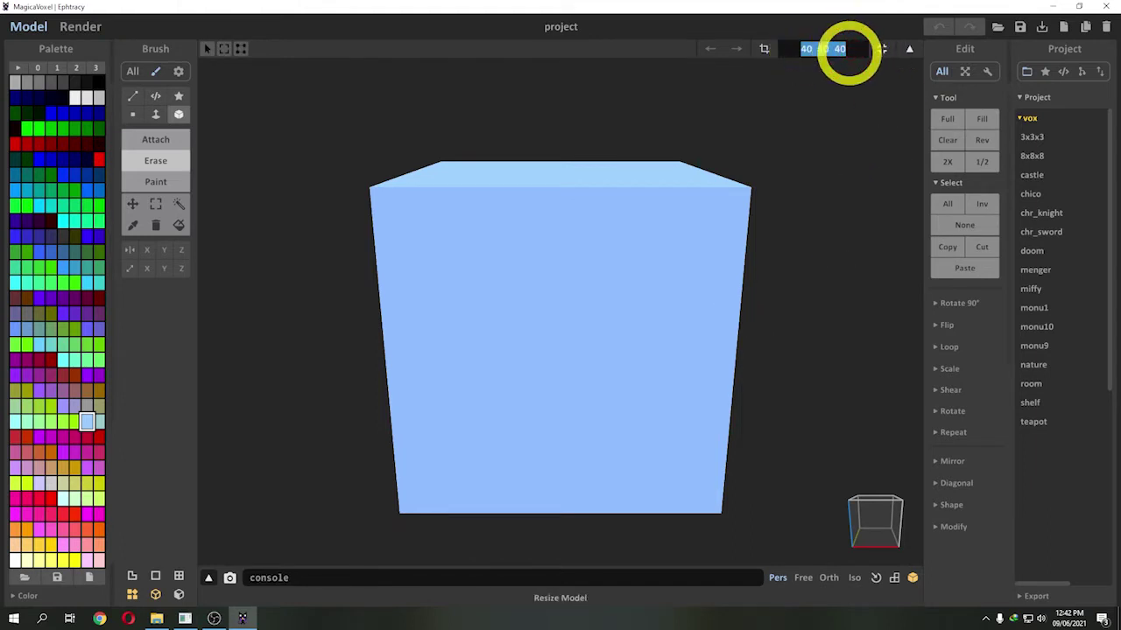
key(Return)
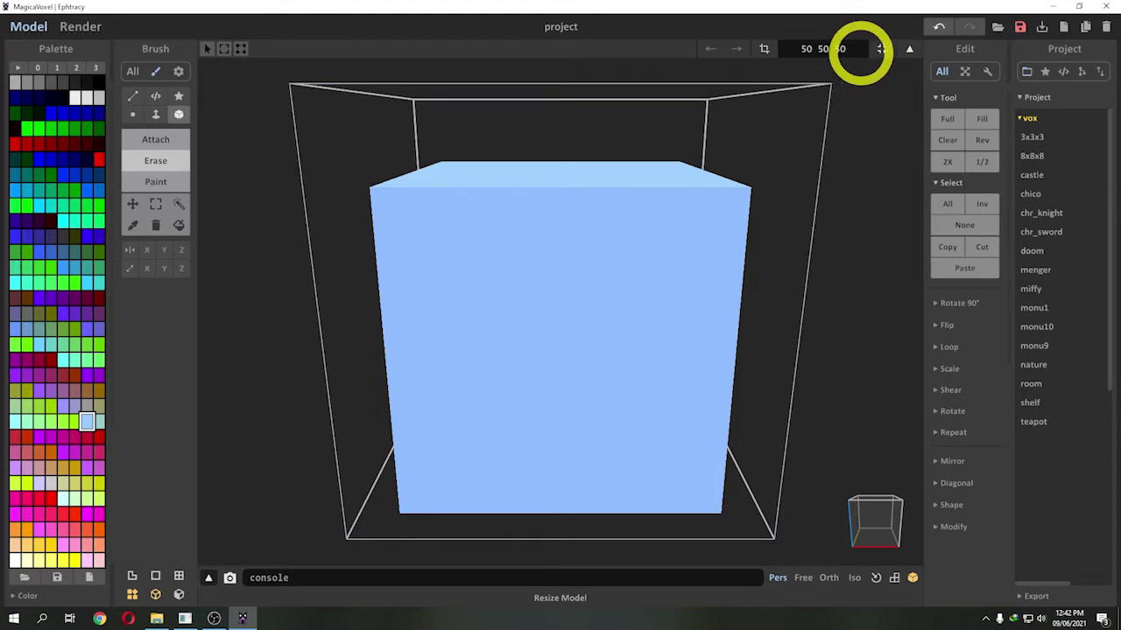
Clear all voxels of the blue cube from the enlarged volume
right_drag(730, 242, 603, 229)
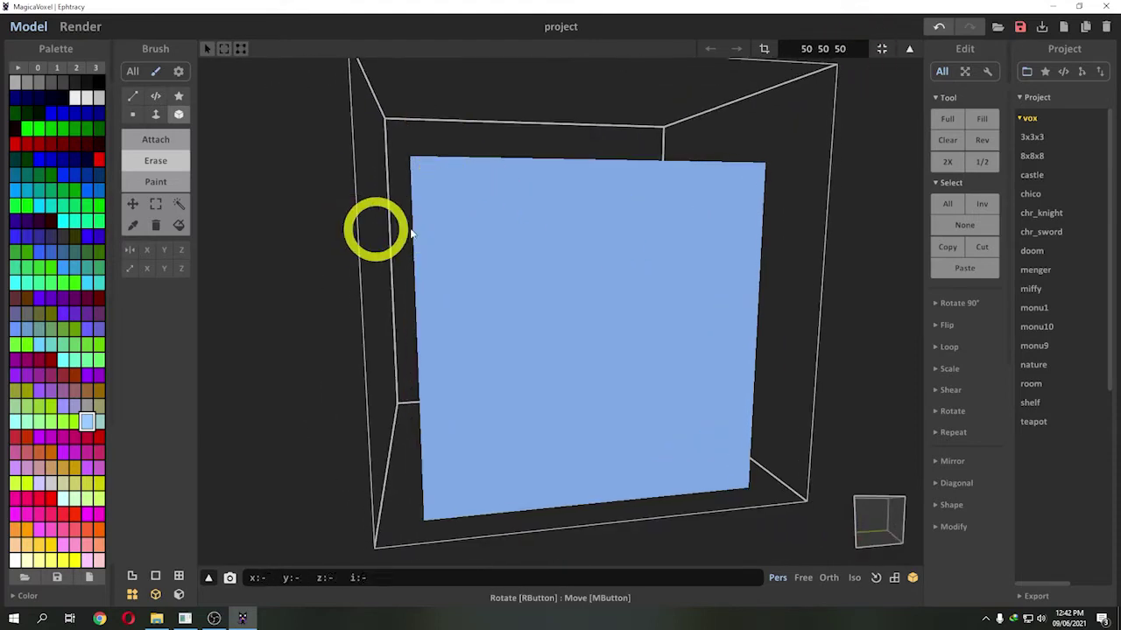
right_drag(412, 233, 566, 262)
right_drag(671, 374, 670, 313)
right_drag(526, 231, 542, 247)
click(945, 142)
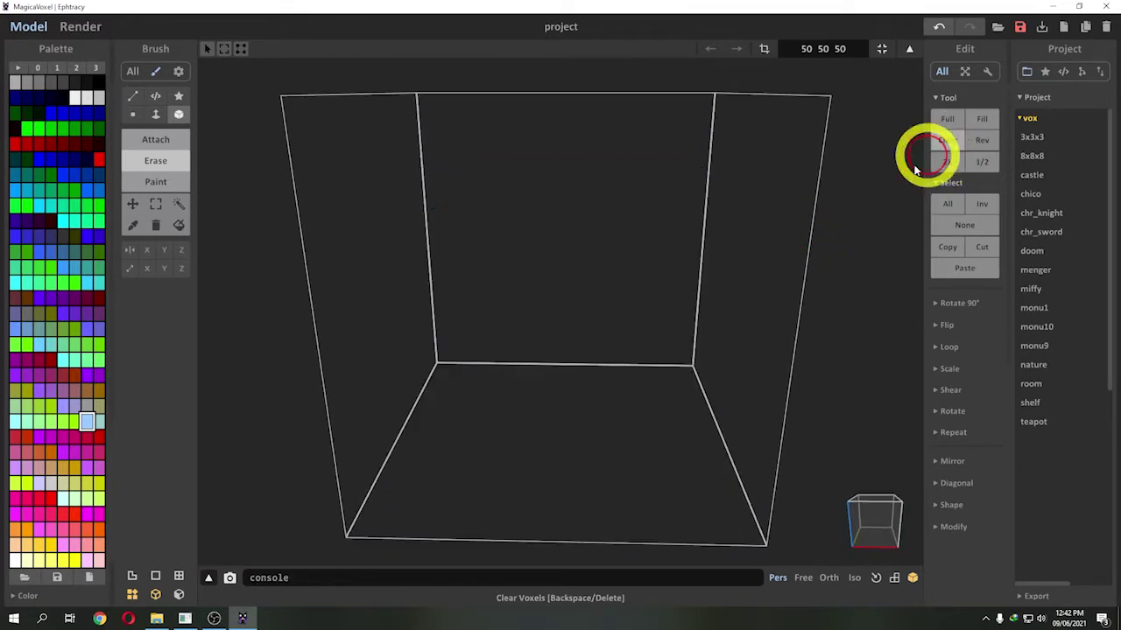
Fill the entire volume with voxels and clear it again
right_drag(676, 310, 643, 360)
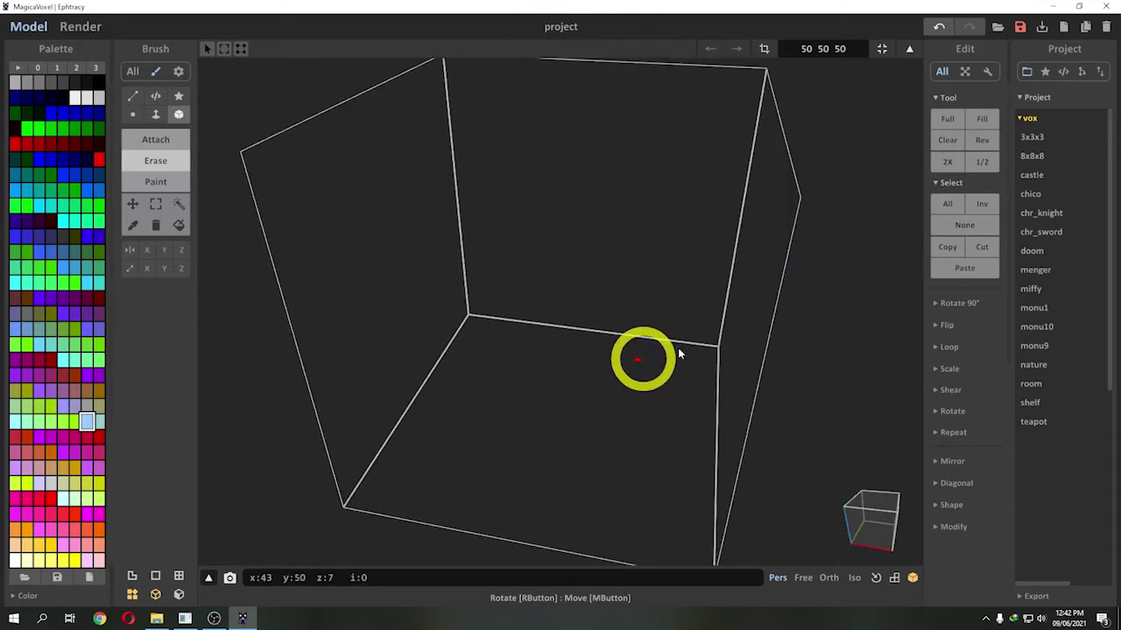
click(946, 120)
click(947, 140)
Display the grids on the floor and walls of the empty volume
right_drag(808, 237, 633, 333)
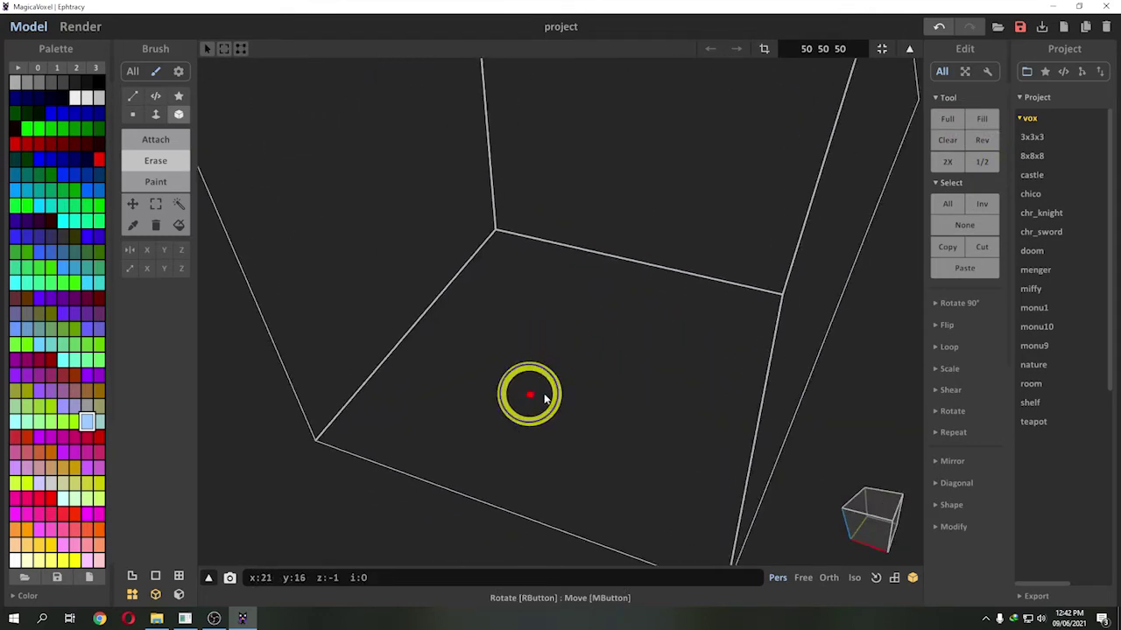
right_drag(544, 398, 548, 400)
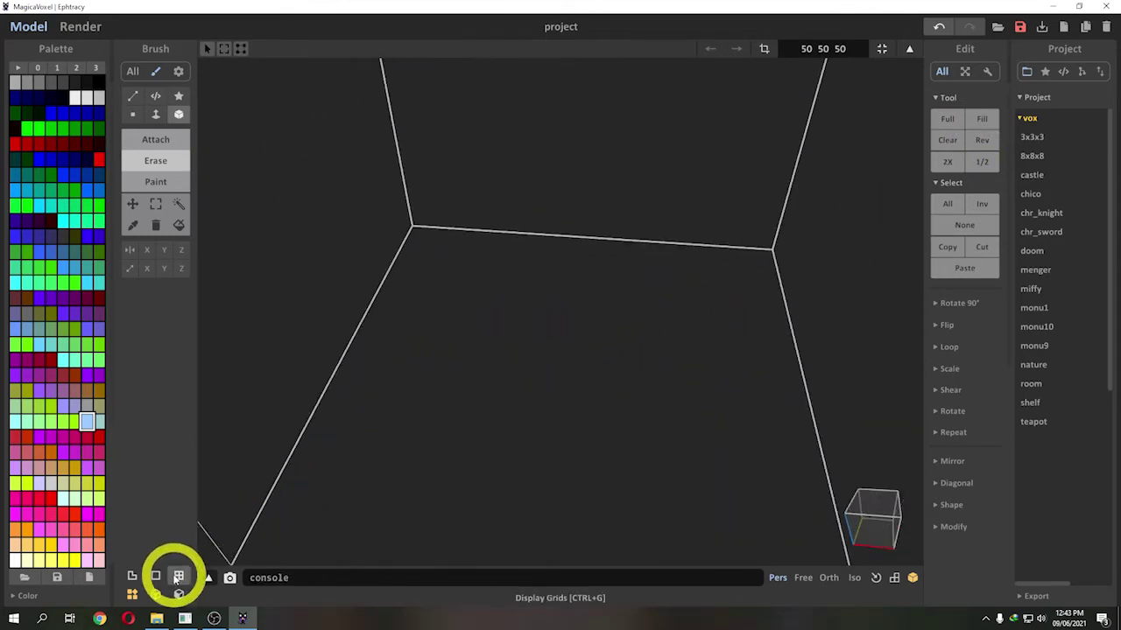
click(178, 578)
Attach six scattered lime-green single voxels on the middle of the floor in Box mode
right_drag(525, 485, 397, 378)
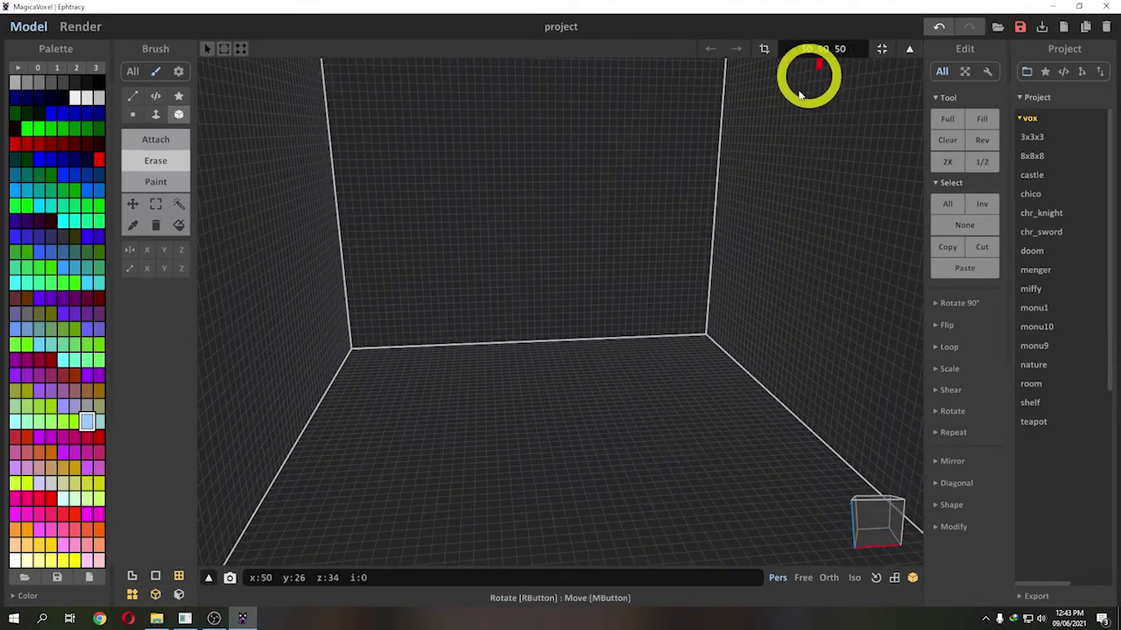
right_drag(808, 78, 642, 426)
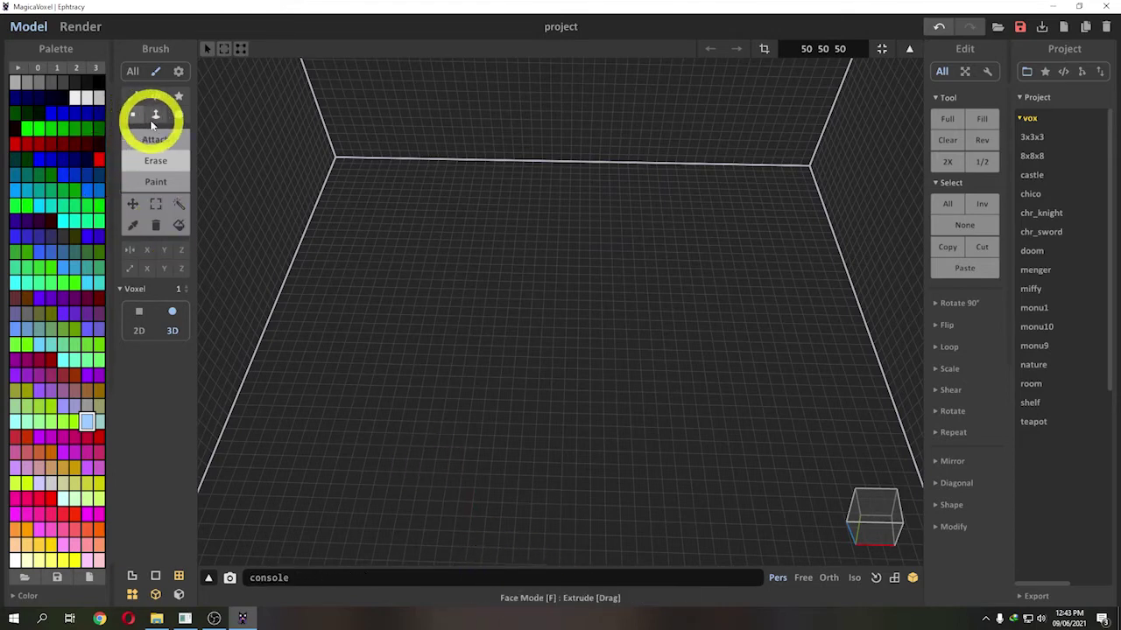
click(180, 114)
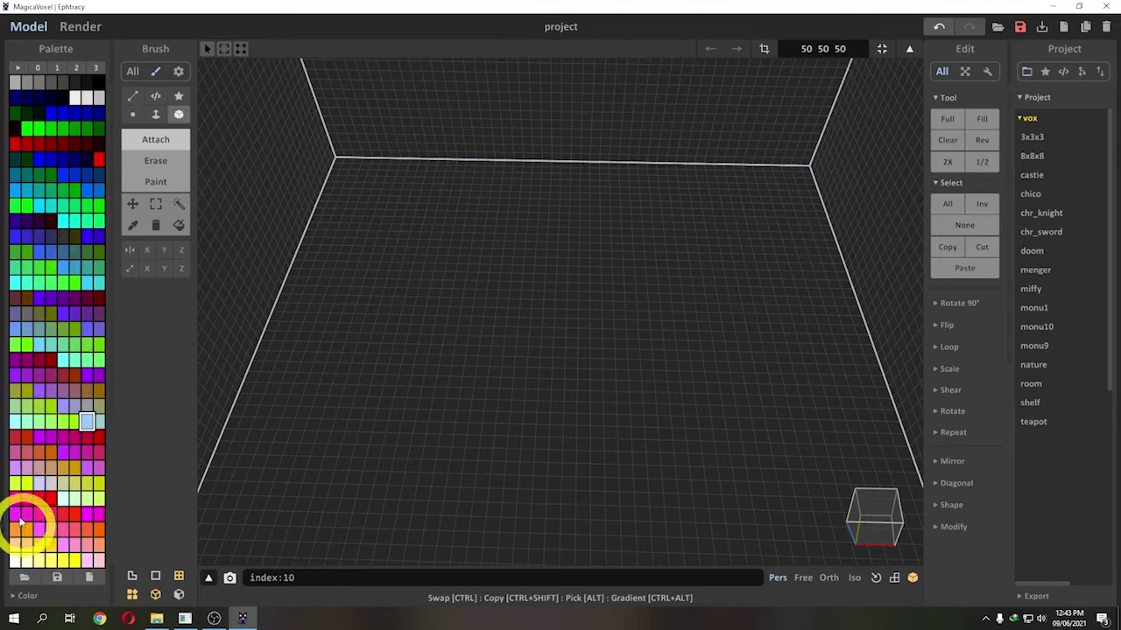
click(17, 486)
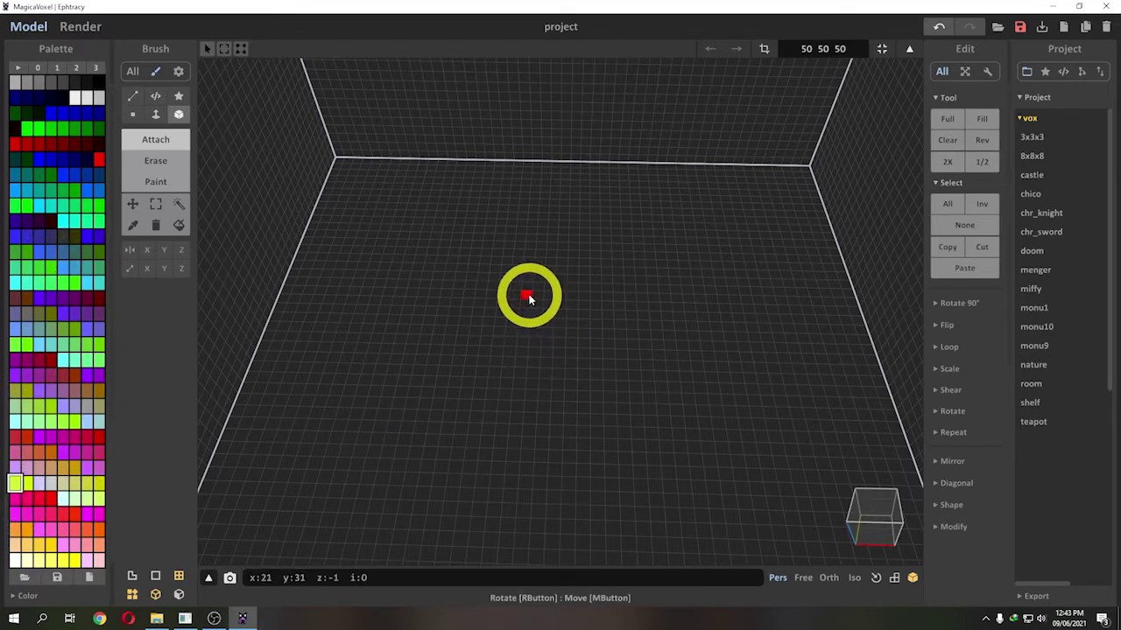
click(525, 292)
click(512, 327)
click(608, 340)
click(607, 293)
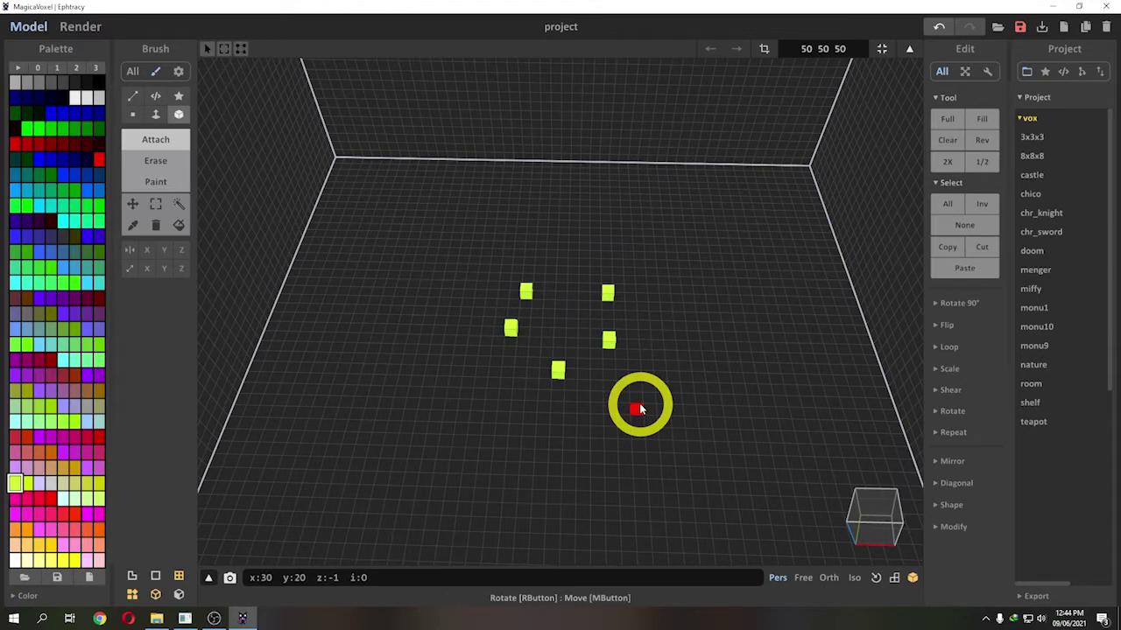
click(507, 418)
Attach four crimson voxels around the lime-green ones, plus a flat crimson square slab near the floor's left edge
click(87, 437)
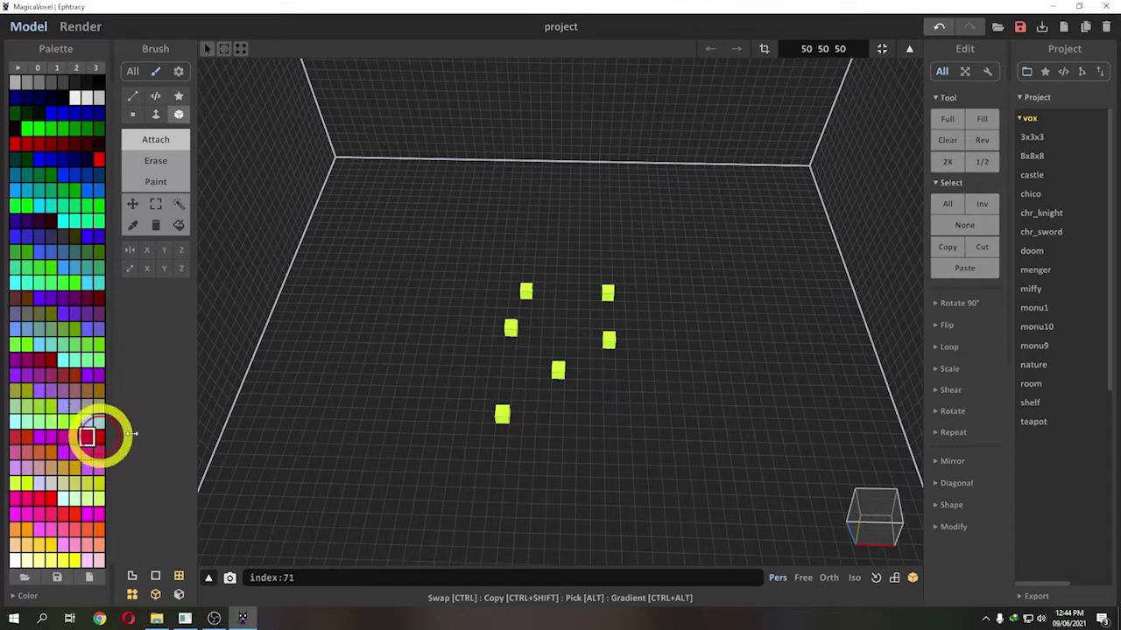
click(698, 362)
click(712, 286)
click(617, 234)
click(341, 335)
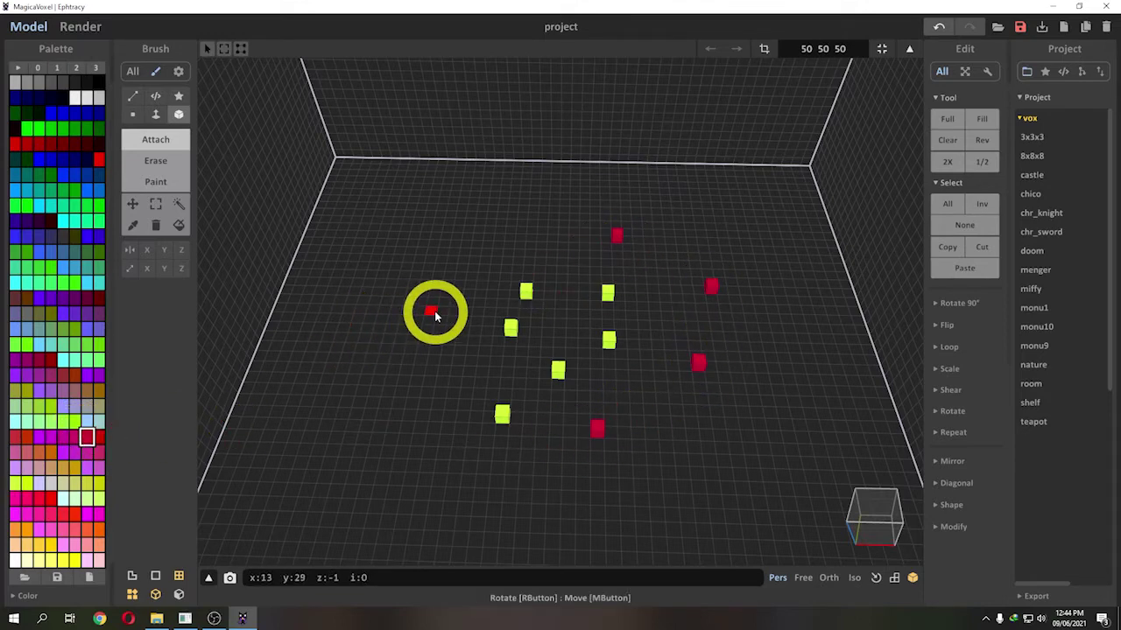
right_drag(423, 312, 393, 268)
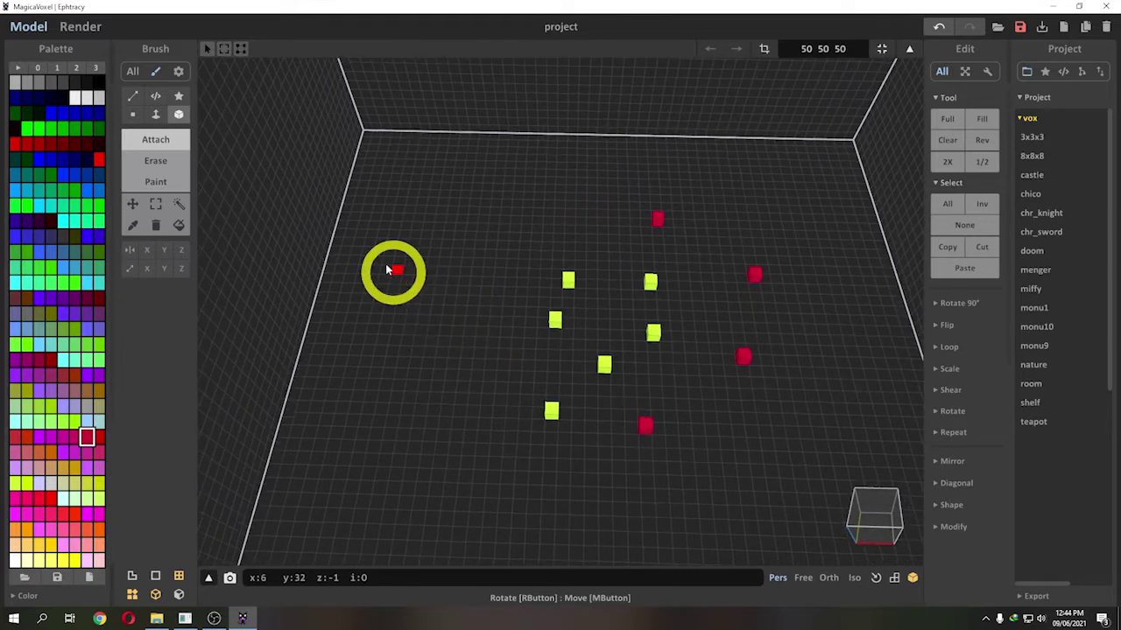
drag(412, 292, 462, 343)
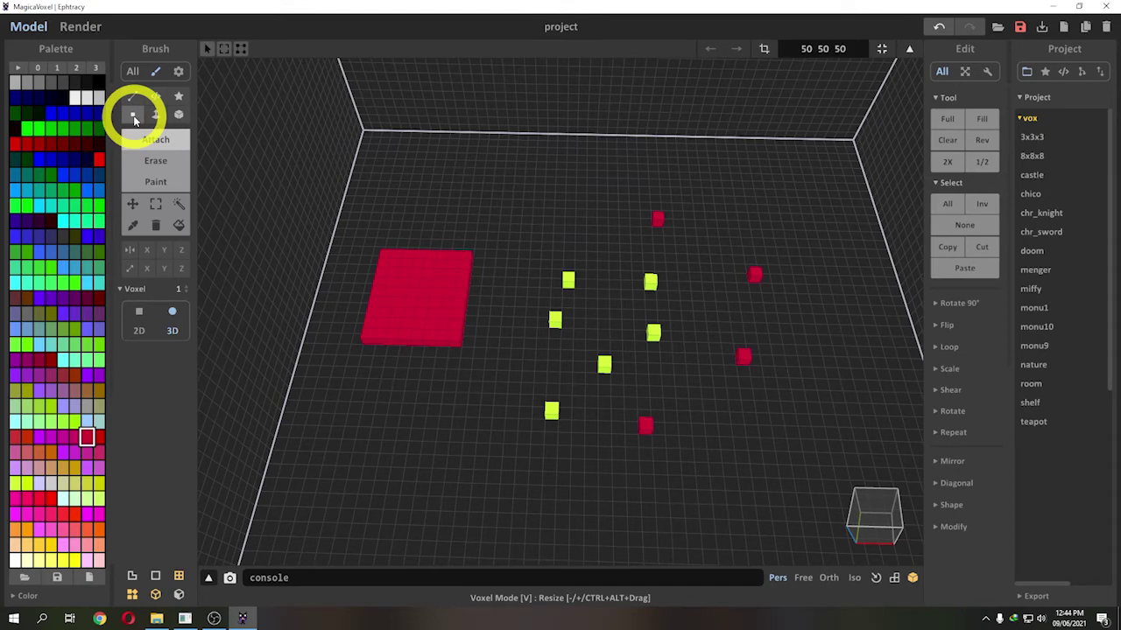
In Voxel mode, attach one crimson voxel behind the slab and five dark-blue voxels in front of it
click(134, 120)
click(515, 224)
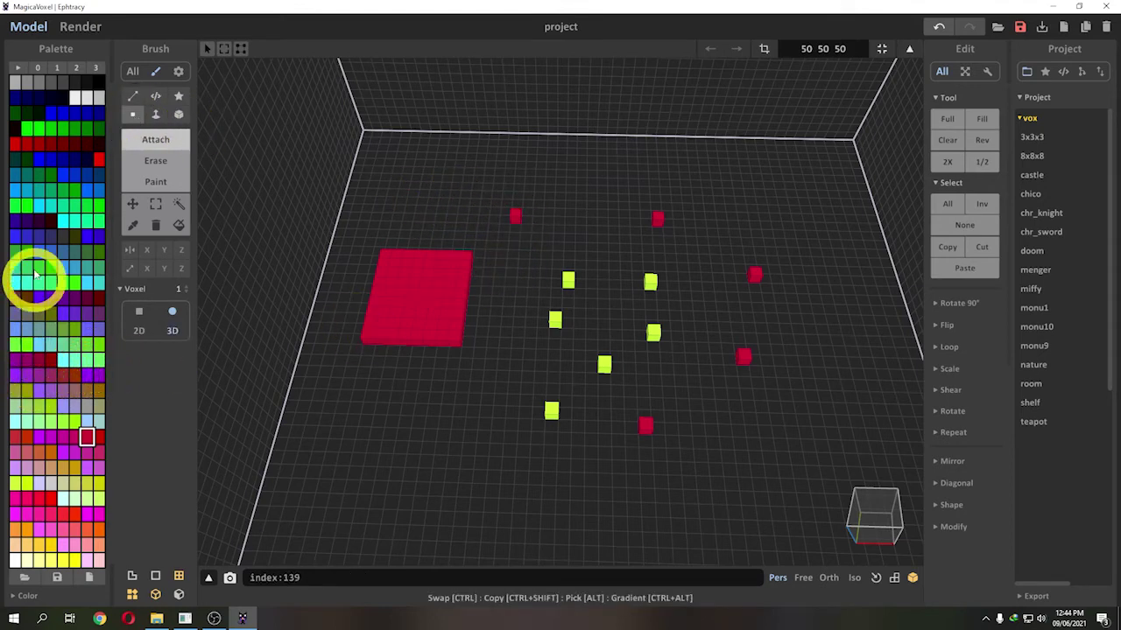
click(75, 114)
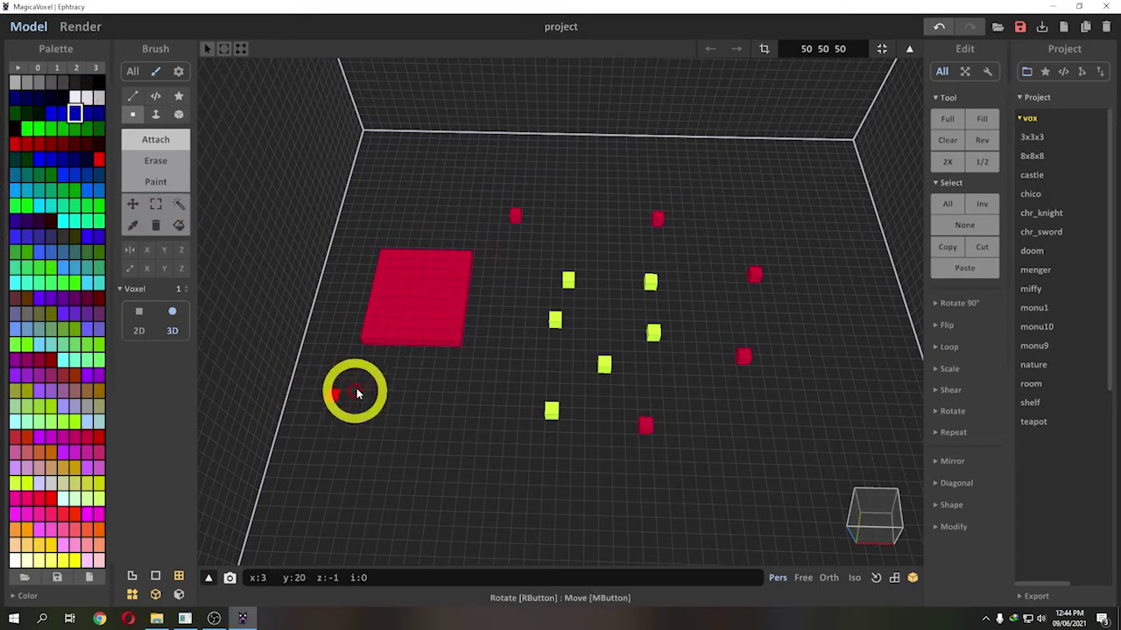
click(358, 381)
click(401, 431)
click(394, 472)
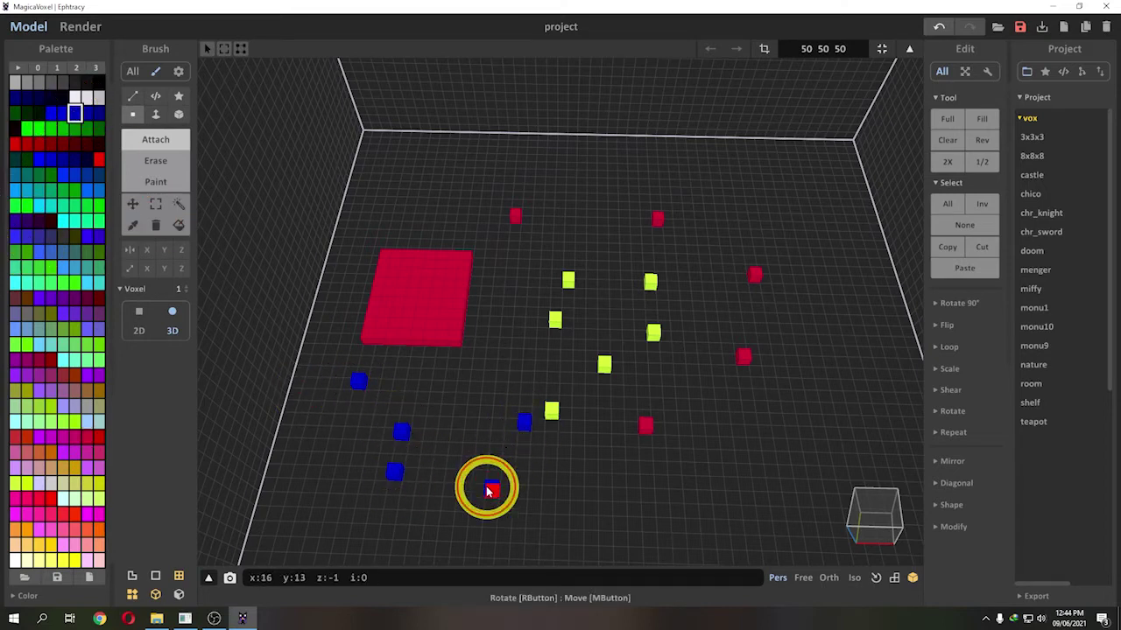
click(490, 488)
Draw a closed, irregular dark-blue outline freehand on the front part of the floor
middle_drag(601, 473, 514, 405)
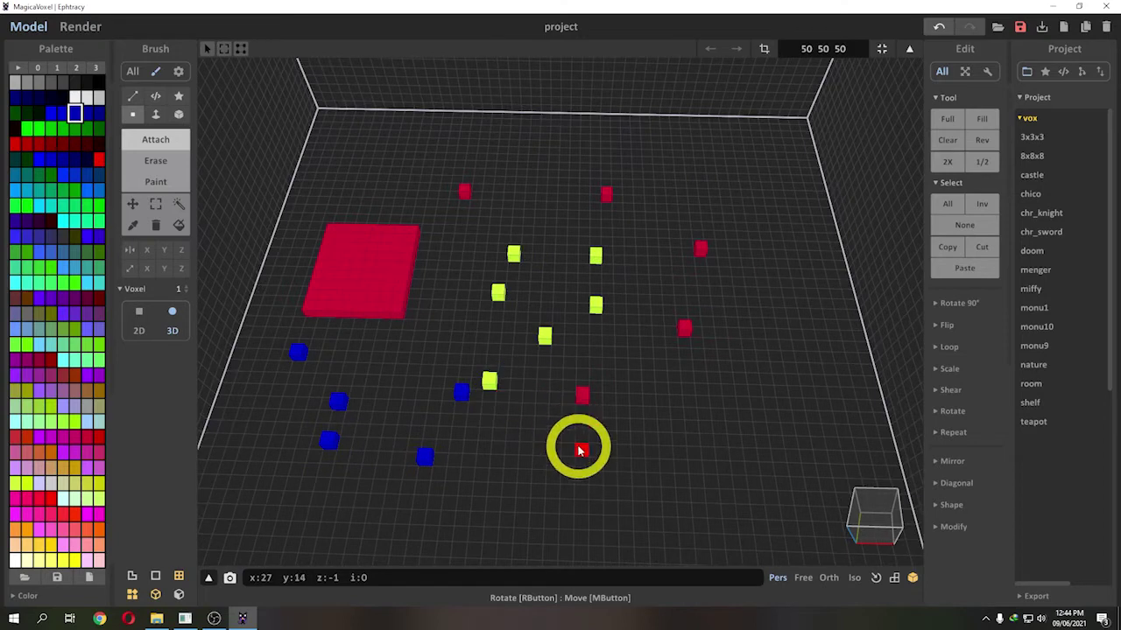
middle_drag(583, 450, 583, 408)
mouse_move(549, 423)
mouse_down()
mouse_move(576, 468)
mouse_move(688, 493)
mouse_move(723, 411)
mouse_move(604, 396)
mouse_move(566, 410)
mouse_up()
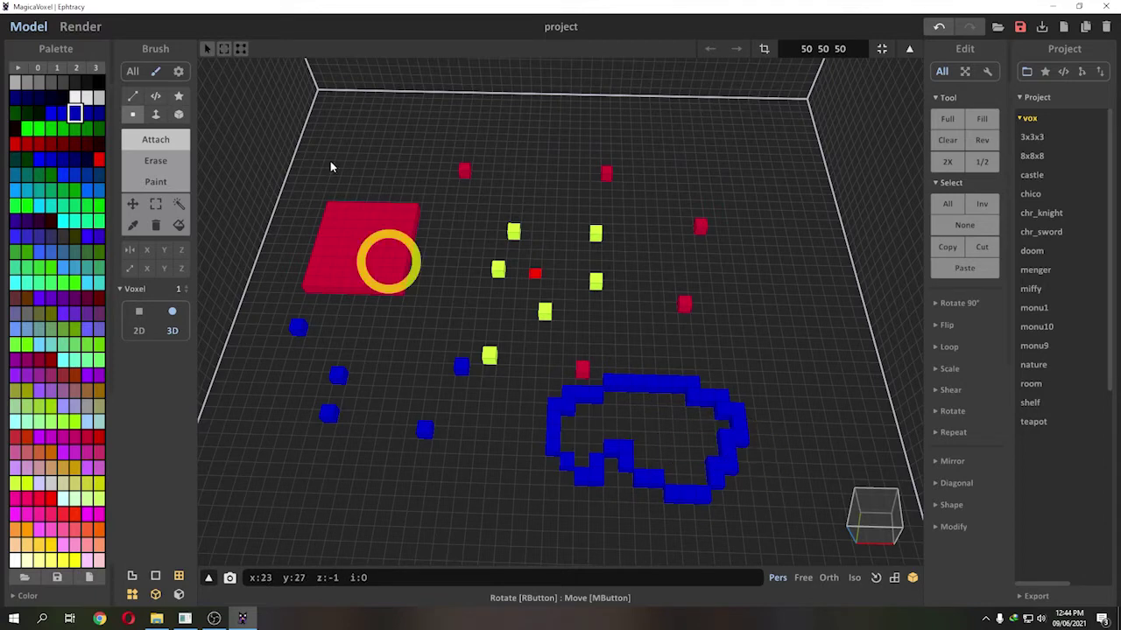
Add a small flat blue slab in Box mode and a freehand blue shape in Voxel mode near the floor's right edge
click(178, 113)
mouse_move(759, 301)
mouse_down()
mouse_move(801, 334)
mouse_move(782, 298)
mouse_move(712, 292)
mouse_move(803, 375)
mouse_move(807, 322)
mouse_up()
click(133, 117)
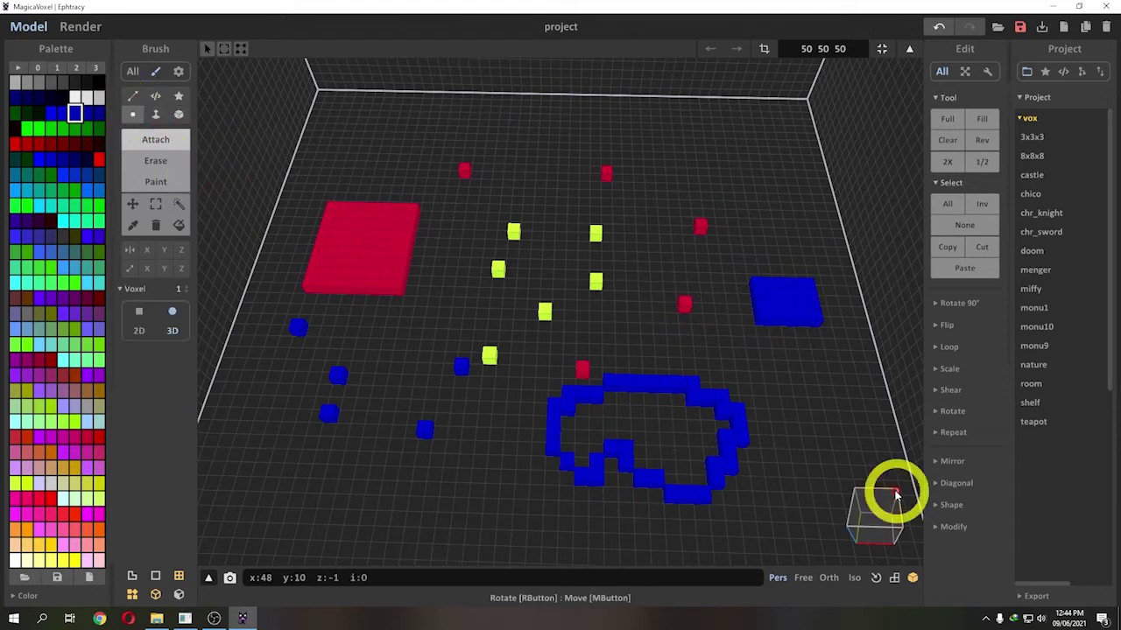
mouse_move(796, 418)
mouse_down()
mouse_move(791, 438)
mouse_move(801, 370)
mouse_move(745, 457)
mouse_up()
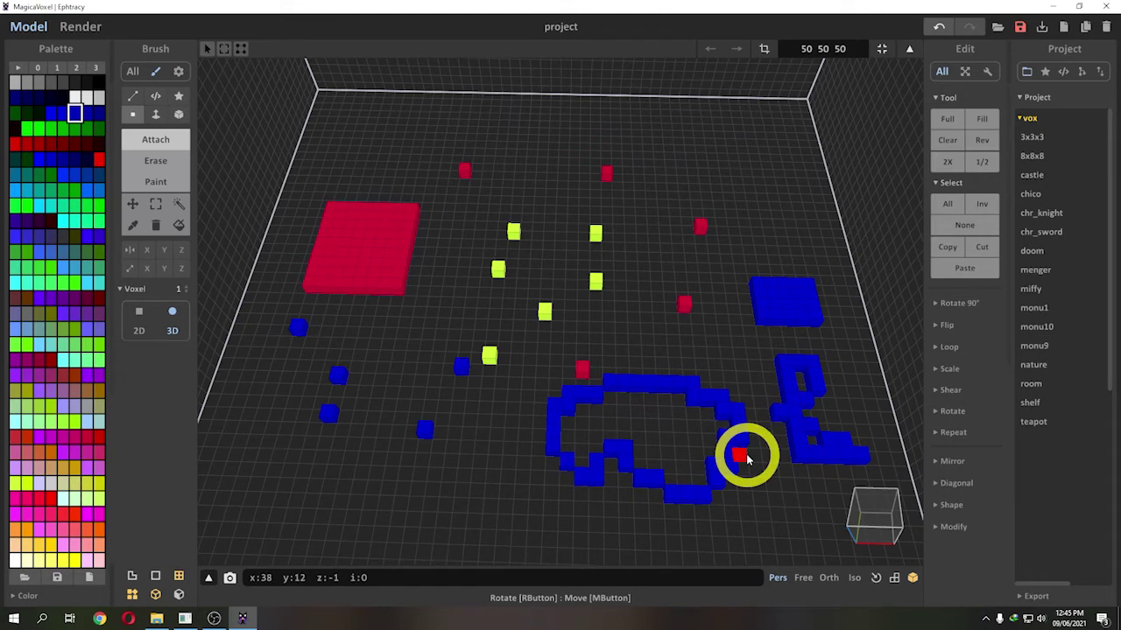
Extrude the empty floor as a purple layer in Face mode, inspect it and undo the extrusion
middle_drag(750, 443, 610, 400)
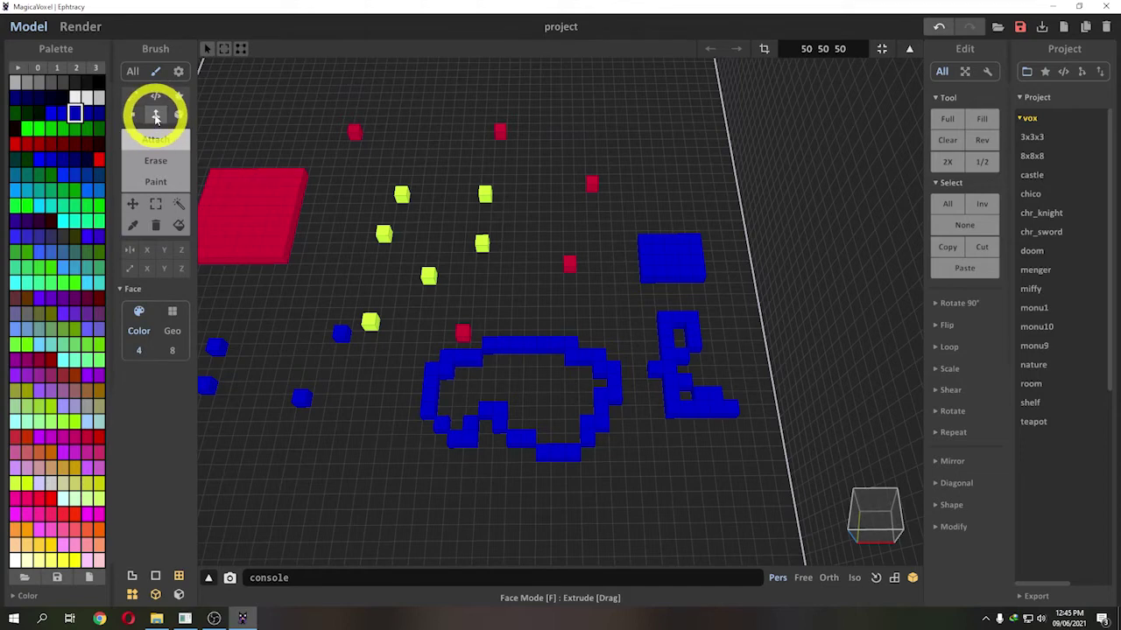
middle_drag(412, 267, 483, 250)
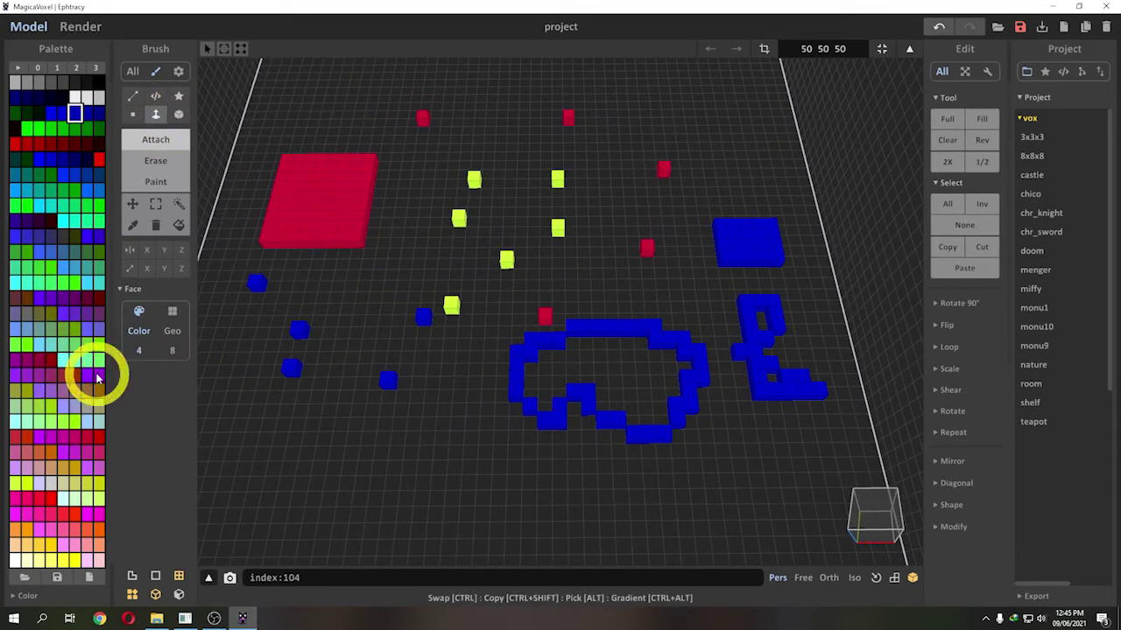
click(98, 376)
click(378, 318)
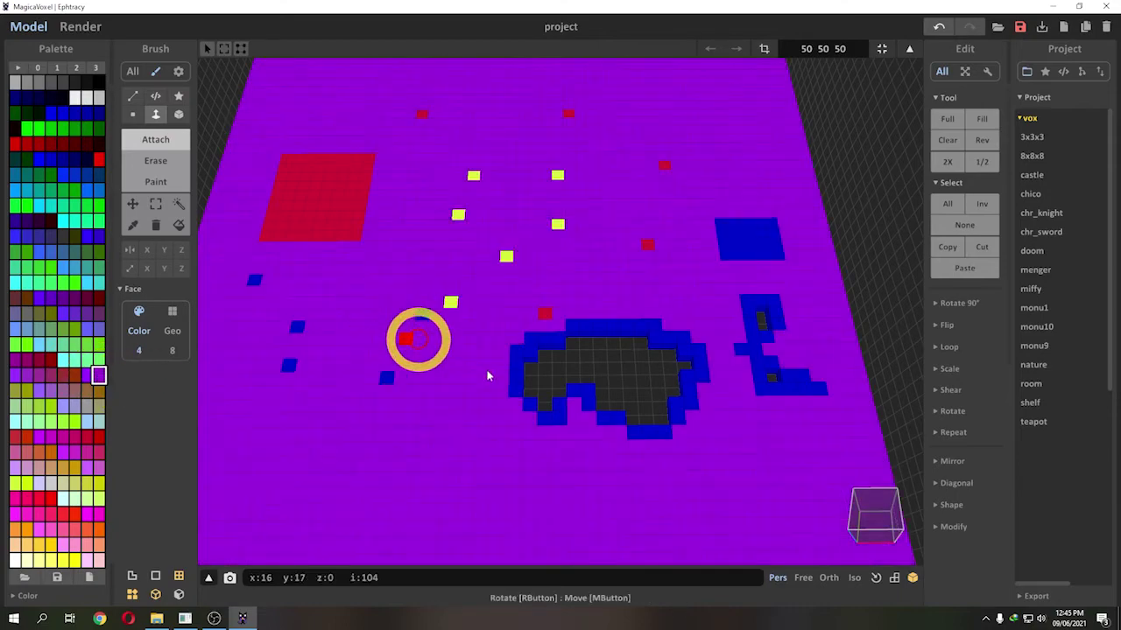
right_drag(418, 341, 456, 342)
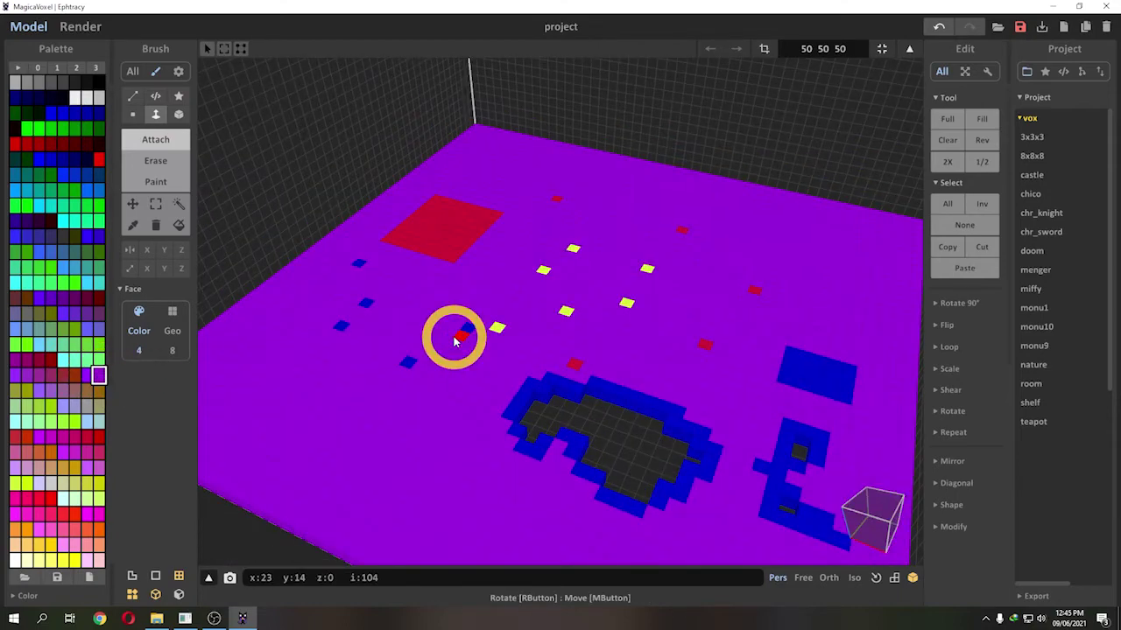
right_drag(513, 313, 519, 344)
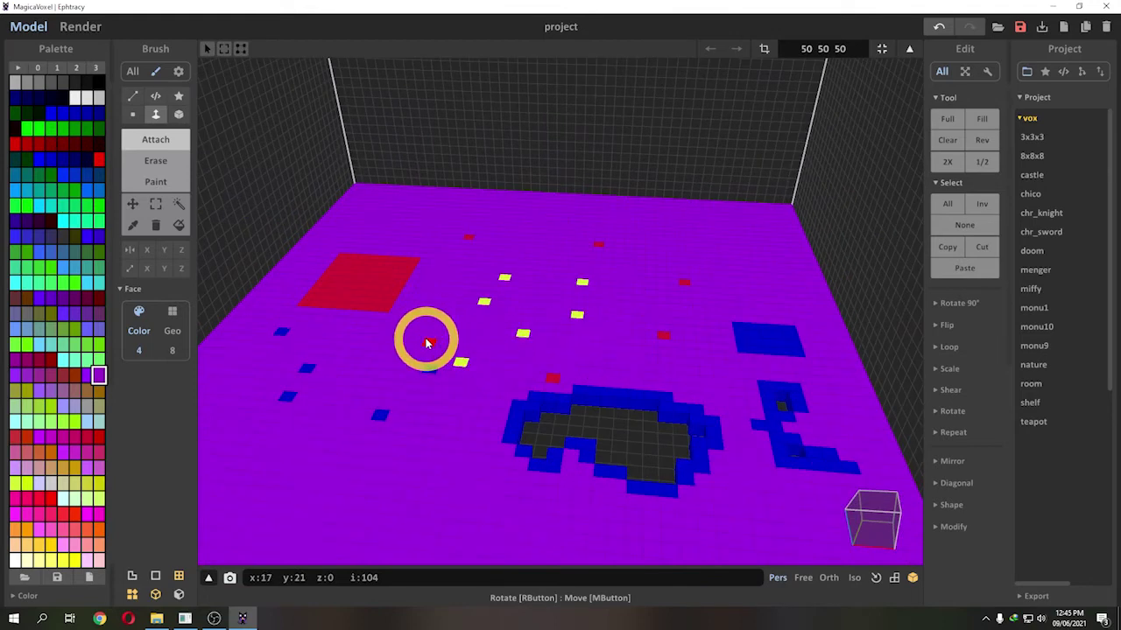
key(ctrl+z)
Stack two orange layers on top of the crimson slab in Box mode, covering its whole surface
right_drag(426, 338, 584, 355)
scroll(578, 357, up, 3)
middle_drag(570, 358, 610, 380)
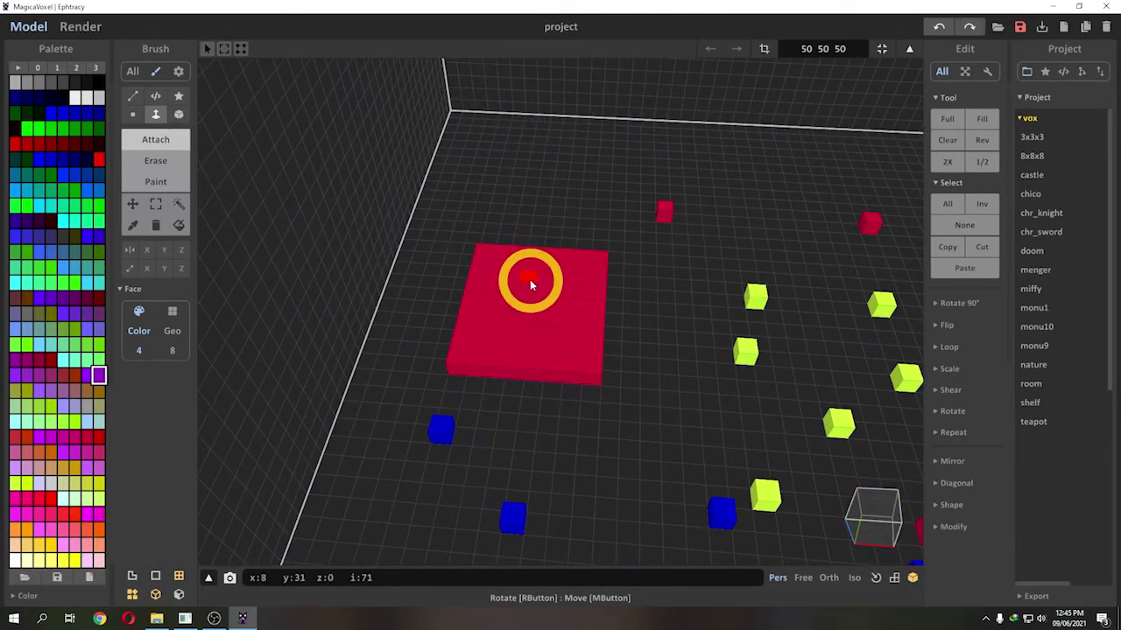
click(179, 114)
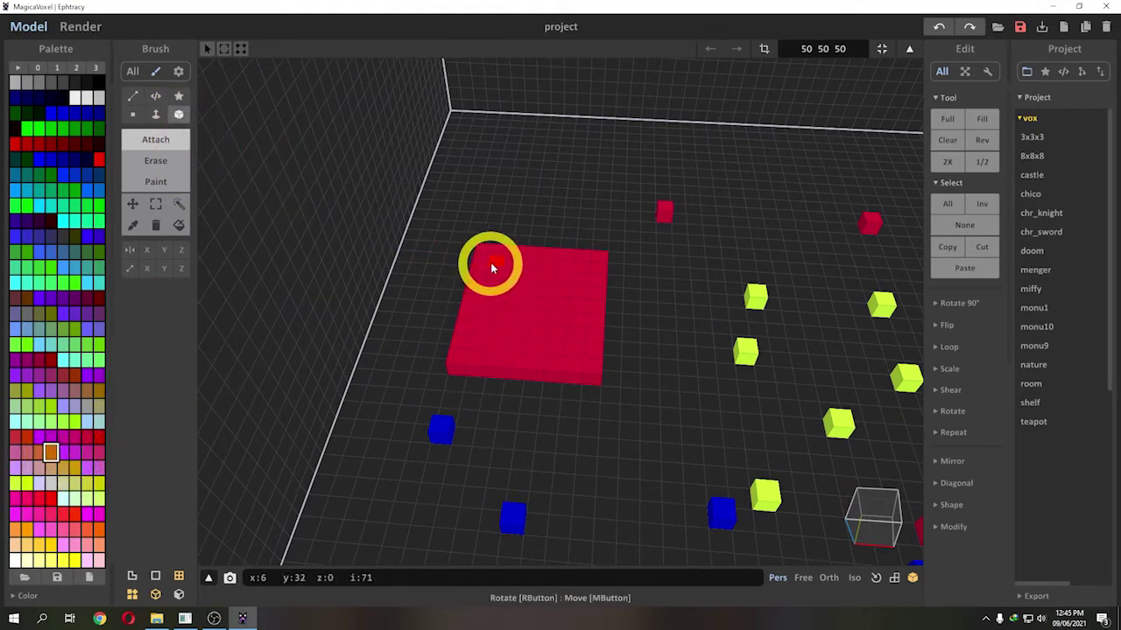
mouse_move(485, 256)
mouse_down()
mouse_move(553, 348)
mouse_move(592, 372)
mouse_up()
drag(475, 237, 591, 356)
Extrude the orange block's top face upward by two more layers in Face mode
mouse_move(570, 310)
right_down()
mouse_move(545, 288)
mouse_move(340, 215)
right_up()
click(156, 116)
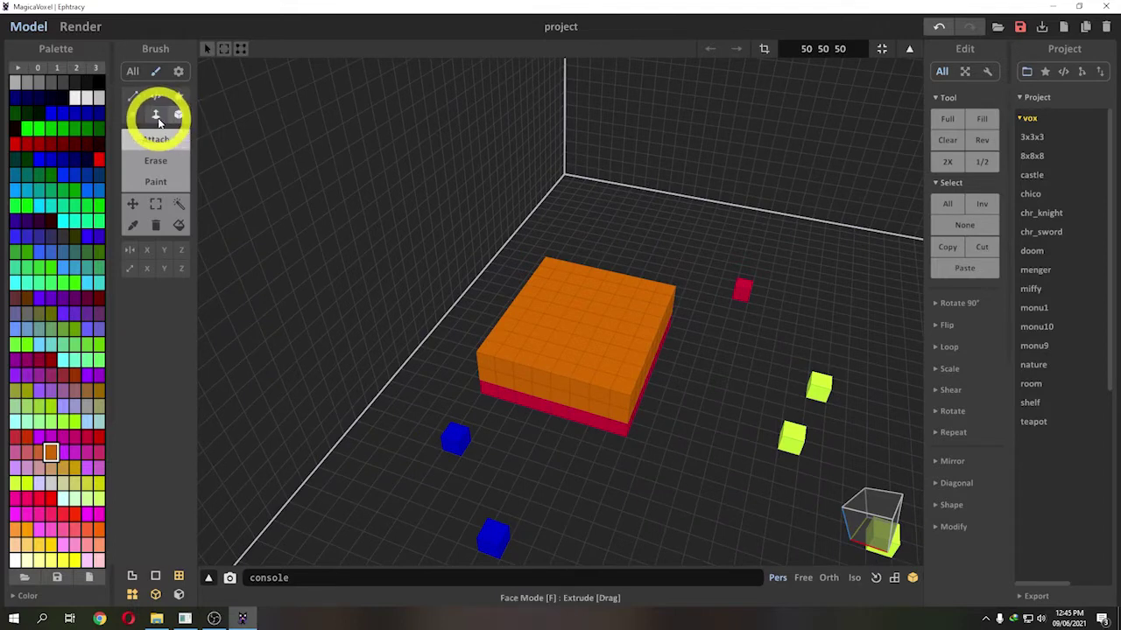
click(541, 296)
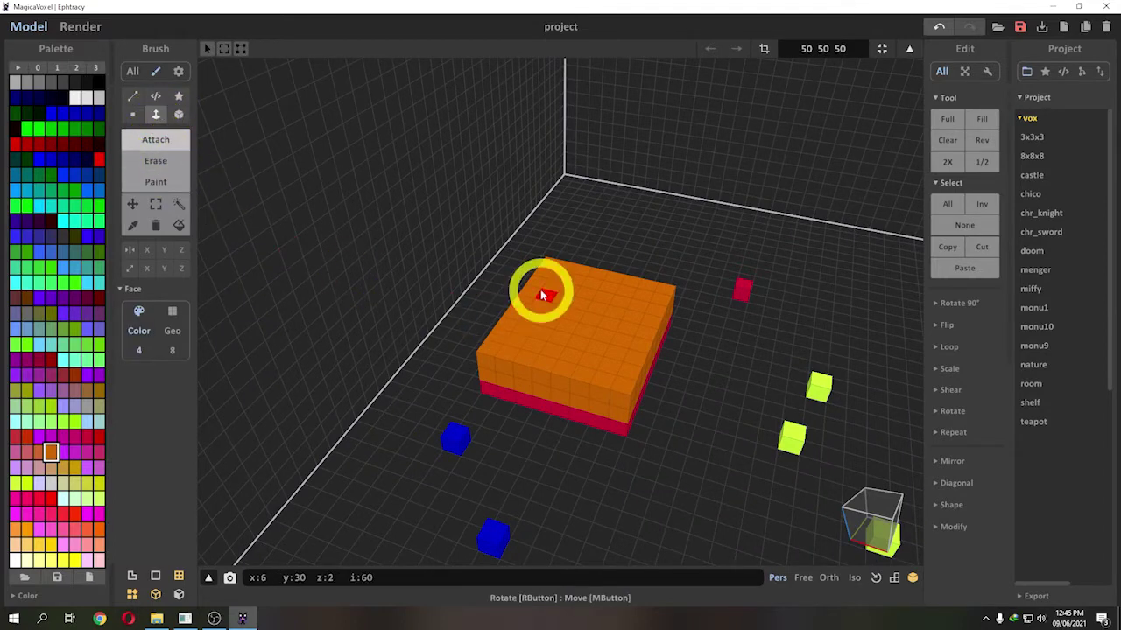
click(603, 330)
click(598, 345)
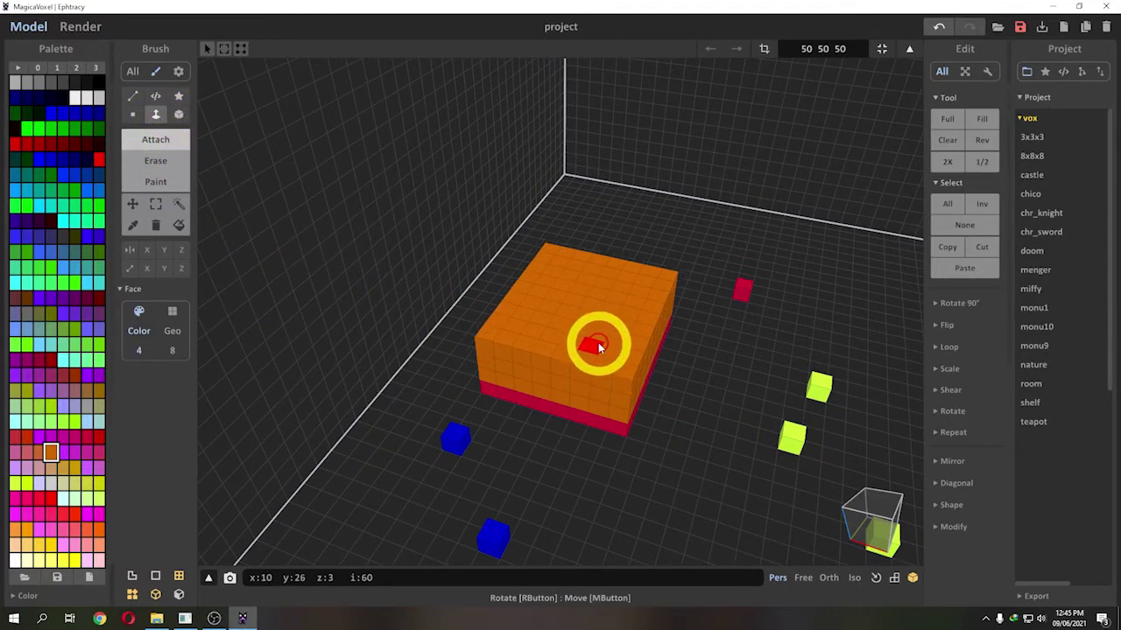
click(604, 331)
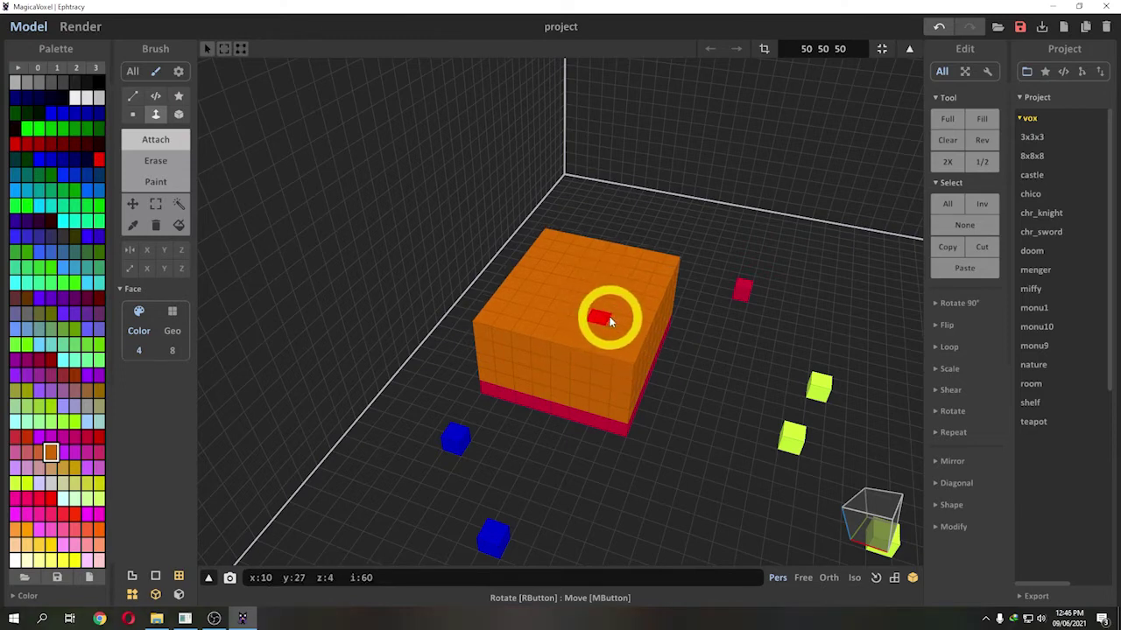
Extrude the empty floor around the block as an orange layer in Face mode and undo the extrusion
right_drag(610, 322, 679, 385)
click(674, 379)
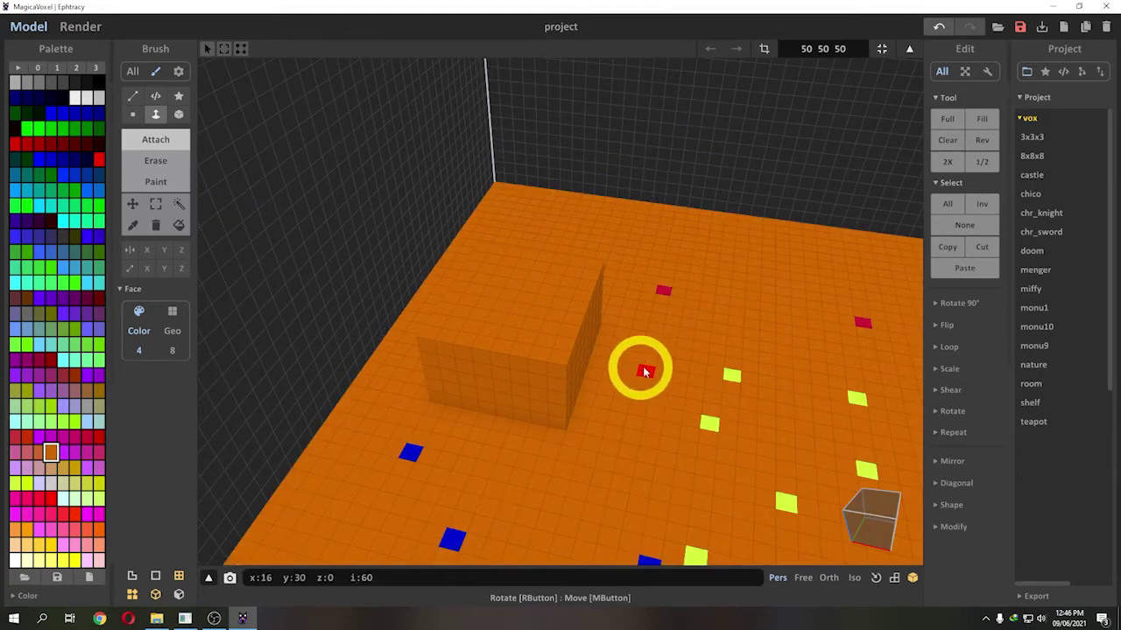
key(ctrl+z)
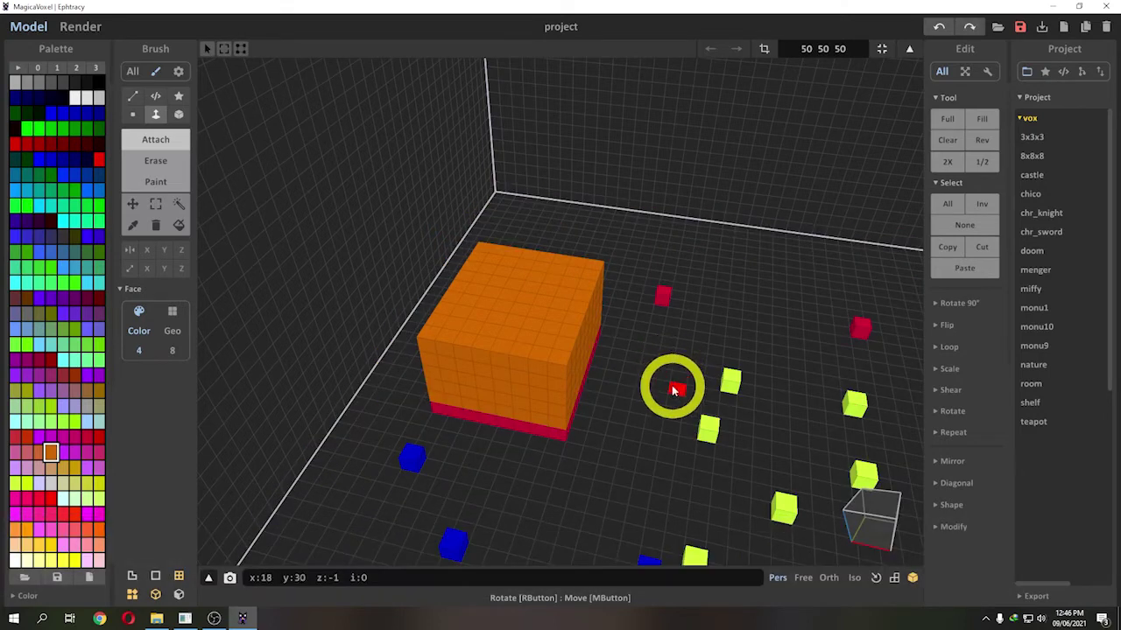
Extrude the orange block's top face upward and its side faces outward in Face mode
click(511, 307)
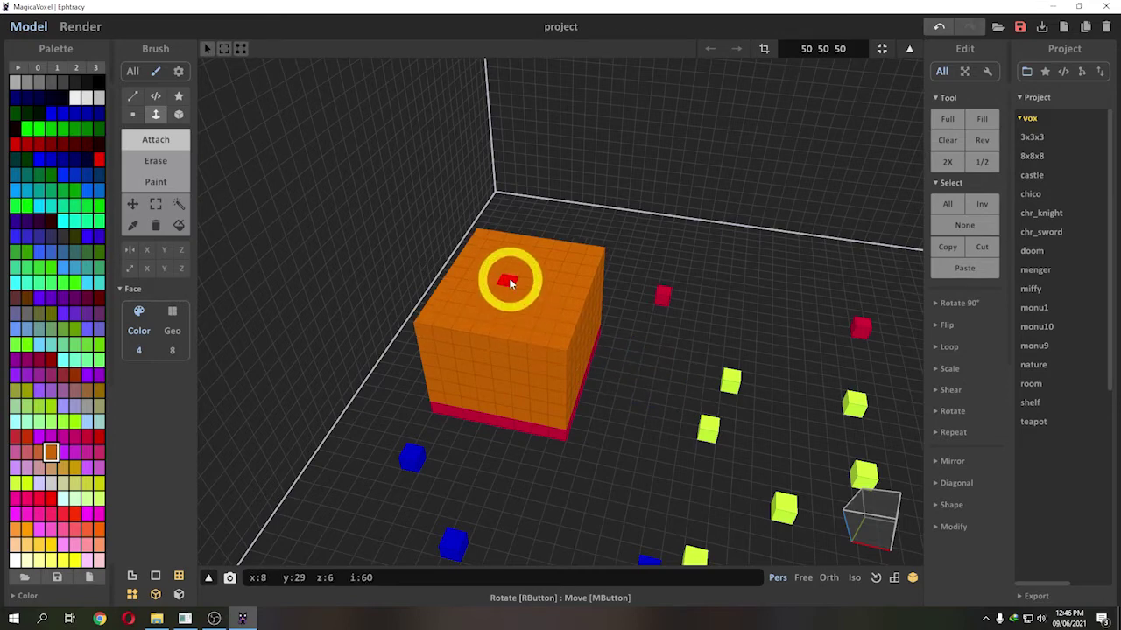
click(512, 285)
right_drag(536, 301, 515, 288)
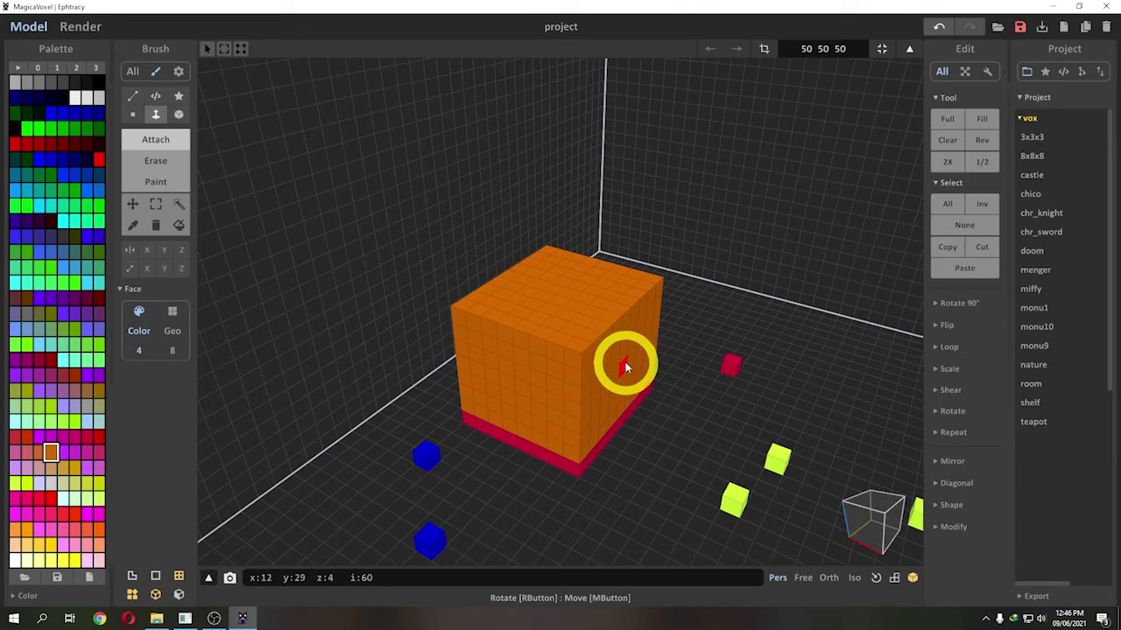
right_drag(488, 393, 598, 307)
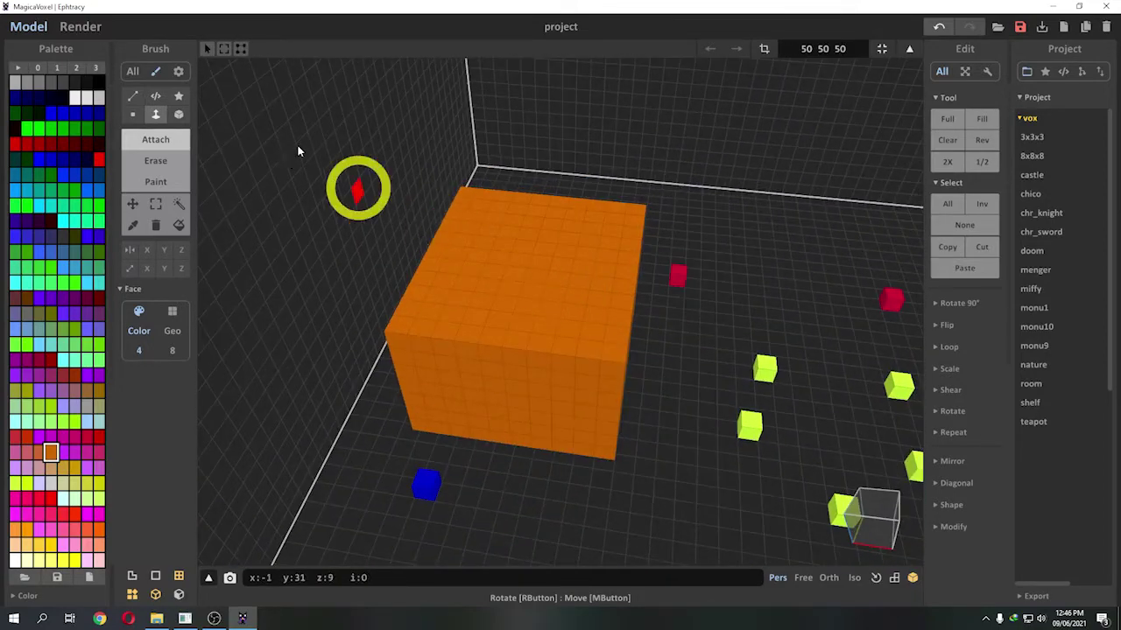
Compare the options of the Voxel, Face and Box brush modes, finishing in Box mode
click(180, 115)
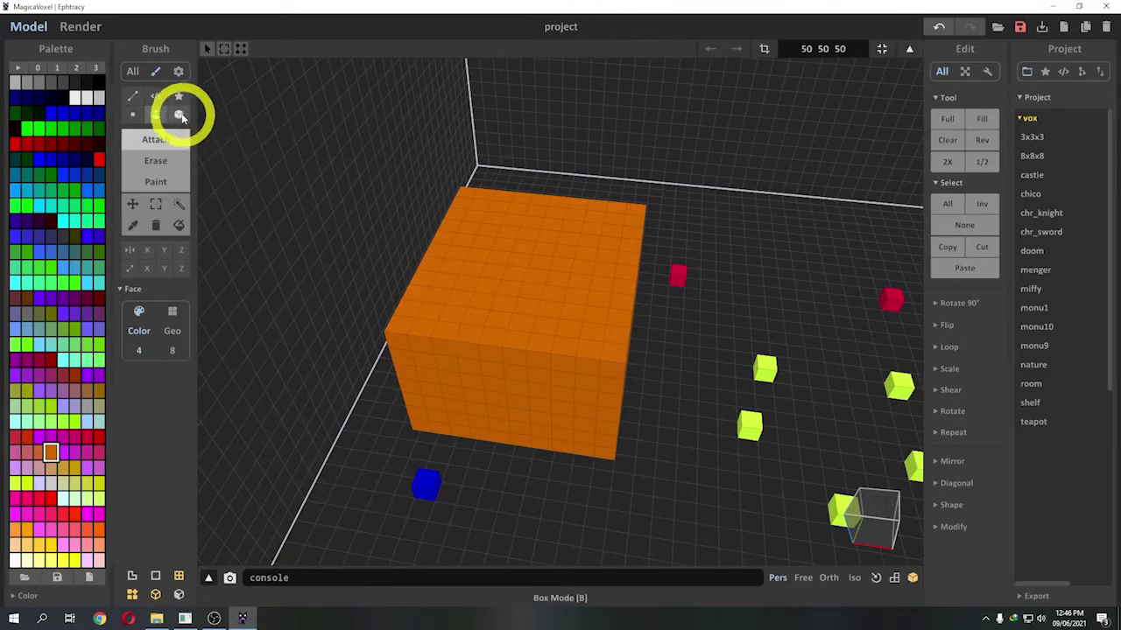
click(133, 115)
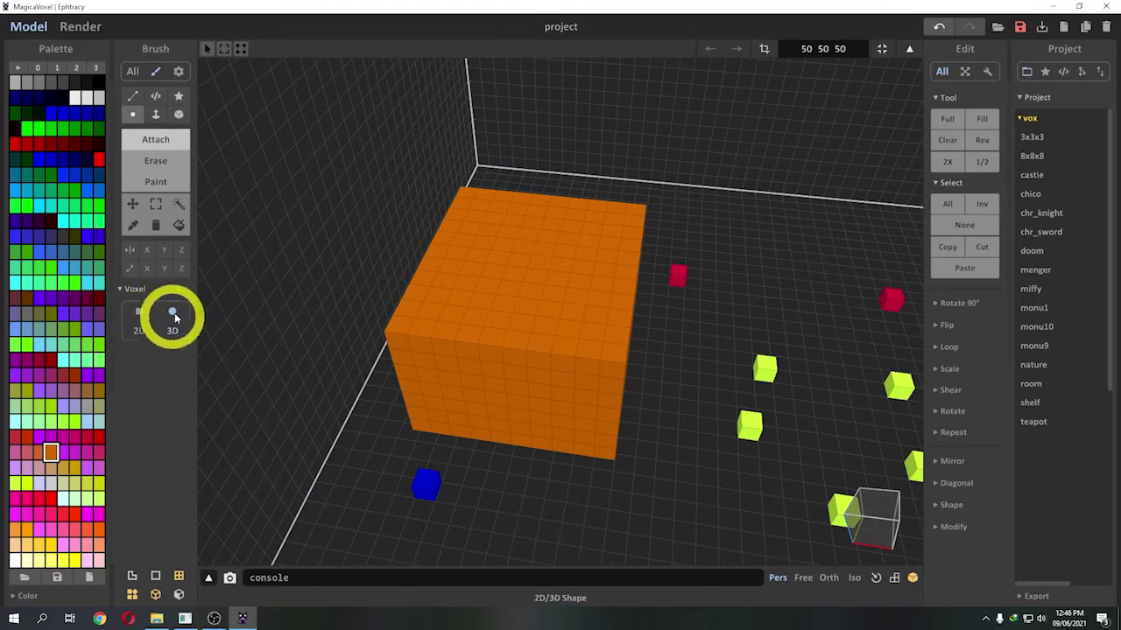
click(178, 115)
click(156, 115)
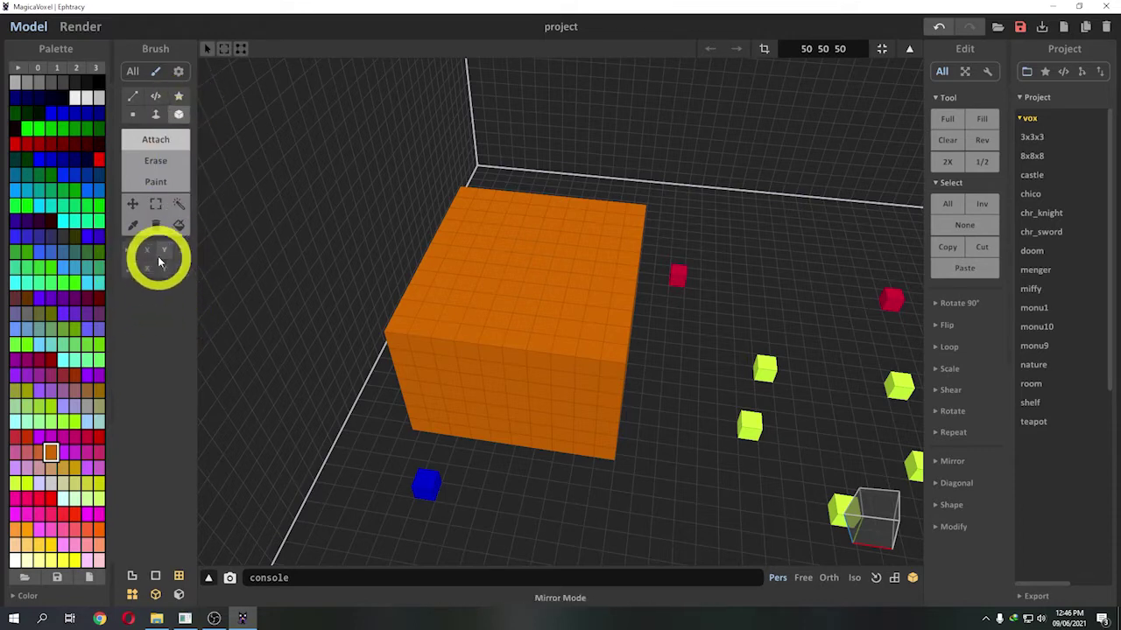
click(157, 115)
click(178, 115)
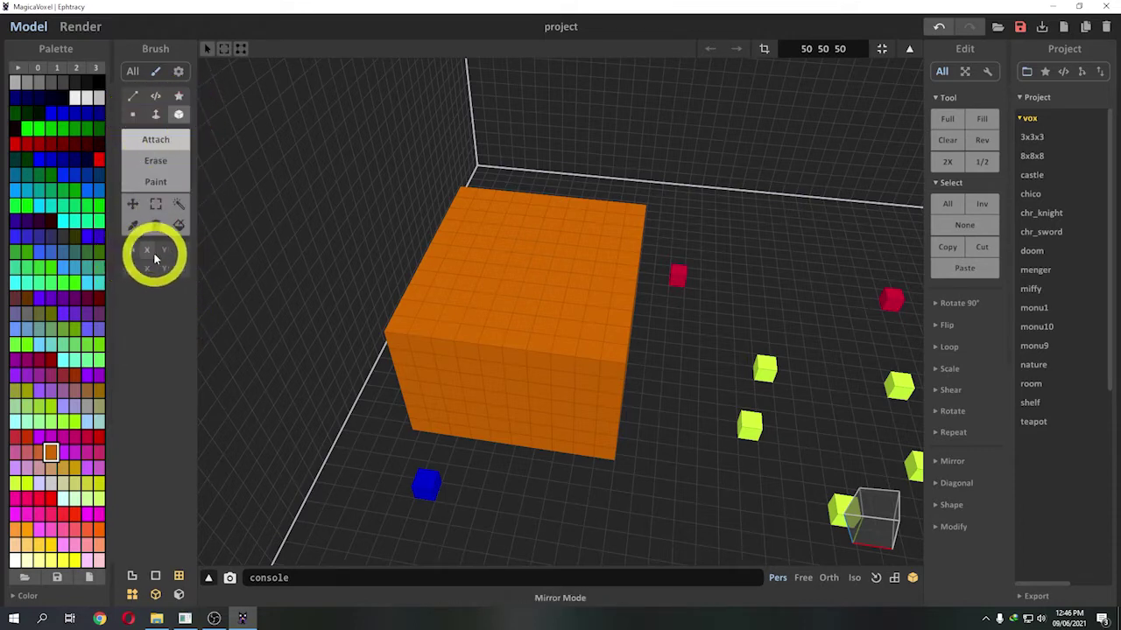
scroll(268, 303, down, 4)
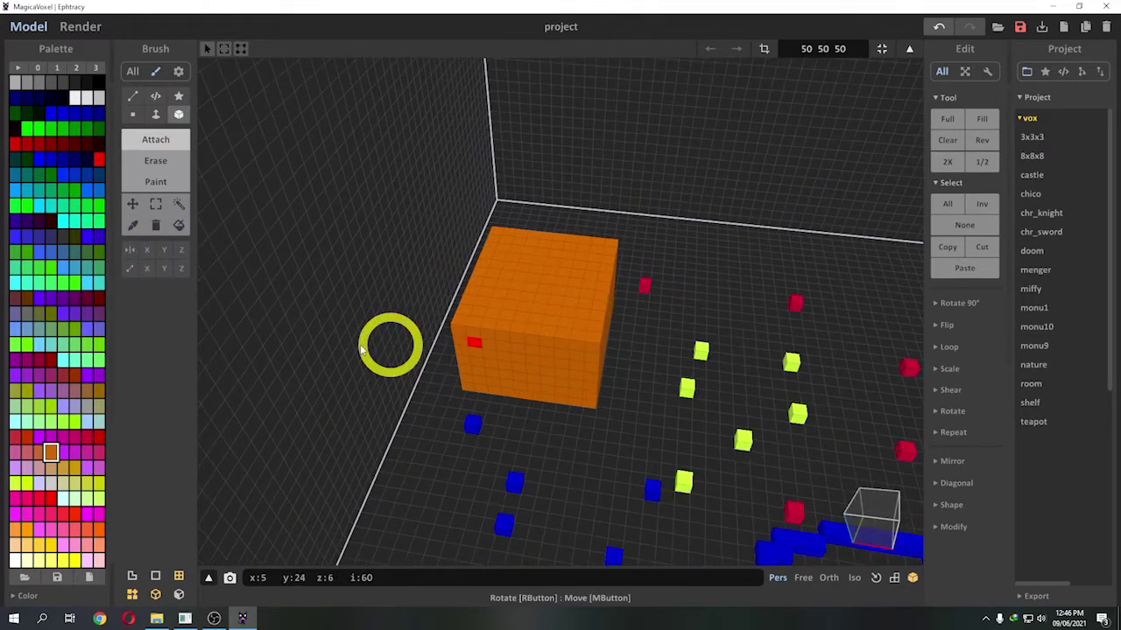
right_drag(210, 339, 306, 295)
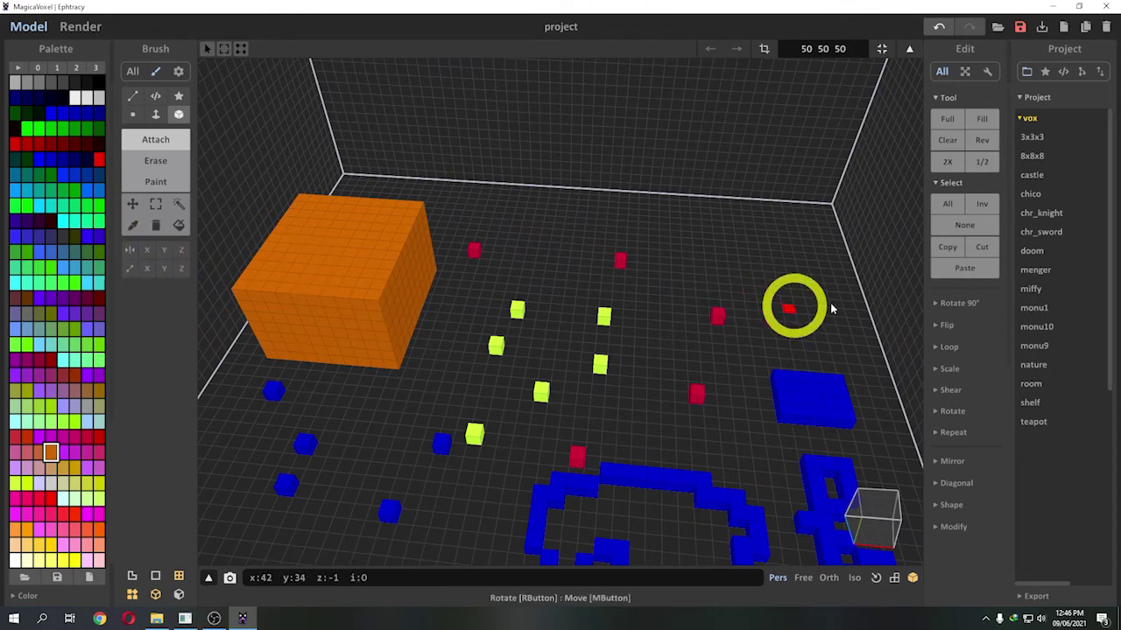
Clear the model and, with mirroring on the X axis, draw a mirrored pair of purple slabs on the floor in Box mode
click(947, 140)
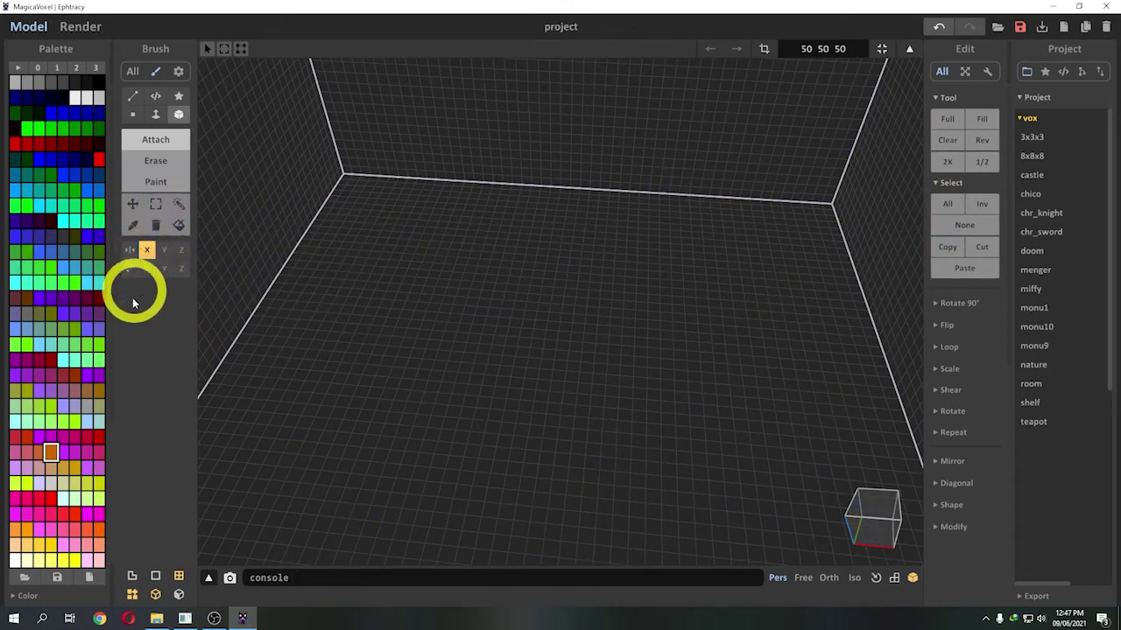
click(98, 376)
mouse_move(426, 408)
right_down()
mouse_move(437, 460)
mouse_move(448, 420)
mouse_move(496, 450)
mouse_move(430, 395)
right_up()
click(422, 413)
drag(425, 419, 446, 443)
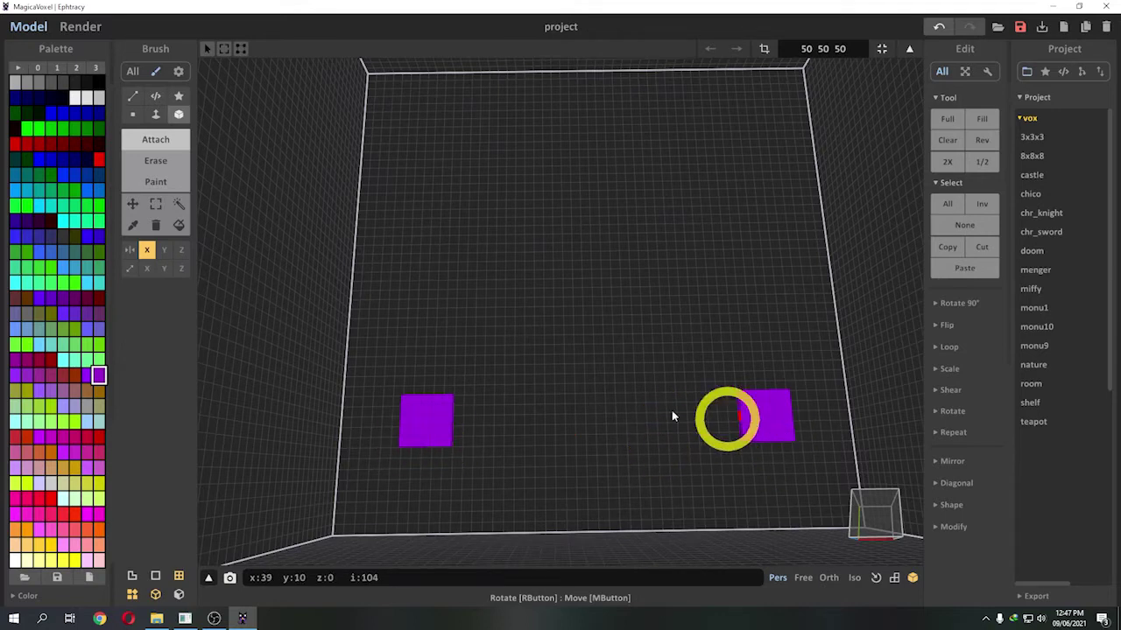
Switch mirroring from X to Y and draw a purple slab midway between the two existing slabs
click(147, 249)
click(164, 249)
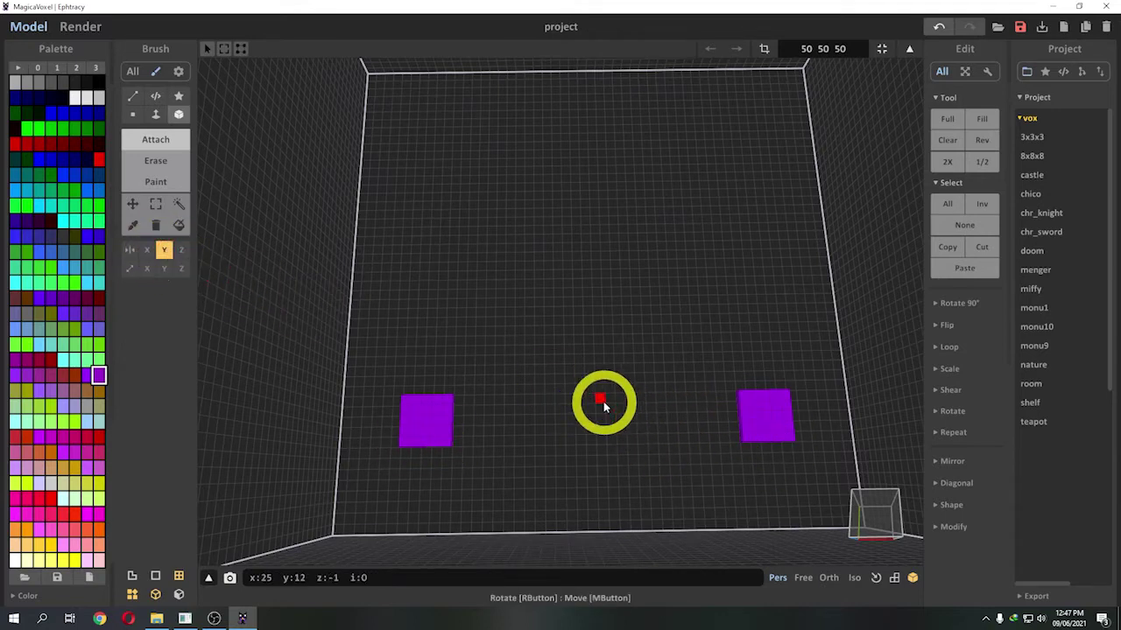
drag(603, 407, 625, 433)
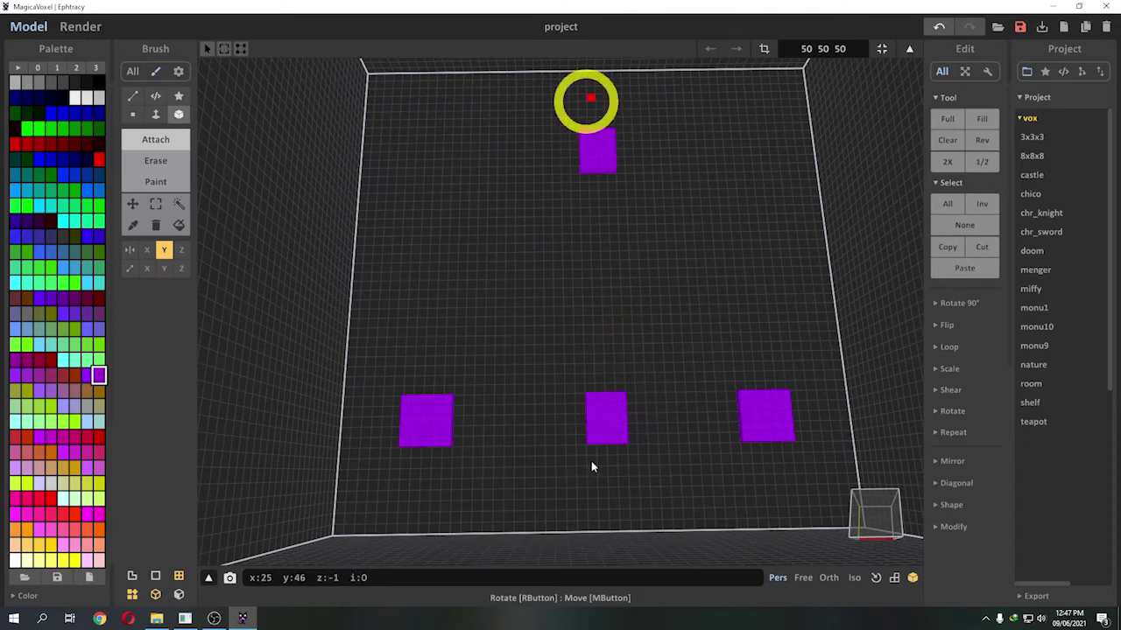
Add Z to the Y mirroring, draw a larger purple slab at the floor's centre and inspect its ceiling copy
click(181, 249)
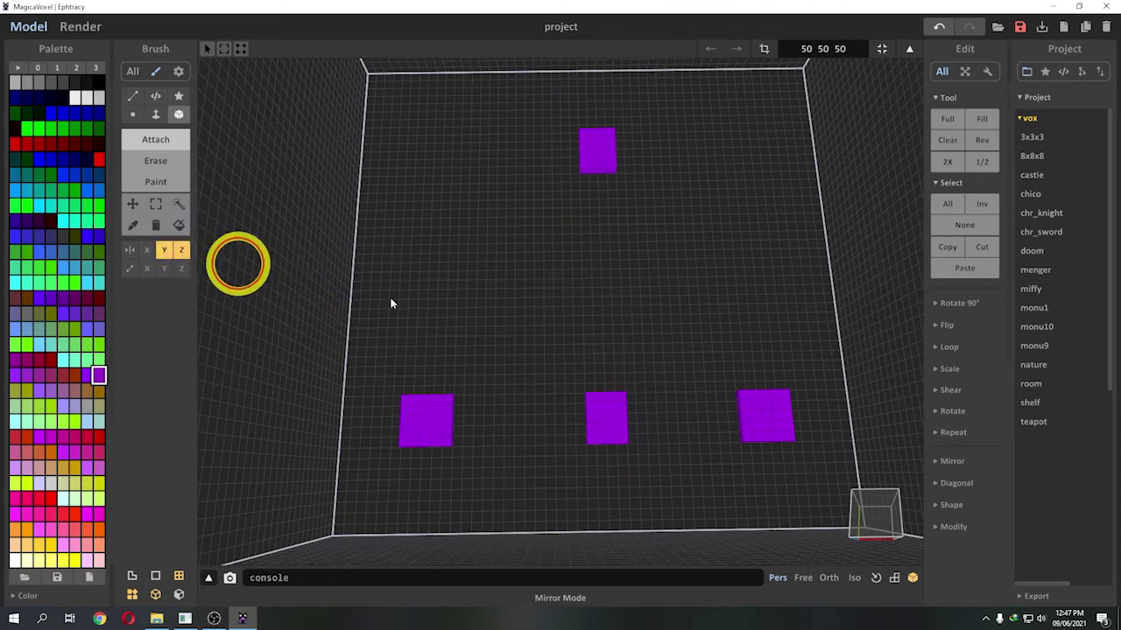
drag(568, 293, 643, 326)
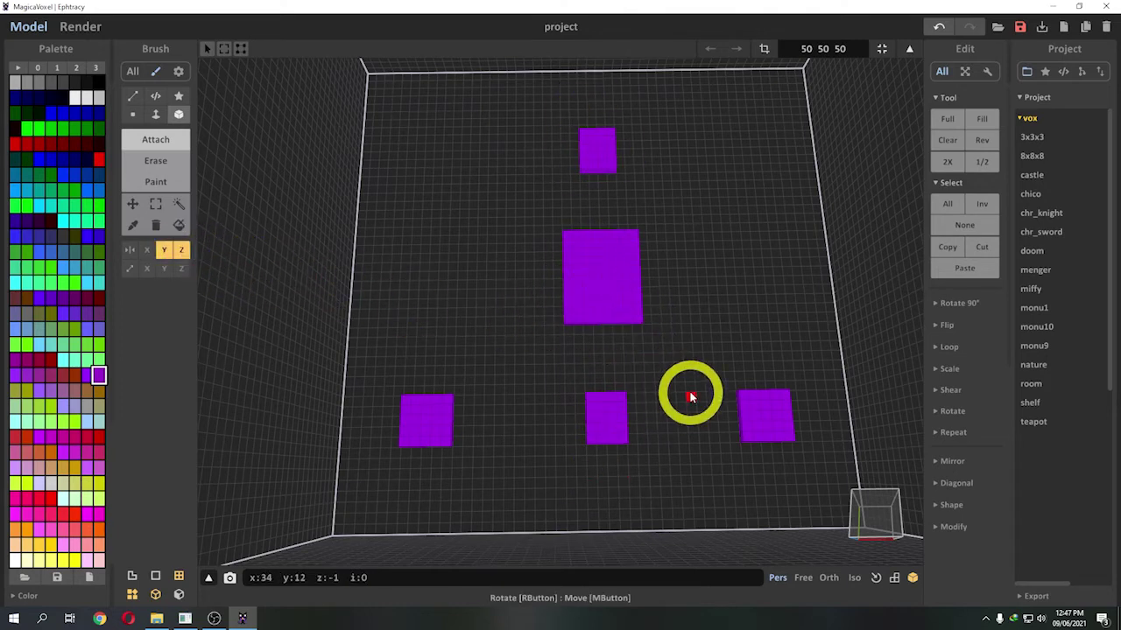
right_drag(733, 365, 603, 333)
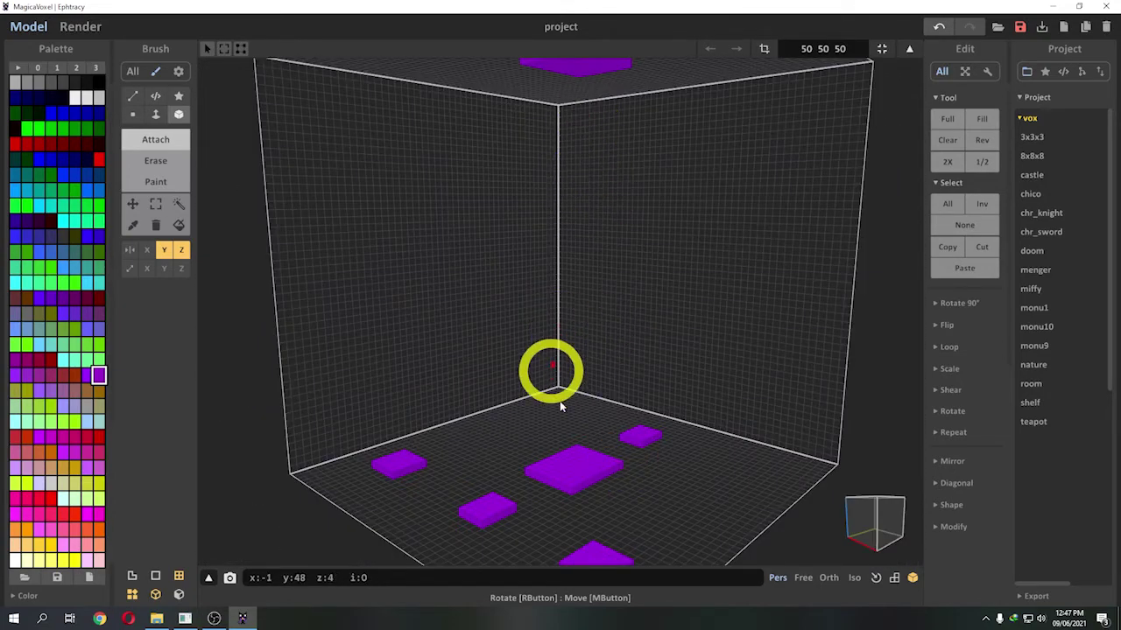
right_drag(551, 375, 253, 275)
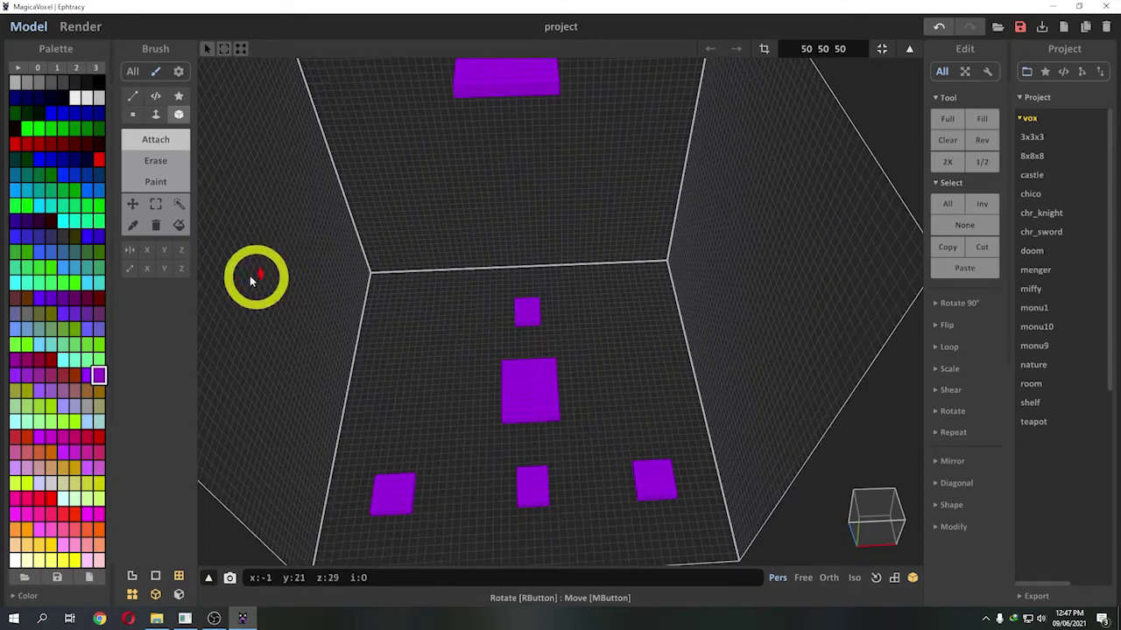
Clear the model and, with mirroring on X and Y only, draw a purple slab near a front corner of the floor
click(163, 251)
right_drag(418, 402, 420, 405)
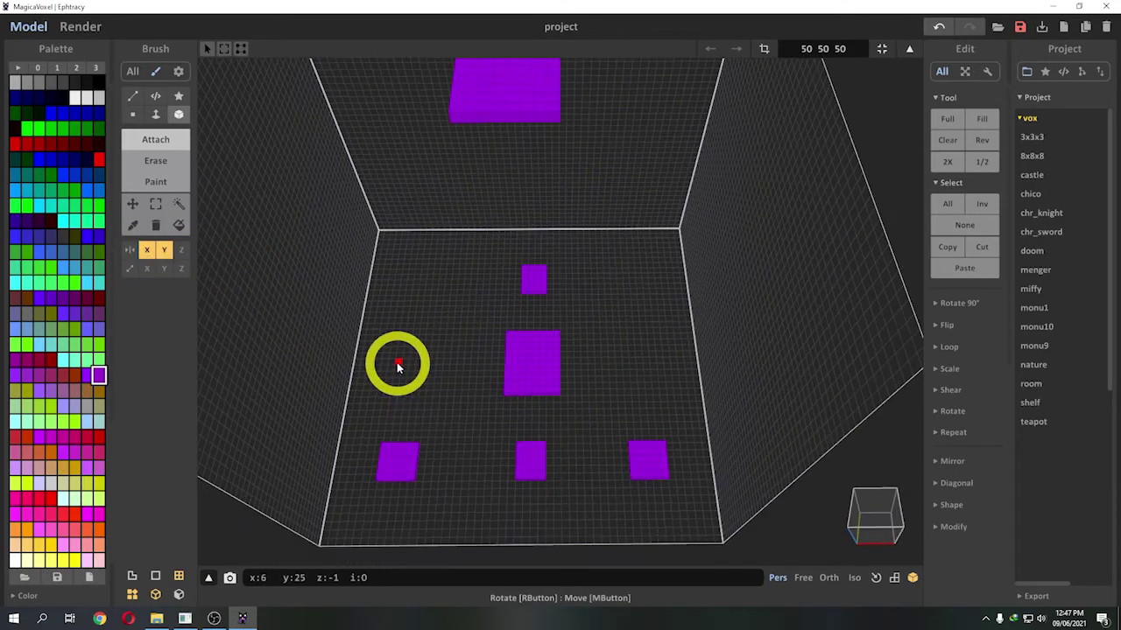
click(948, 141)
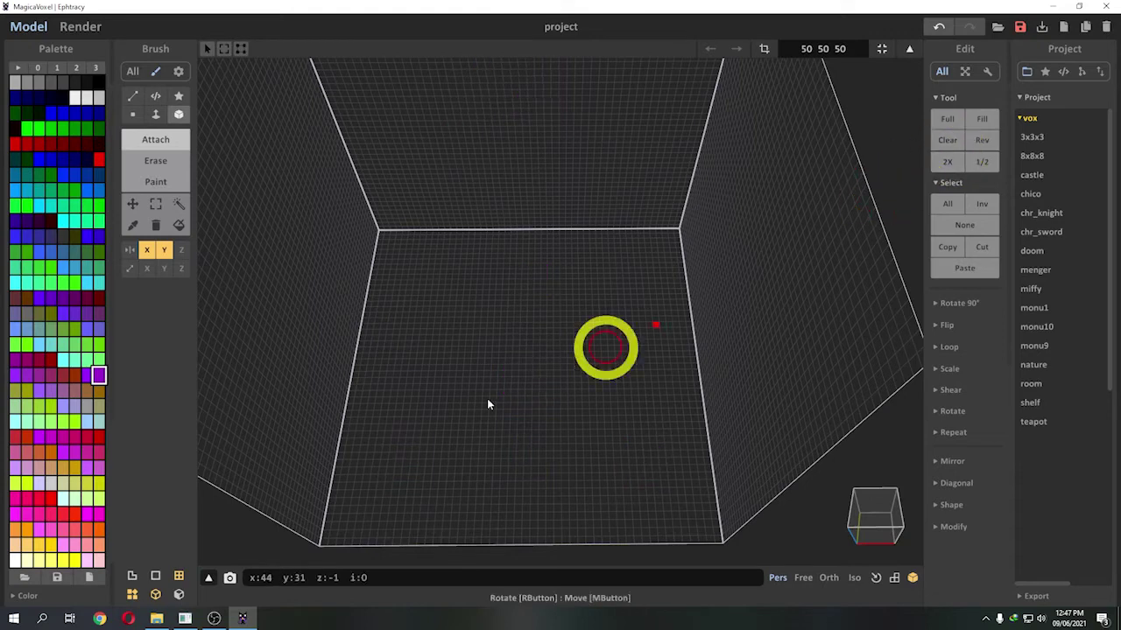
click(405, 483)
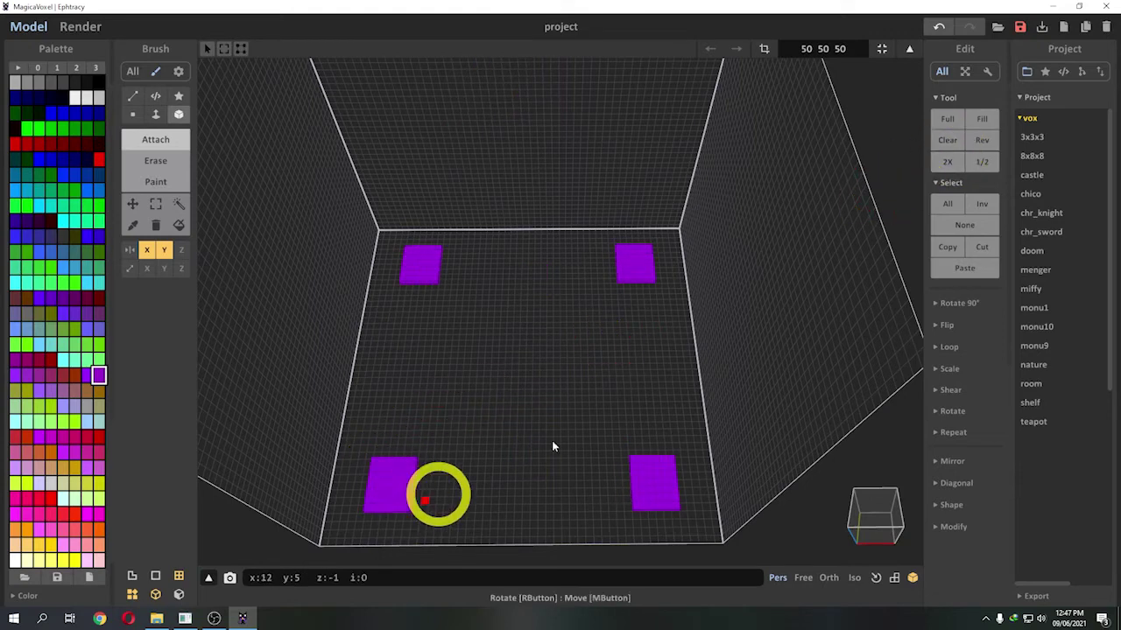
click(390, 481)
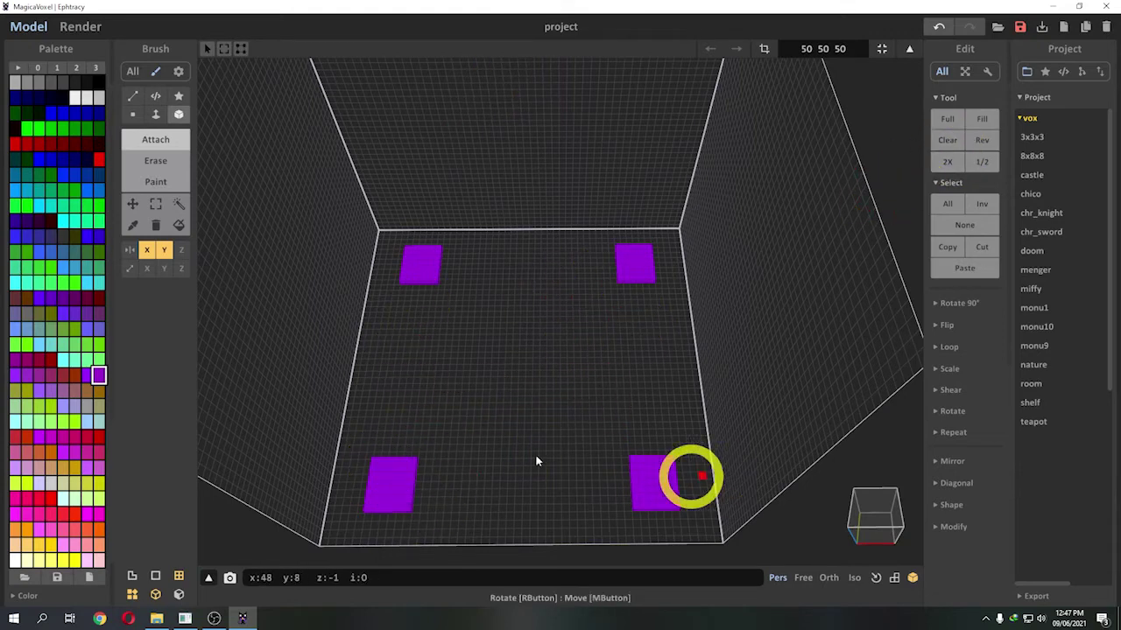
Clear the model and, with mirroring on X, Y and Z, draw a purple slab near a front corner of the floor
click(148, 250)
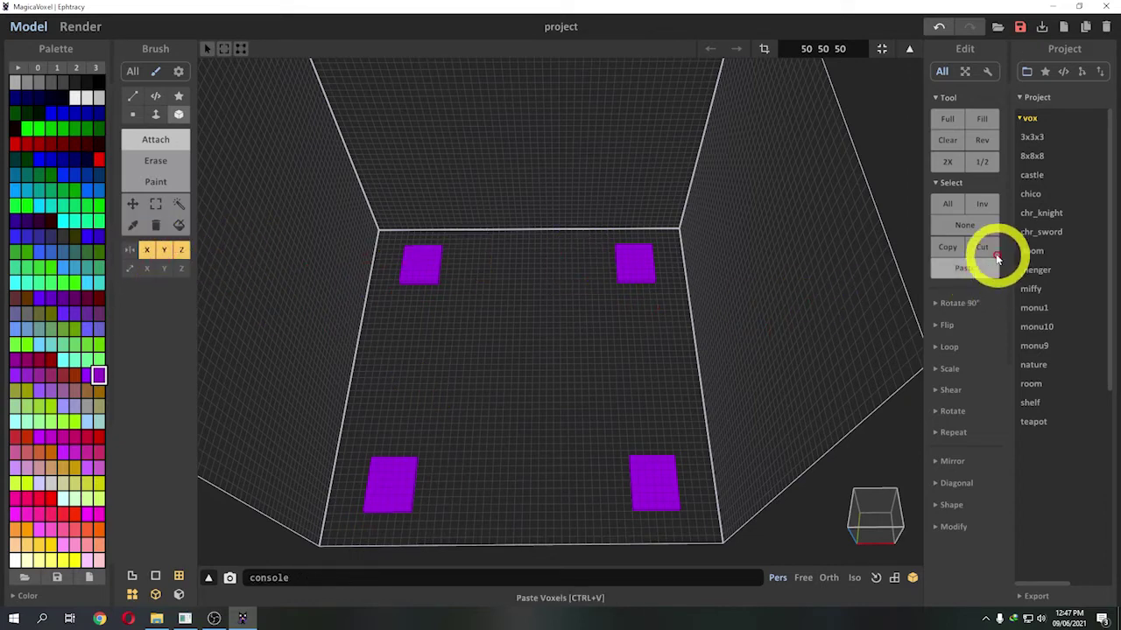
click(955, 173)
mouse_move(456, 481)
mouse_down()
mouse_move(379, 472)
mouse_move(400, 500)
mouse_up()
right_drag(532, 481, 517, 455)
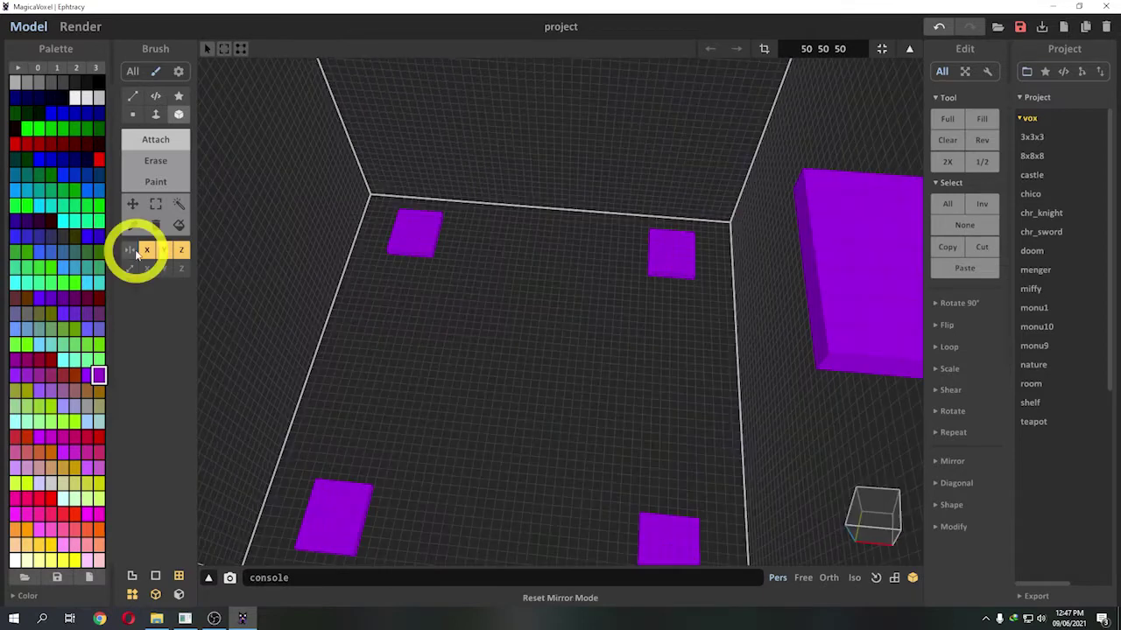
Reset mirroring, draw a cyan line across the middle of the floor with X axis mode in Box mode, and undo the line
click(132, 251)
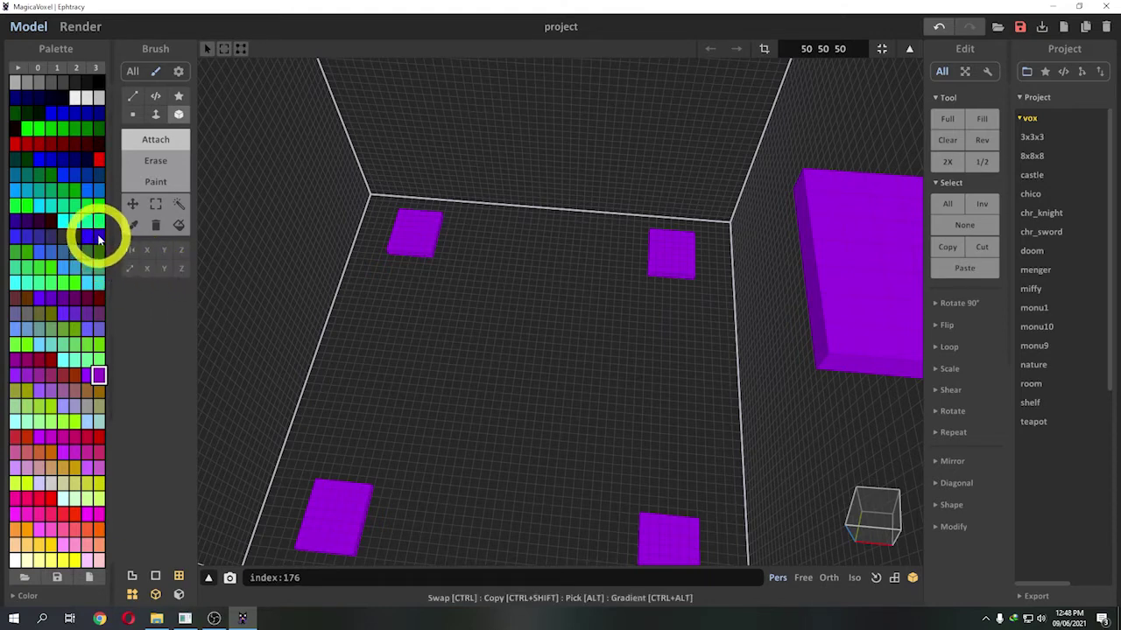
click(148, 268)
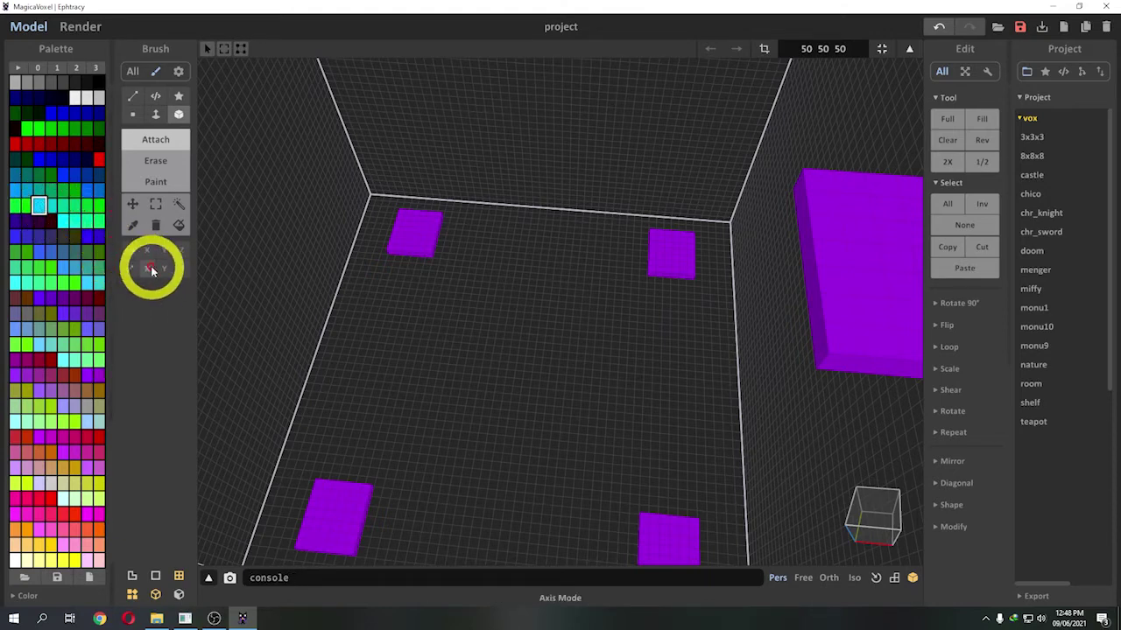
click(519, 378)
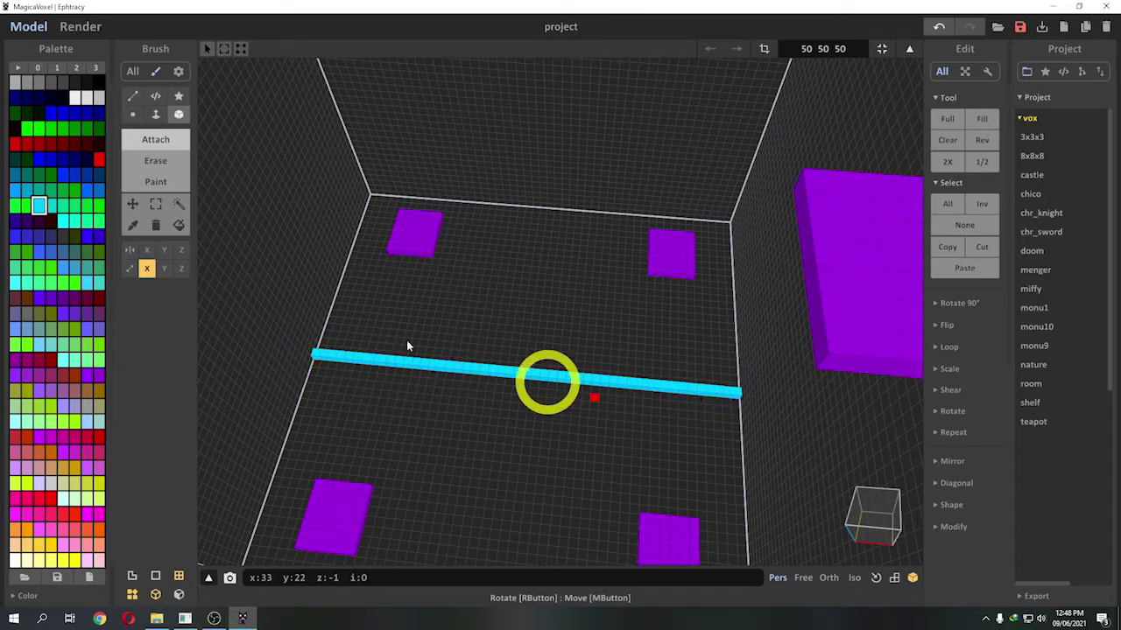
key(ctrl+z)
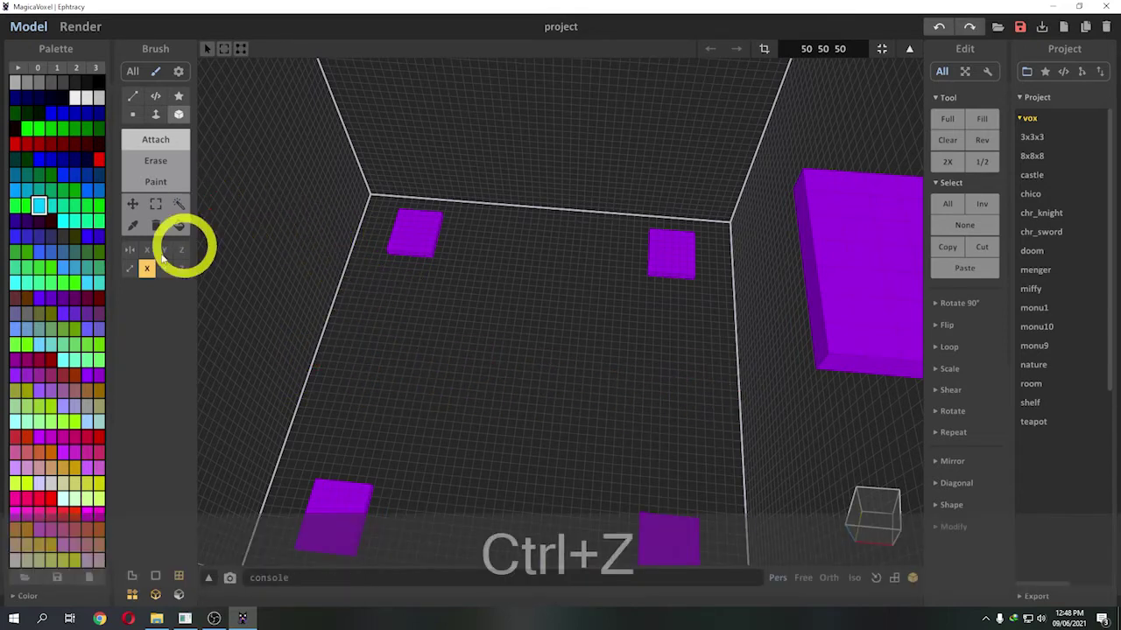
Extrude the floor around the purple slabs as a cyan layer in Face mode and undo the extrusion
click(156, 114)
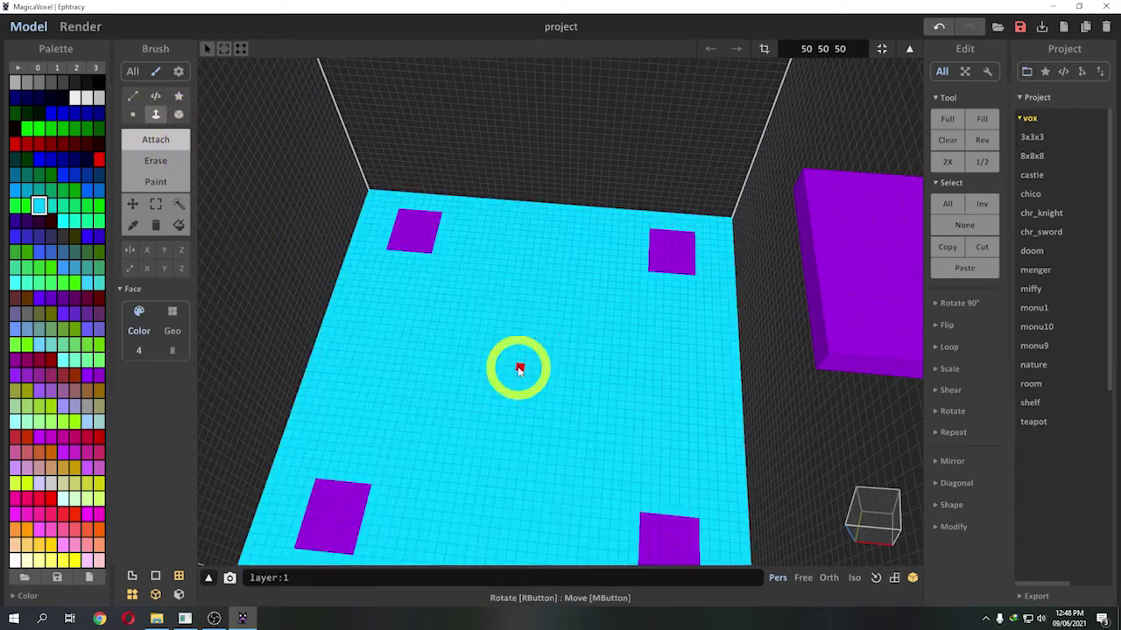
click(517, 363)
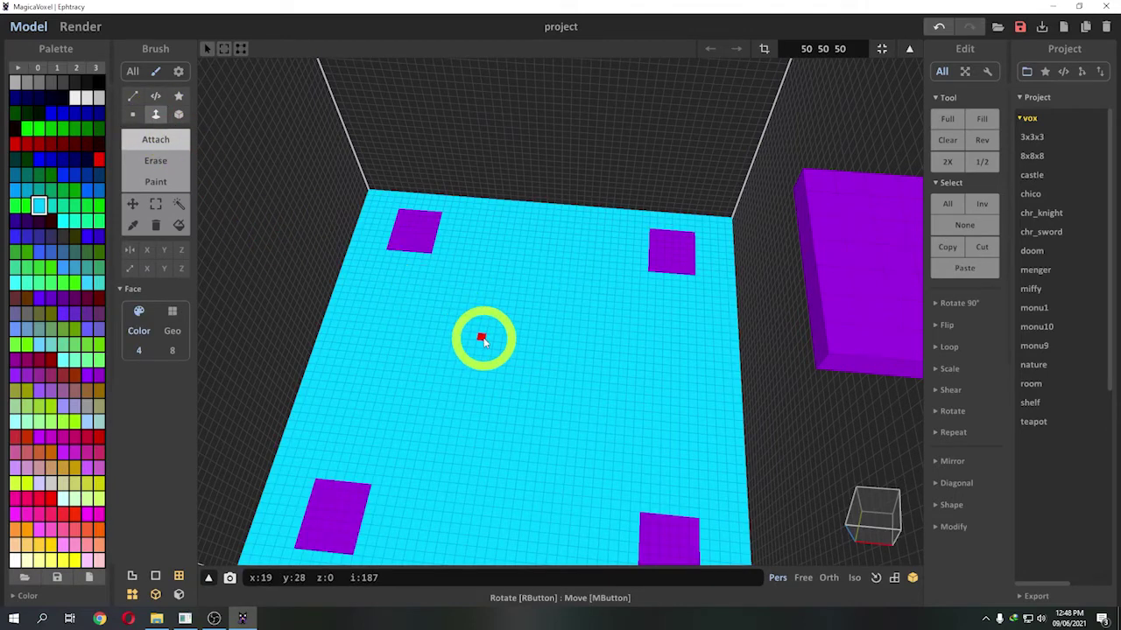
key(ctrl+z)
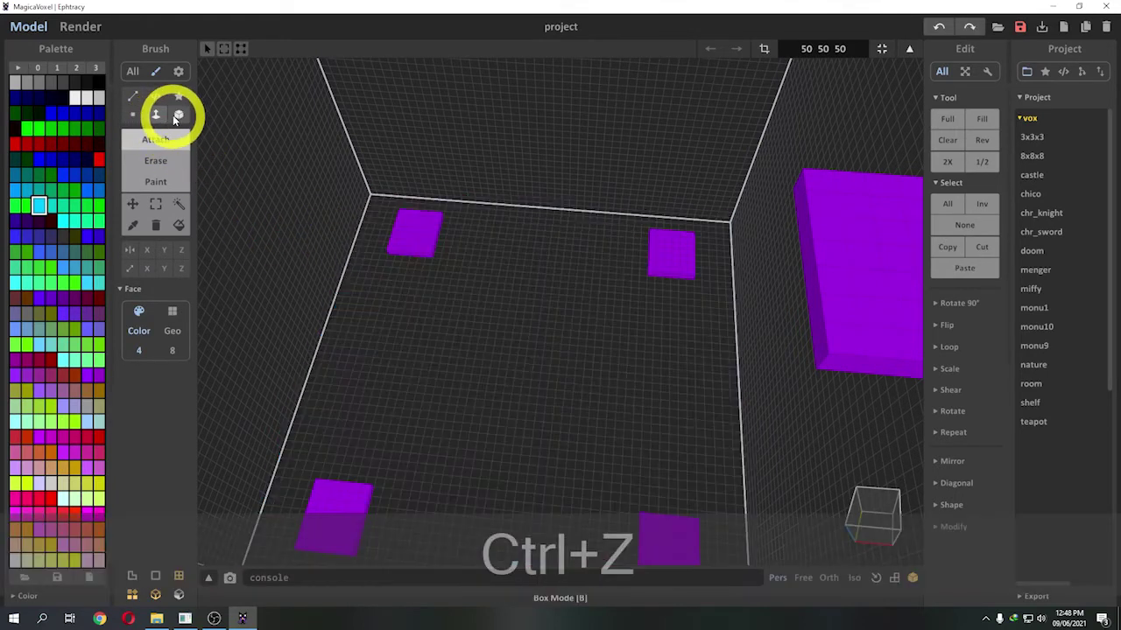
Return to Box mode, draw another cyan line along the X axis across the floor and undo it
click(177, 114)
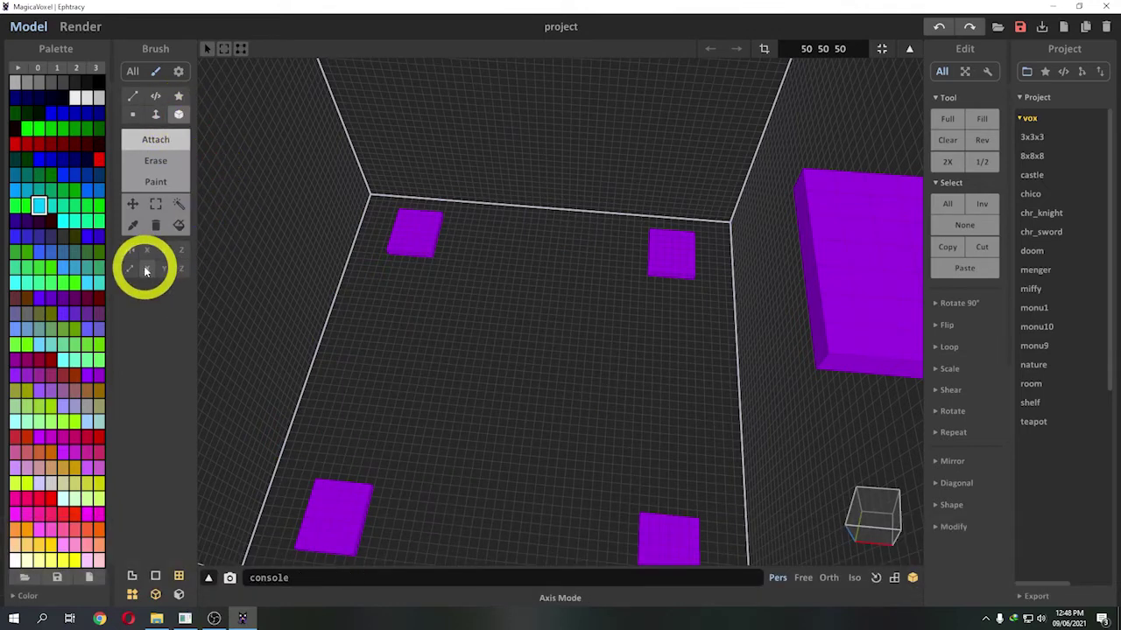
click(517, 375)
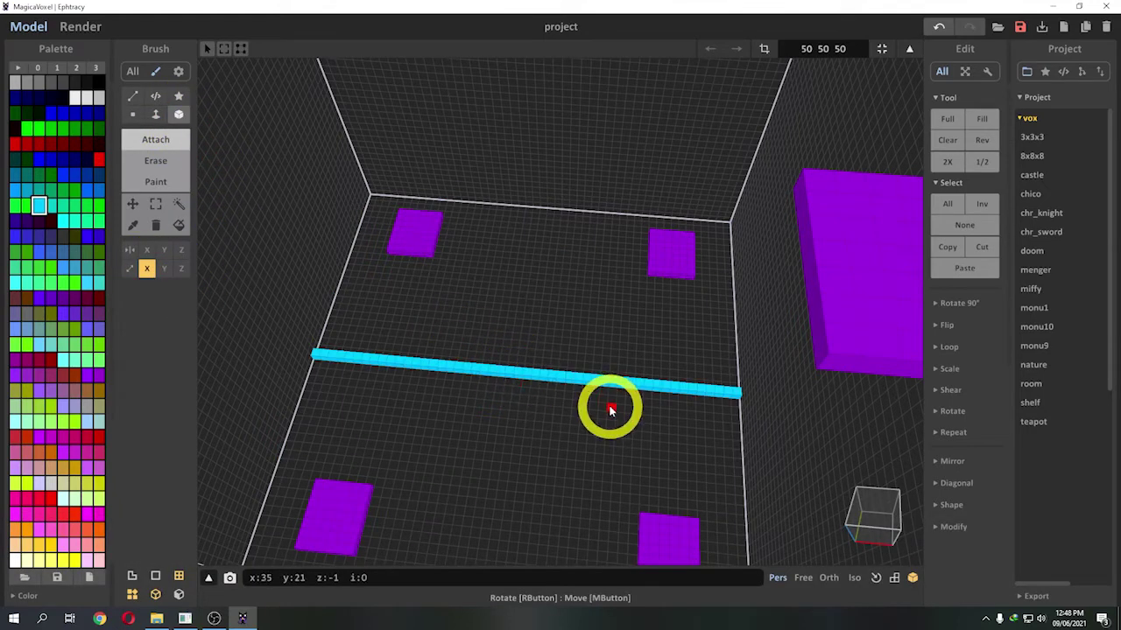
key(ctrl+z)
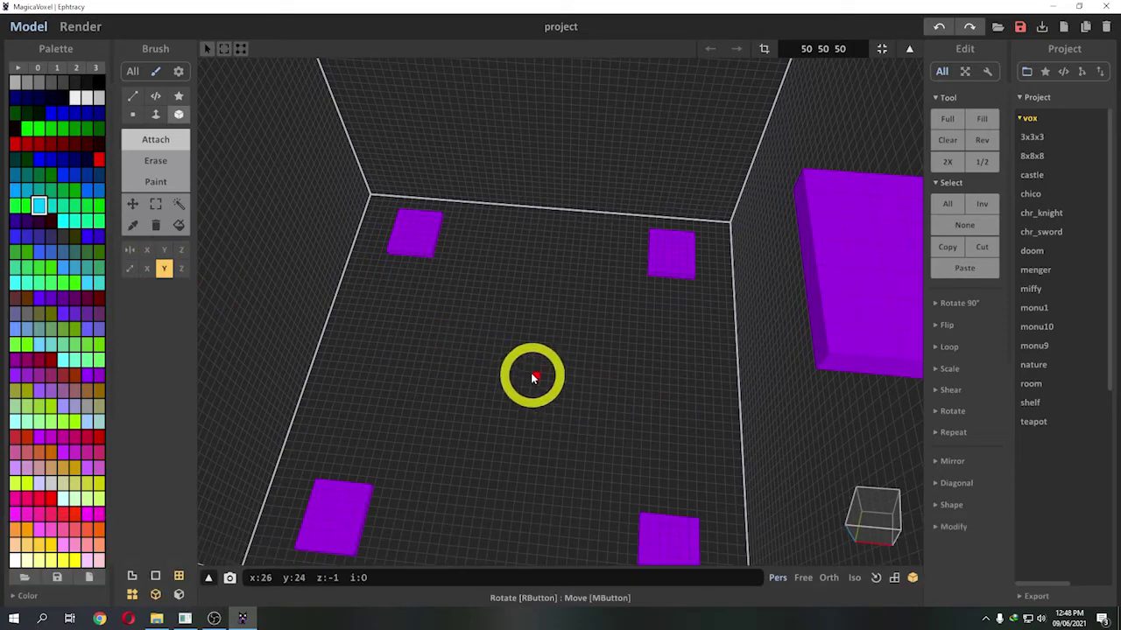
Draw a cyan line along the Y axis and a vertical line along the Z axis on the floor, and undo both
click(518, 367)
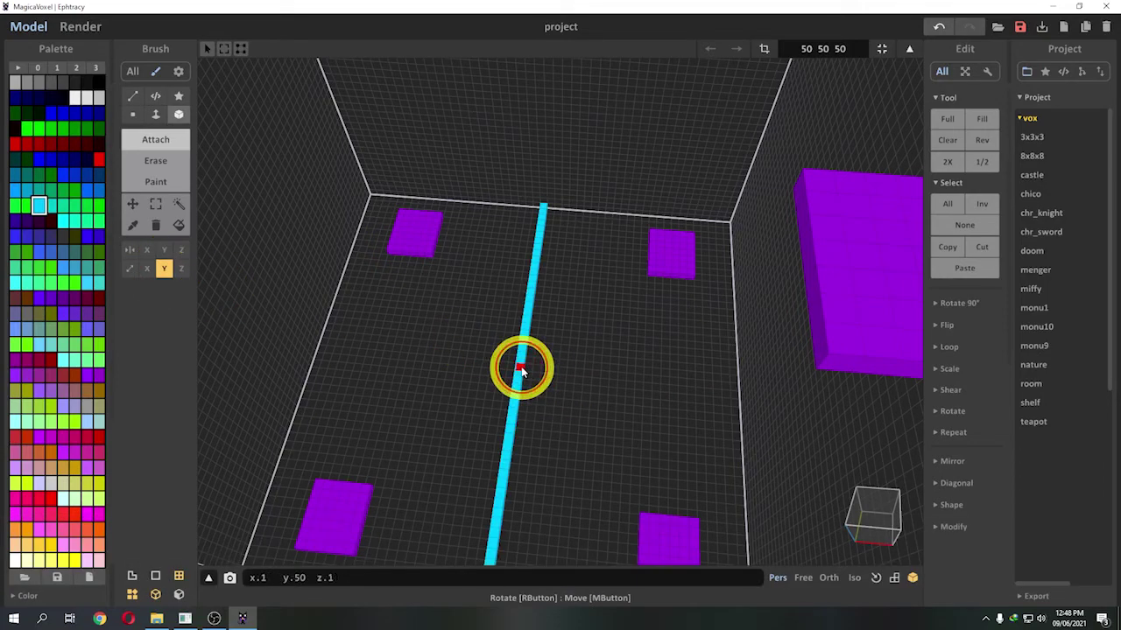
click(181, 268)
click(610, 402)
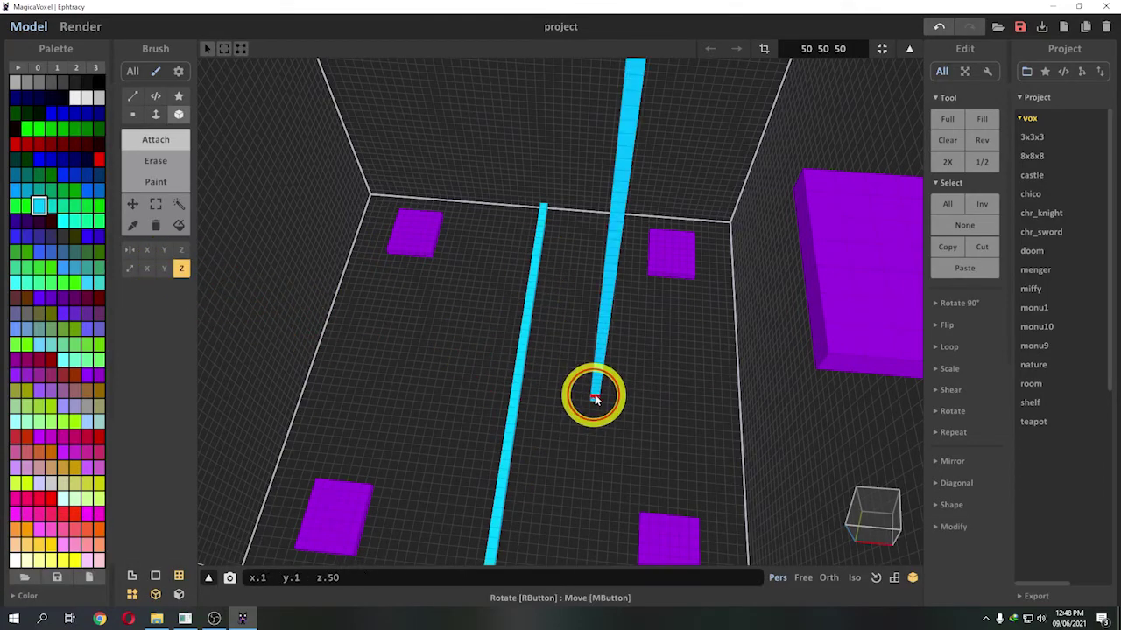
right_drag(600, 393, 665, 407)
key(ctrl+z)
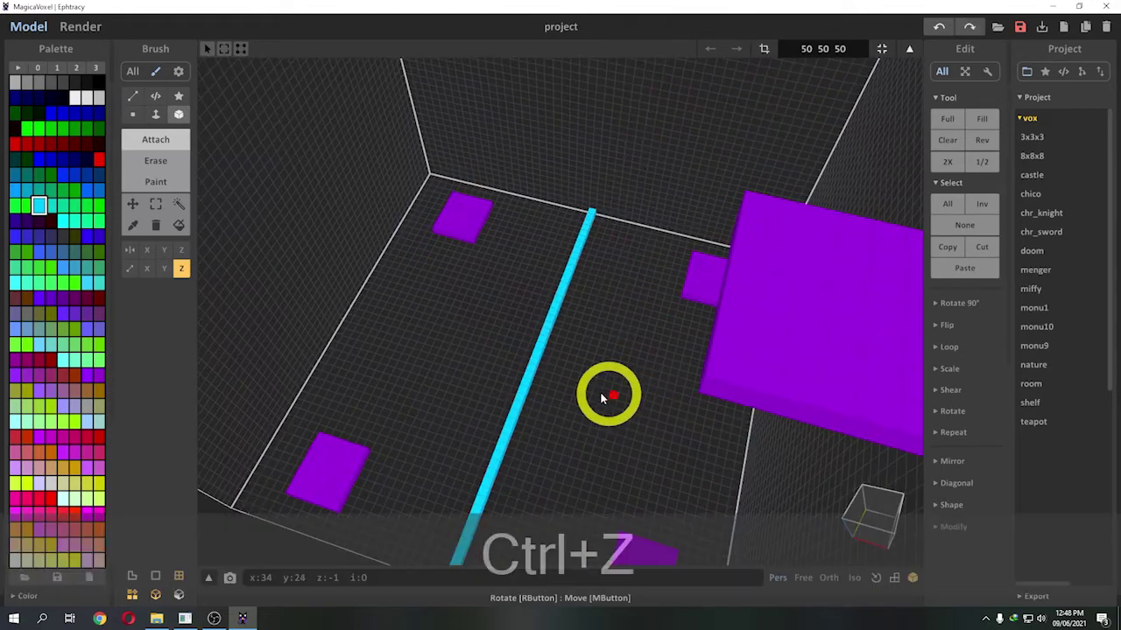
key(ctrl+z)
Combine the X and Y axis modes, fill the whole floor with a cyan layer, and undo it
click(164, 270)
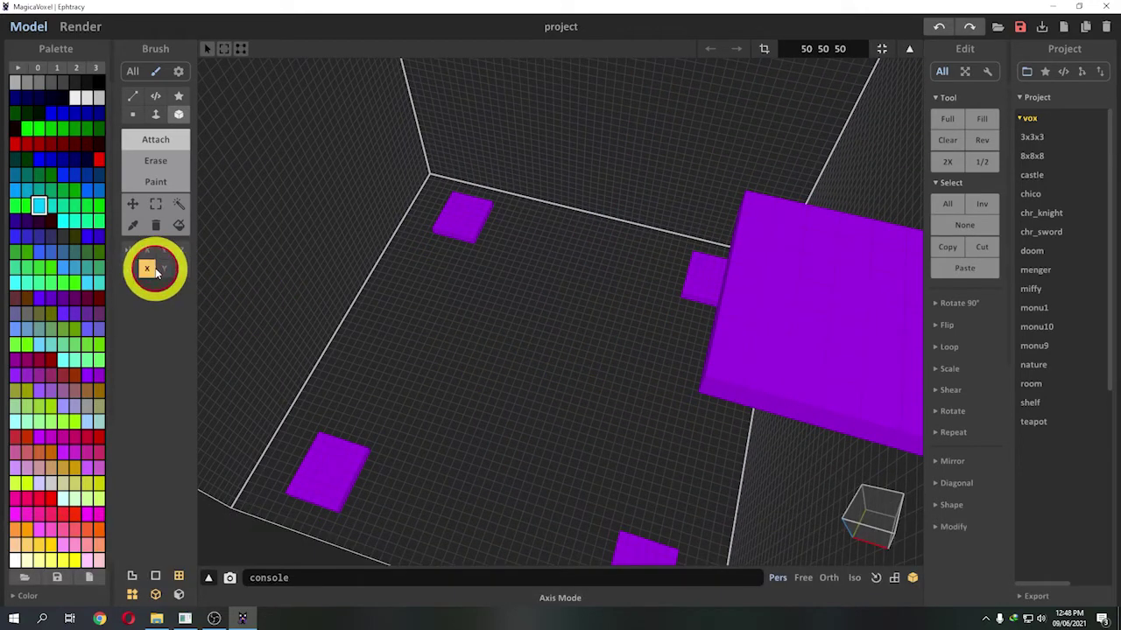
right_drag(509, 359, 498, 360)
click(500, 363)
right_drag(581, 399, 565, 383)
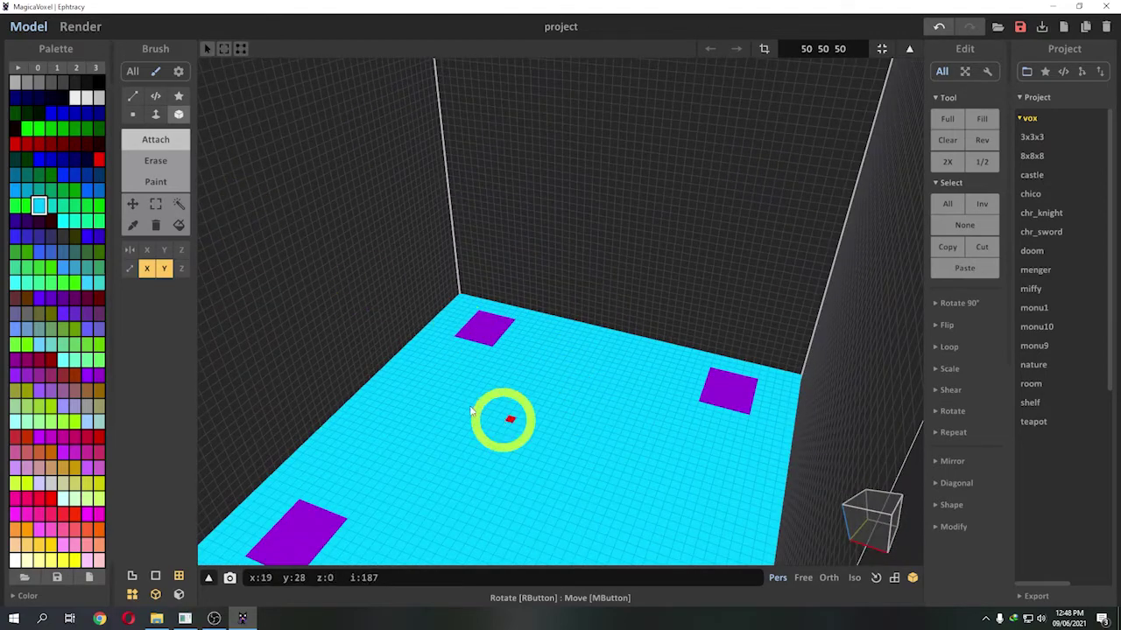
key(ctrl+z)
With Z axis mode and mirroring on X, Y and Z, draw full-height cyan pillars over the four purple corner slabs
click(181, 268)
right_drag(186, 282, 400, 385)
click(148, 251)
click(163, 251)
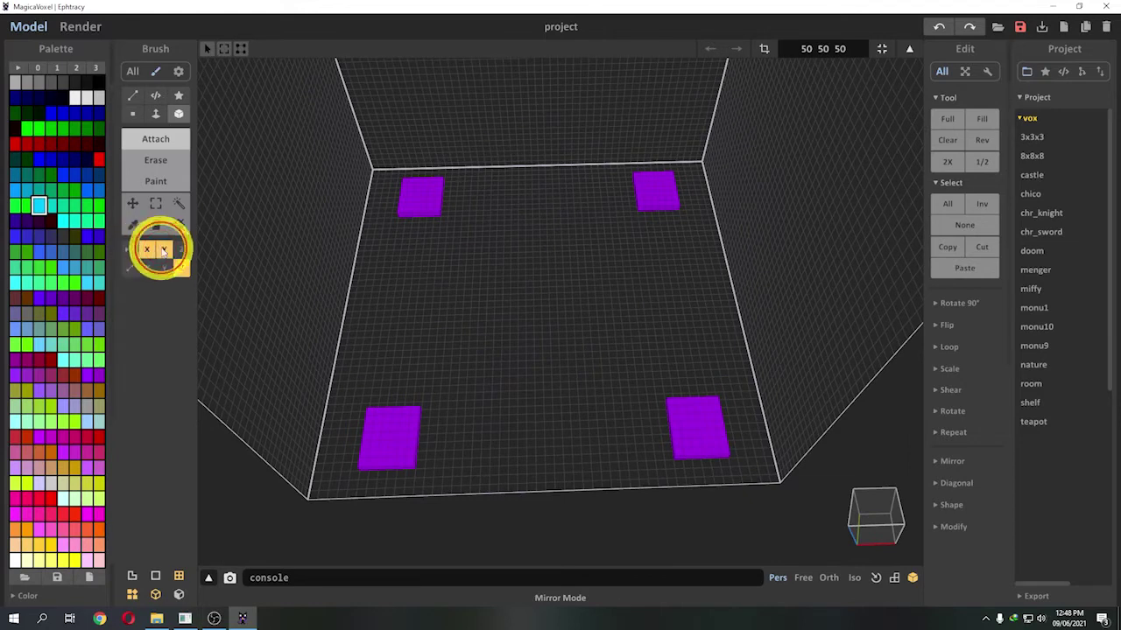
click(181, 250)
drag(368, 419, 470, 435)
right_drag(470, 435, 555, 327)
scroll(555, 327, up, 5)
scroll(548, 393, down, 4)
scroll(544, 399, up, 4)
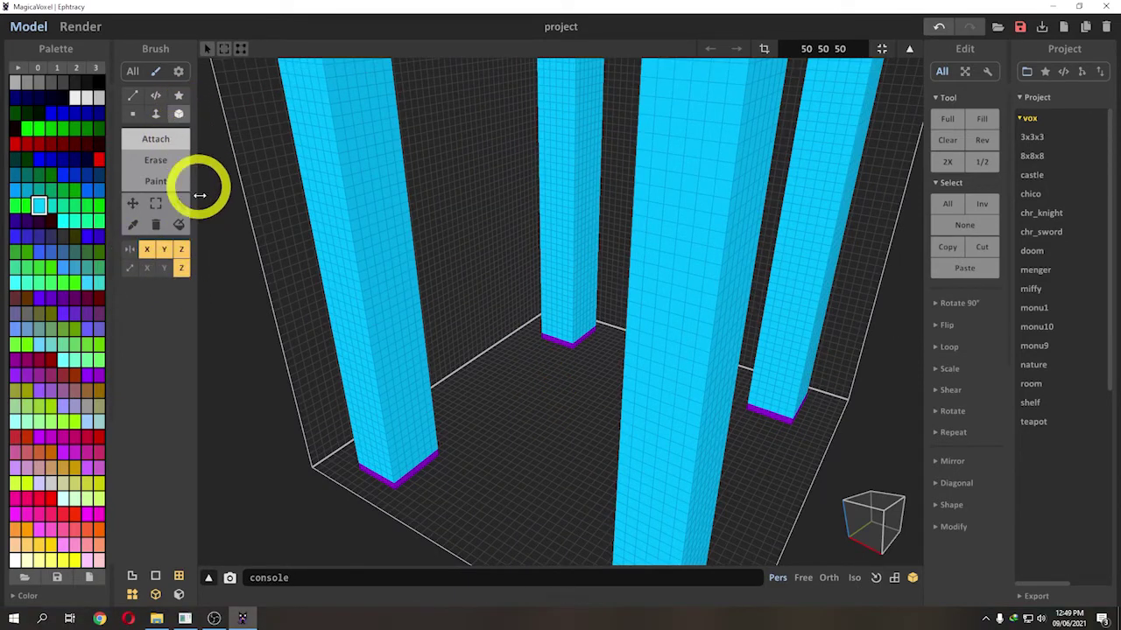
Reset the mirror and axis modes and switch the brush to Voxel mode
click(155, 202)
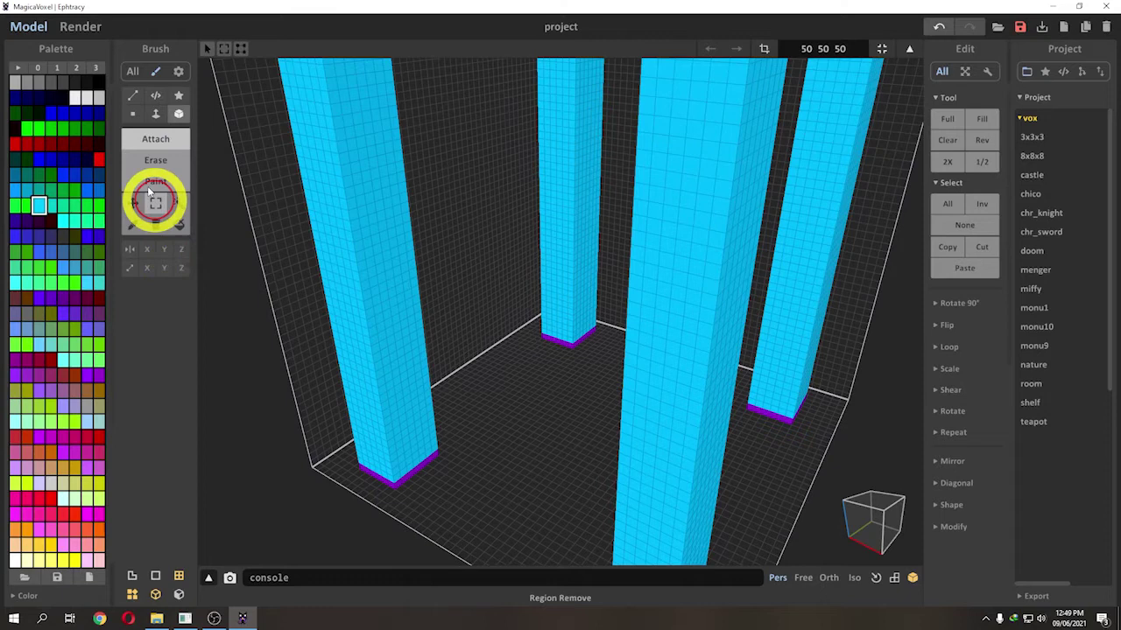
click(133, 114)
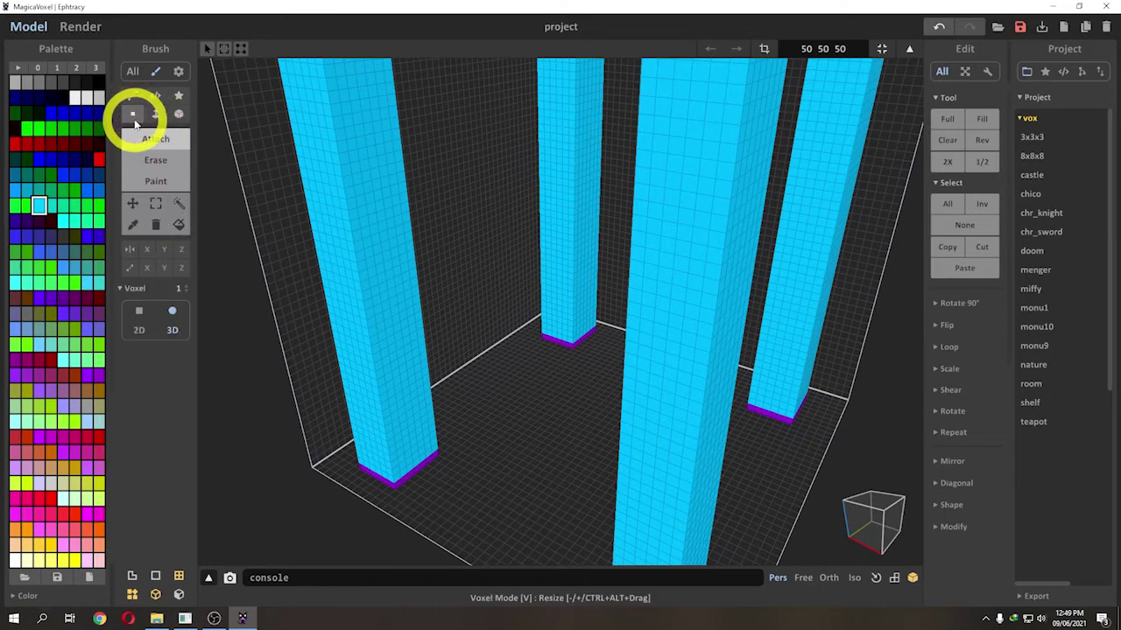
Sweep freehand cyan columns up from the middle of the floor with Z axis mode, undo them and turn the axis off
click(179, 270)
right_drag(380, 350, 517, 412)
mouse_move(517, 412)
mouse_down()
mouse_move(465, 342)
mouse_move(547, 334)
mouse_move(575, 362)
mouse_up()
right_drag(575, 363, 536, 301)
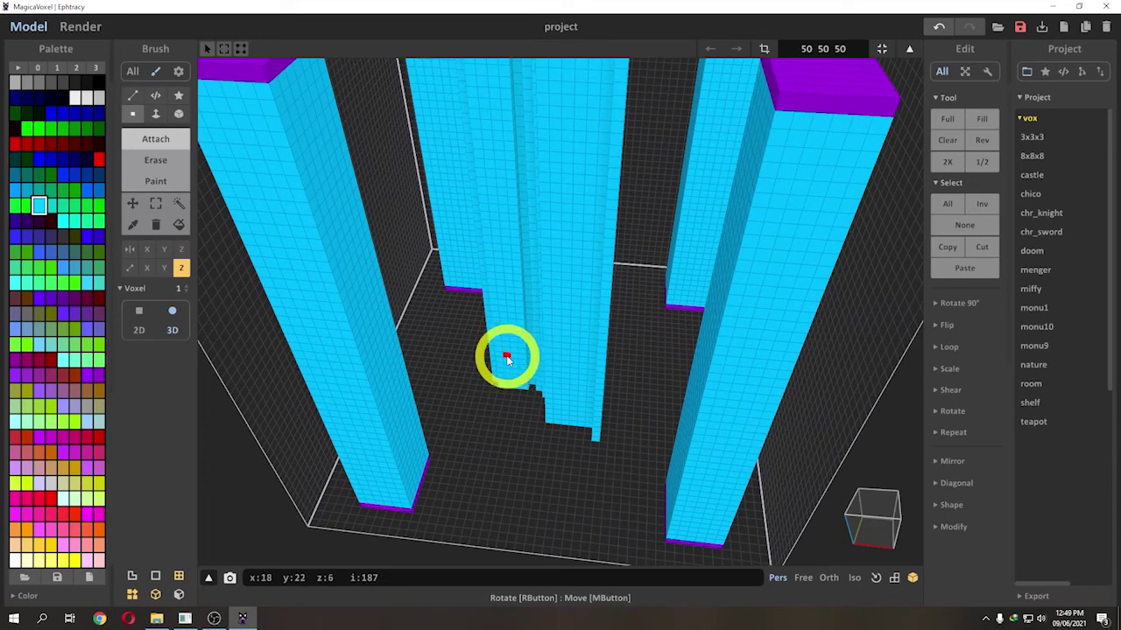
key(ctrl+z)
click(182, 269)
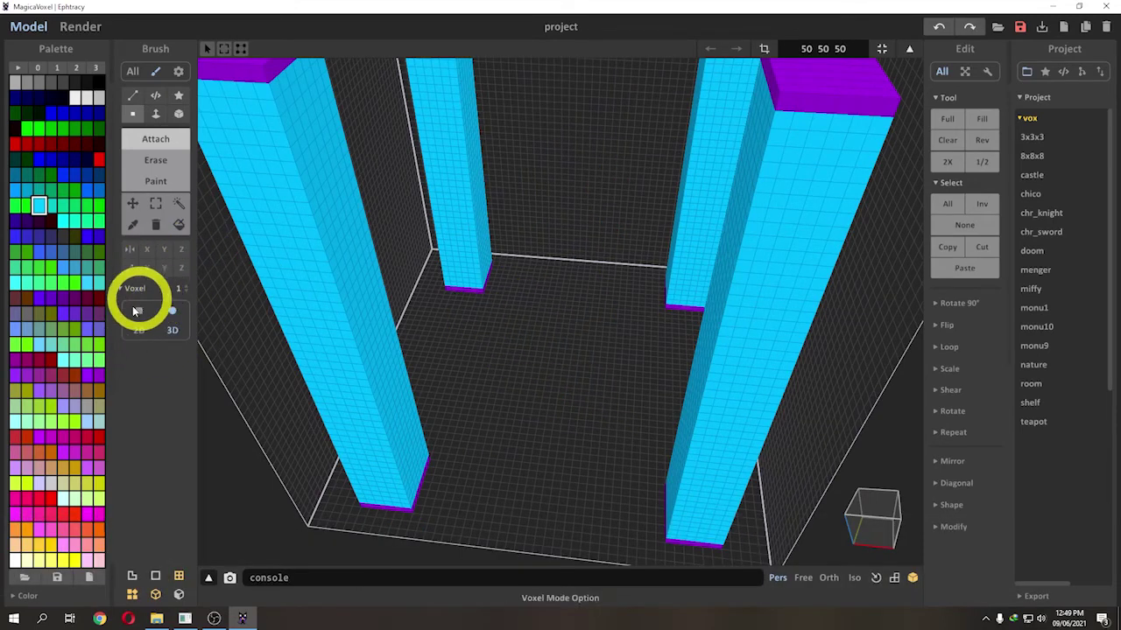
Set the Voxel brush to a flat 2D square shape with bright green as its color
click(178, 115)
click(132, 114)
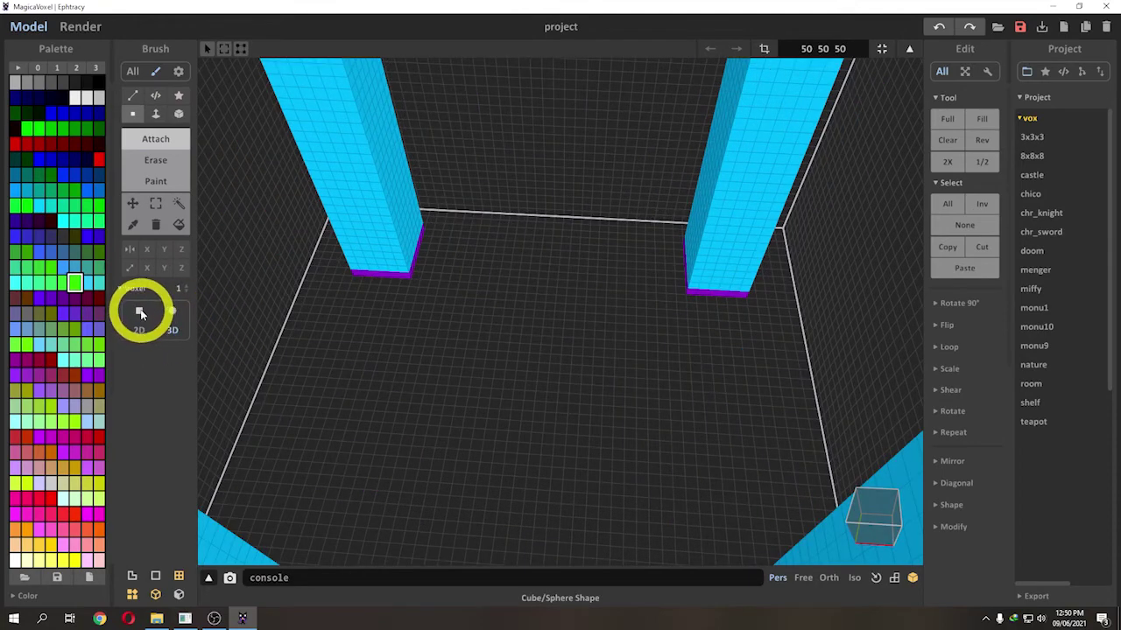
click(140, 331)
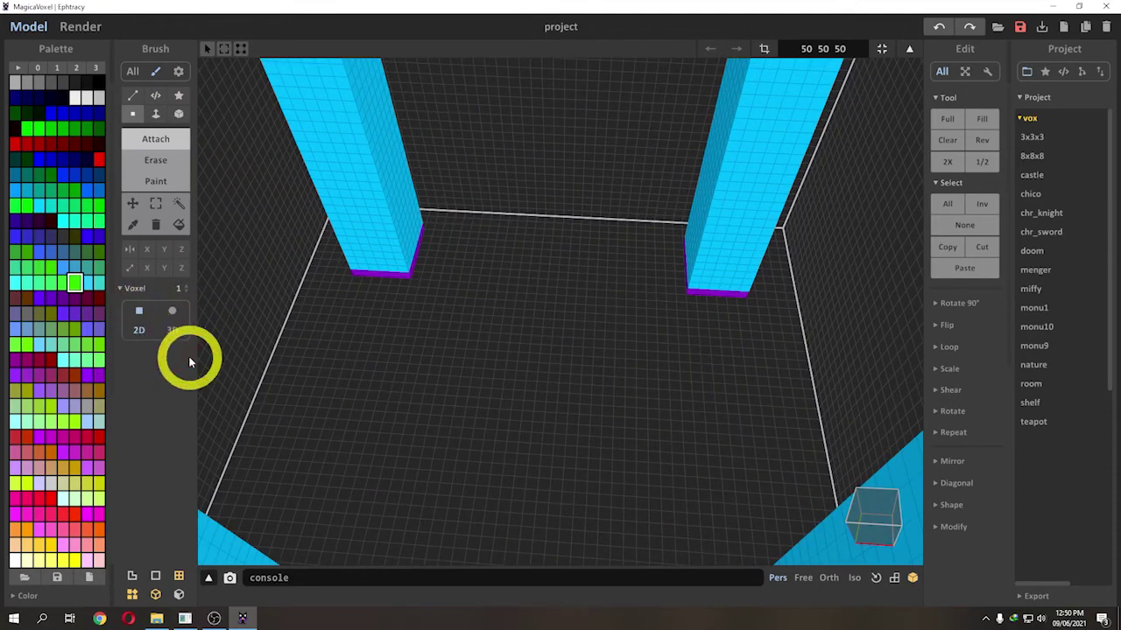
click(77, 283)
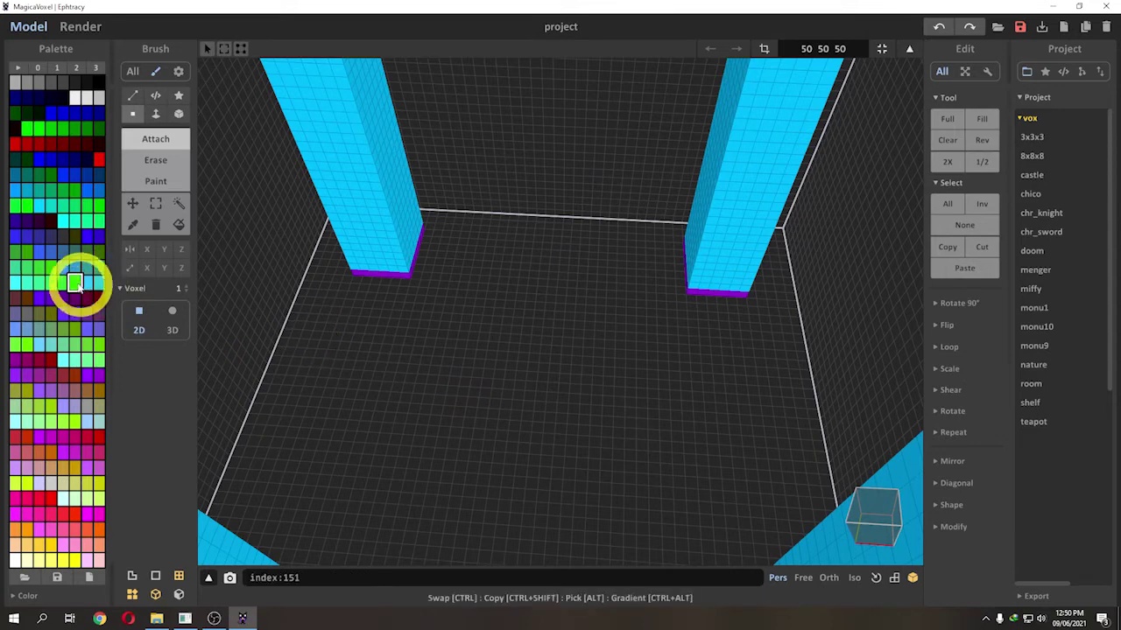
Place several single green voxels on the floor between the pillars and undo them
click(462, 422)
click(552, 445)
click(596, 406)
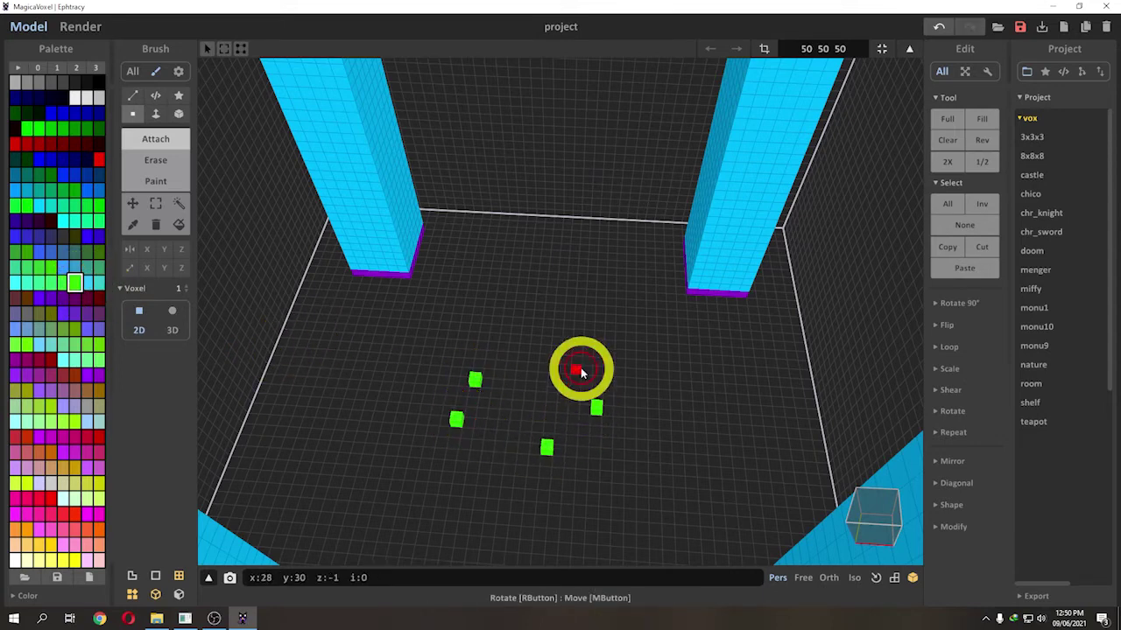
click(577, 367)
key(ctrl+z)
key(ctrl+z)
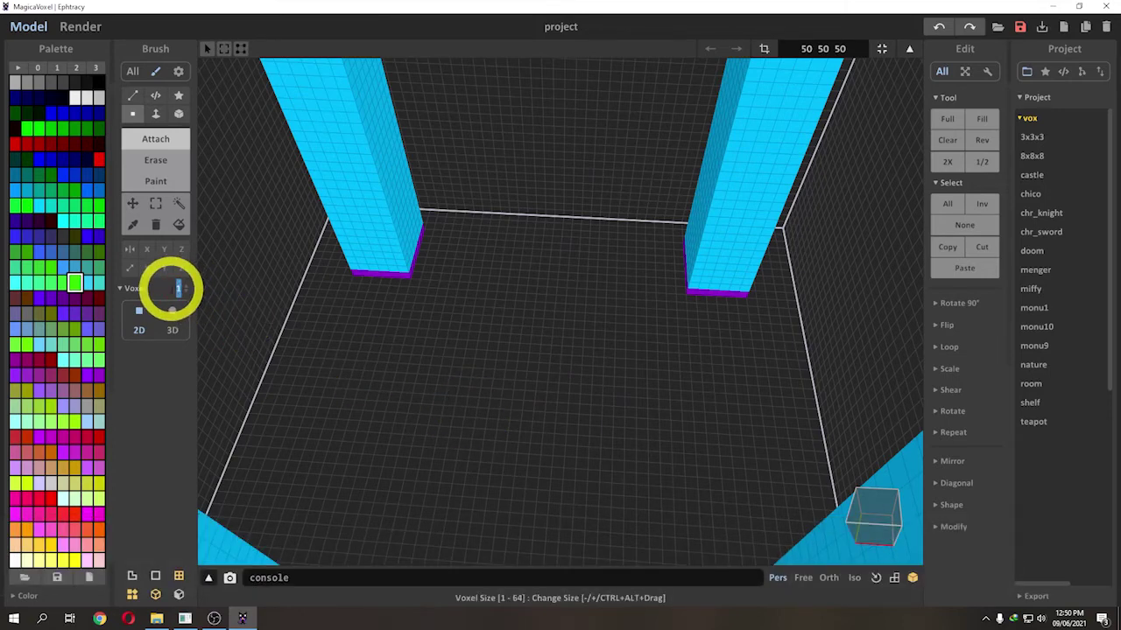
Set the voxel size to 5 and place two flat green squares and one flat round patch on the floor
key(Return)
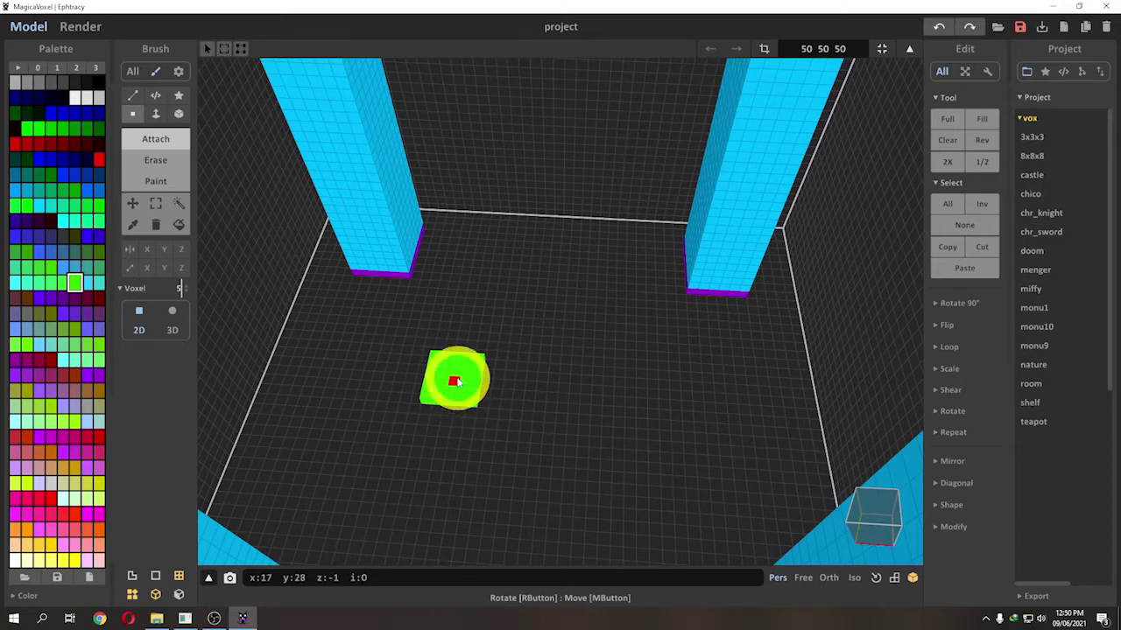
click(456, 382)
click(630, 382)
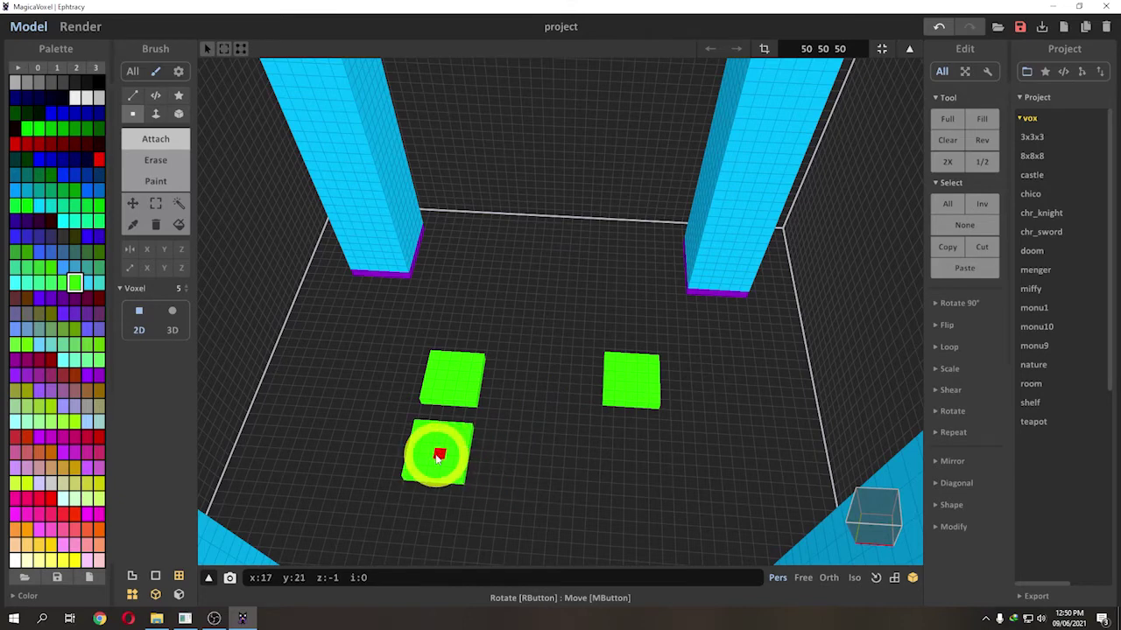
click(173, 315)
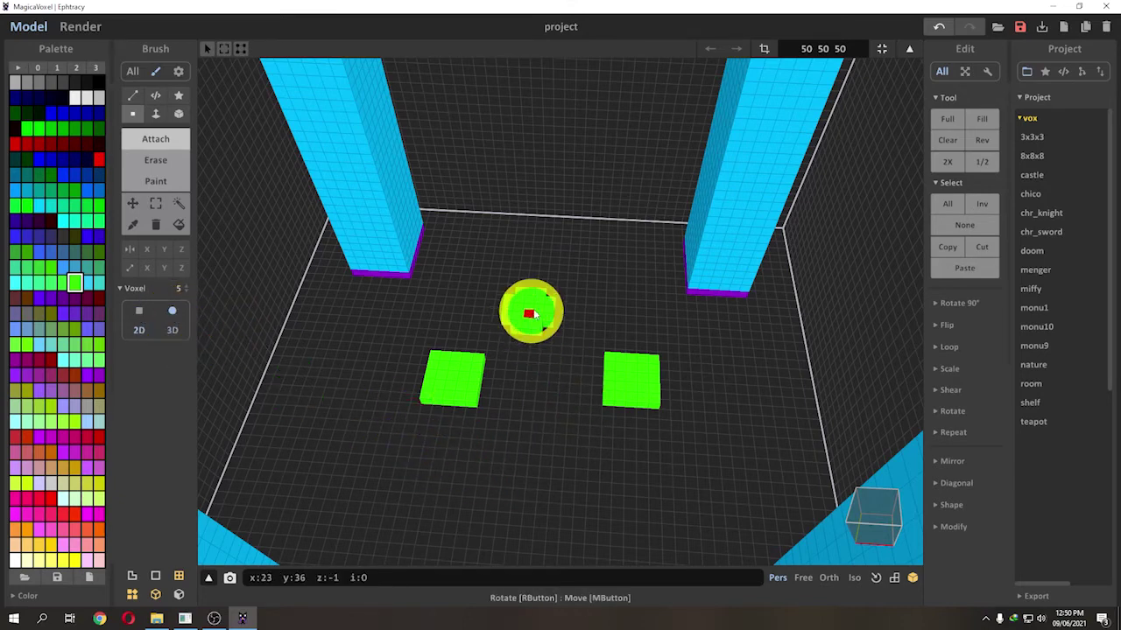
click(539, 312)
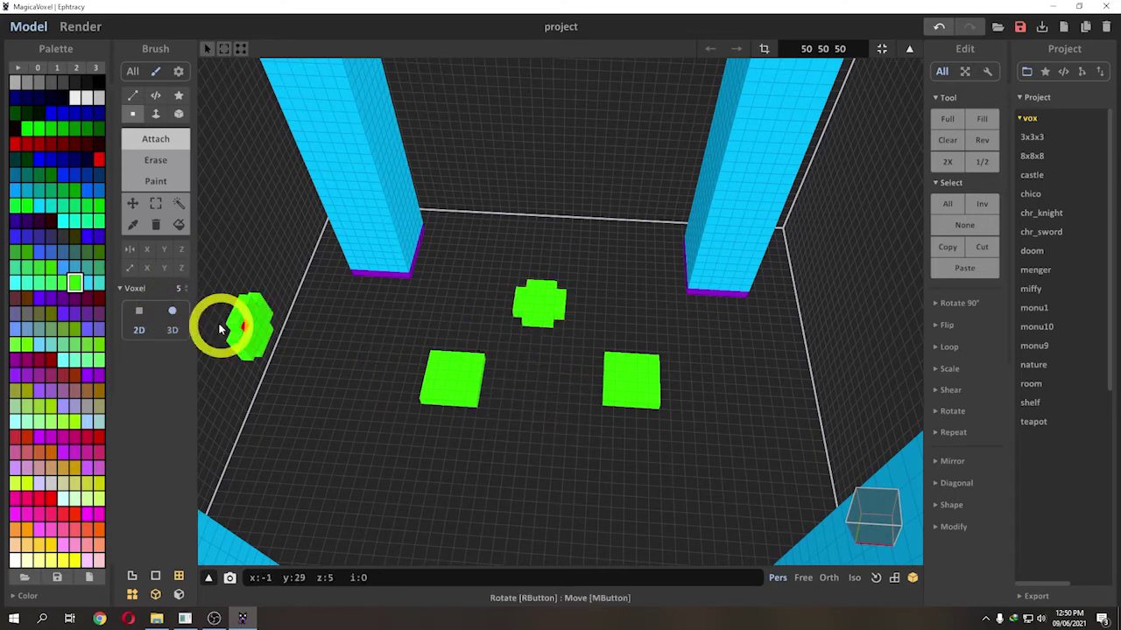
Try a flat round green patch of voxel size 10 in front of the two squares
click(179, 289)
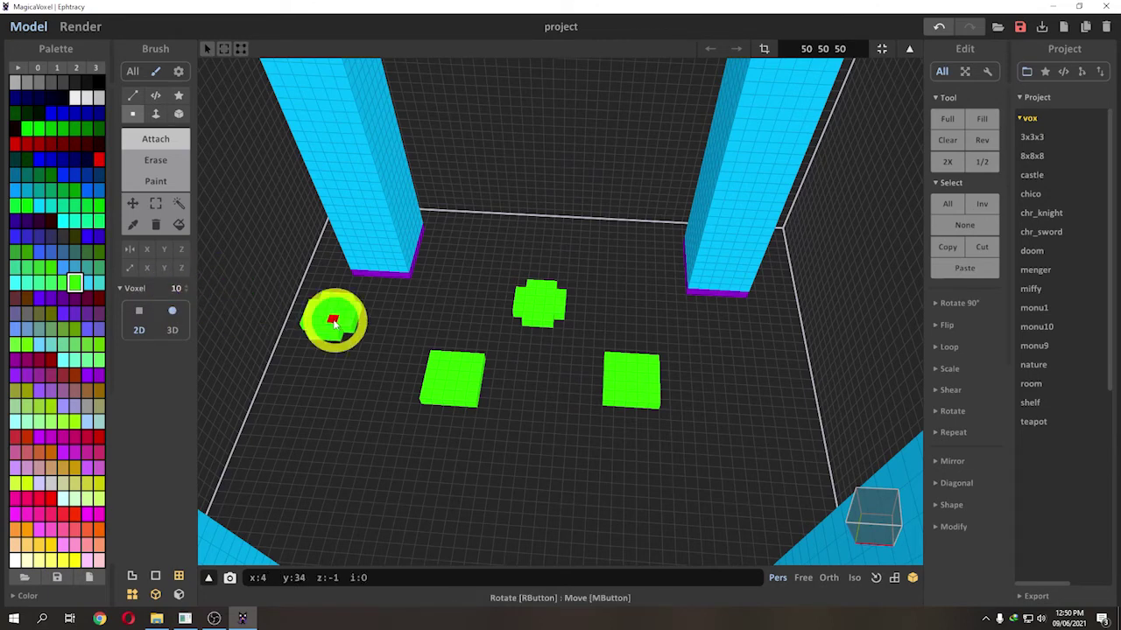
click(573, 477)
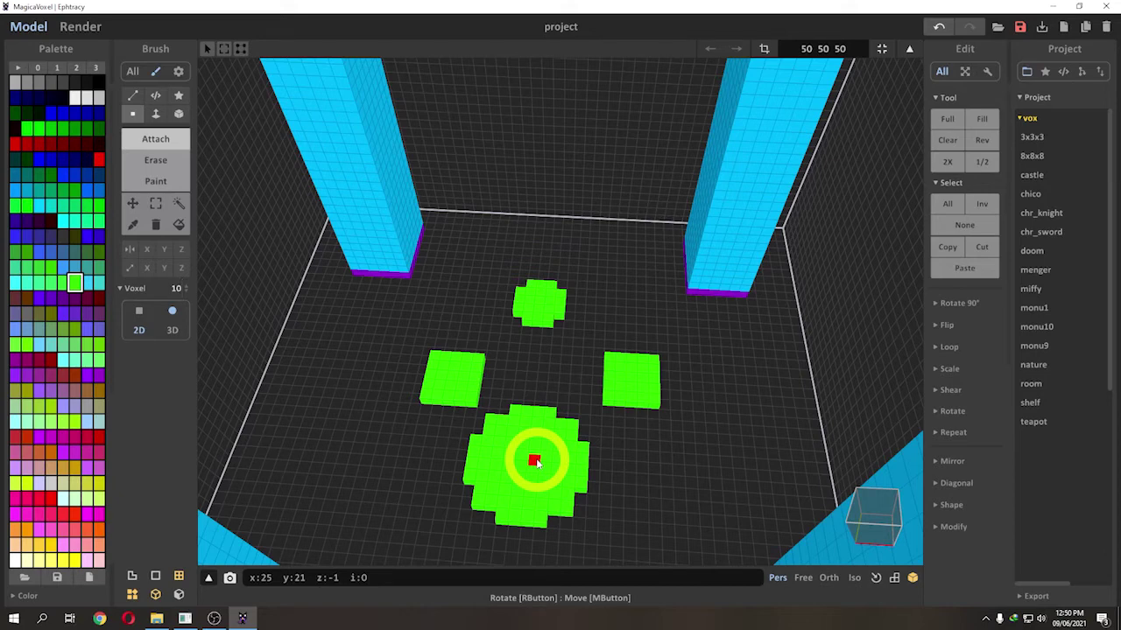
Try the 3D voxel shapes at size 5 by placing a green sphere and a green cube on the floor
drag(169, 287, 194, 292)
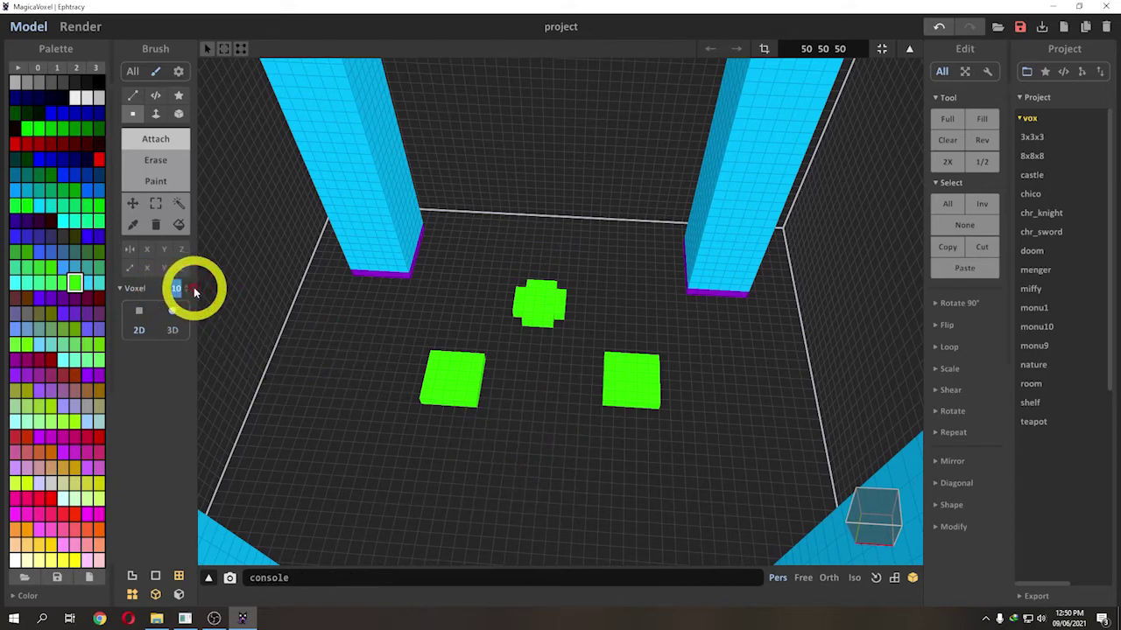
click(172, 330)
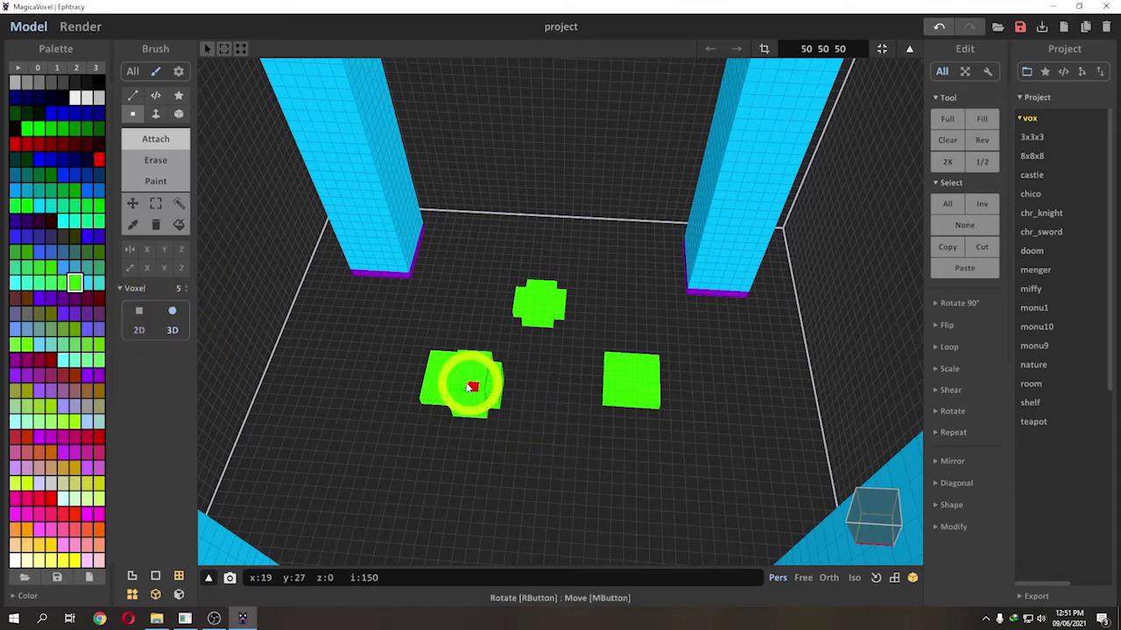
click(538, 427)
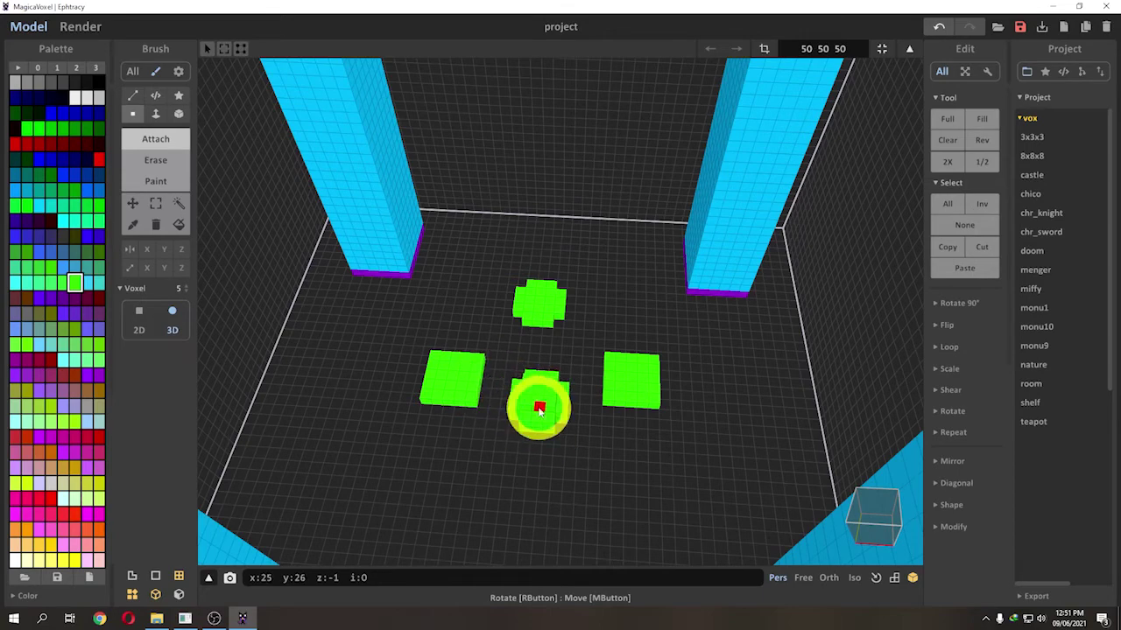
mouse_move(548, 417)
right_down()
mouse_move(531, 412)
mouse_move(535, 450)
mouse_move(520, 403)
mouse_move(553, 432)
right_up()
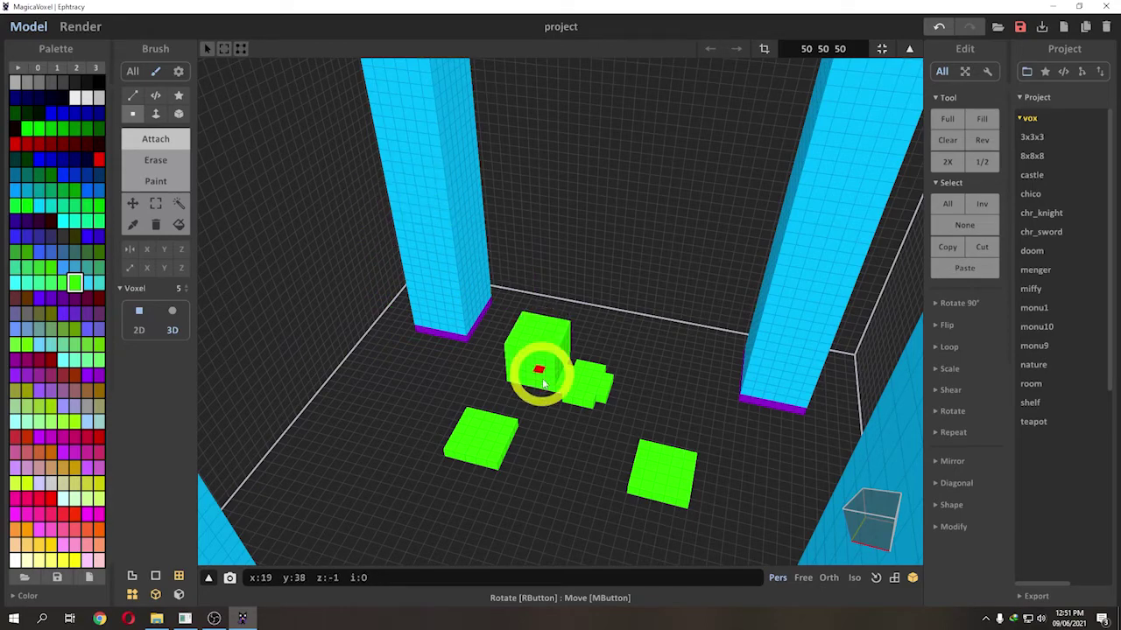
click(563, 475)
right_drag(563, 477, 565, 496)
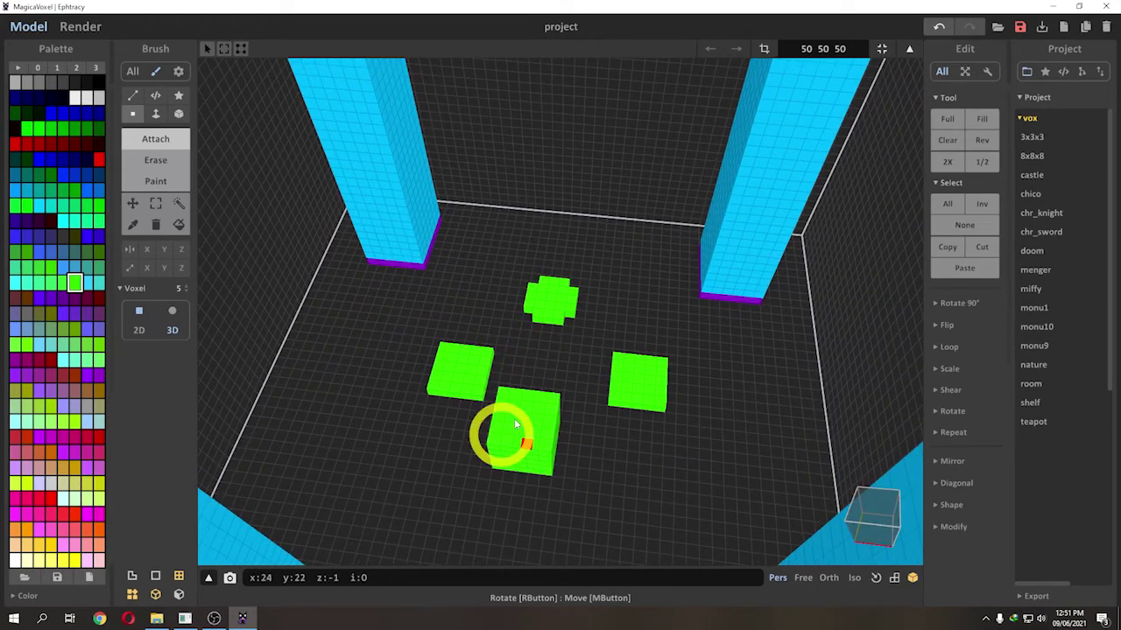
click(151, 331)
In Face mode, extrude the side of a back pillar that faces the opposite back pillar in green
click(155, 115)
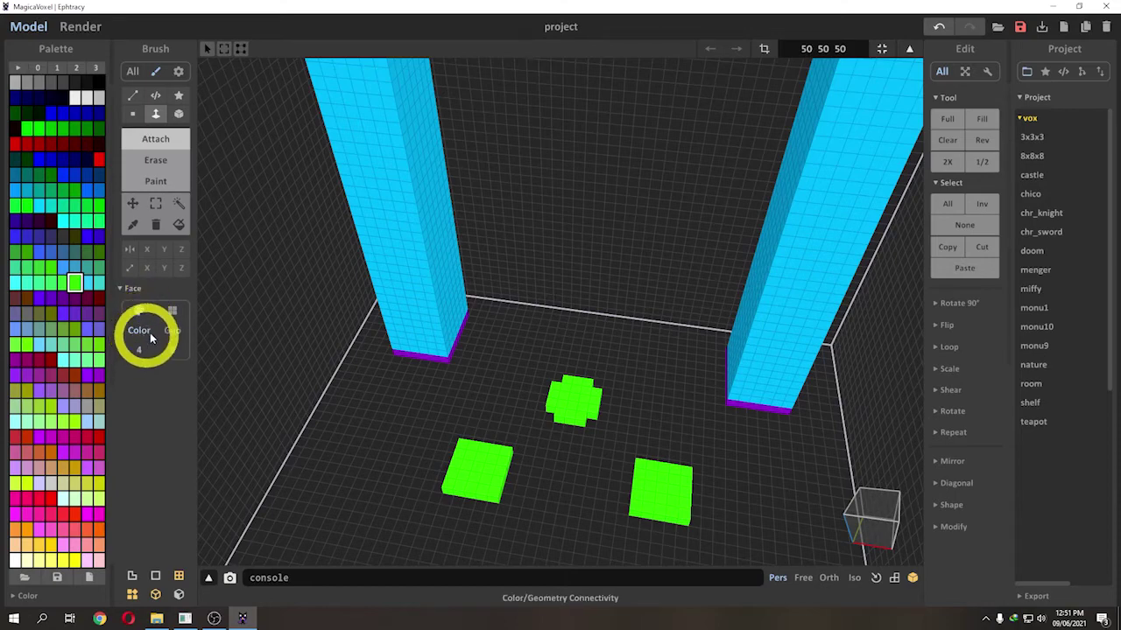
right_drag(378, 296, 500, 268)
scroll(499, 254, up, 3)
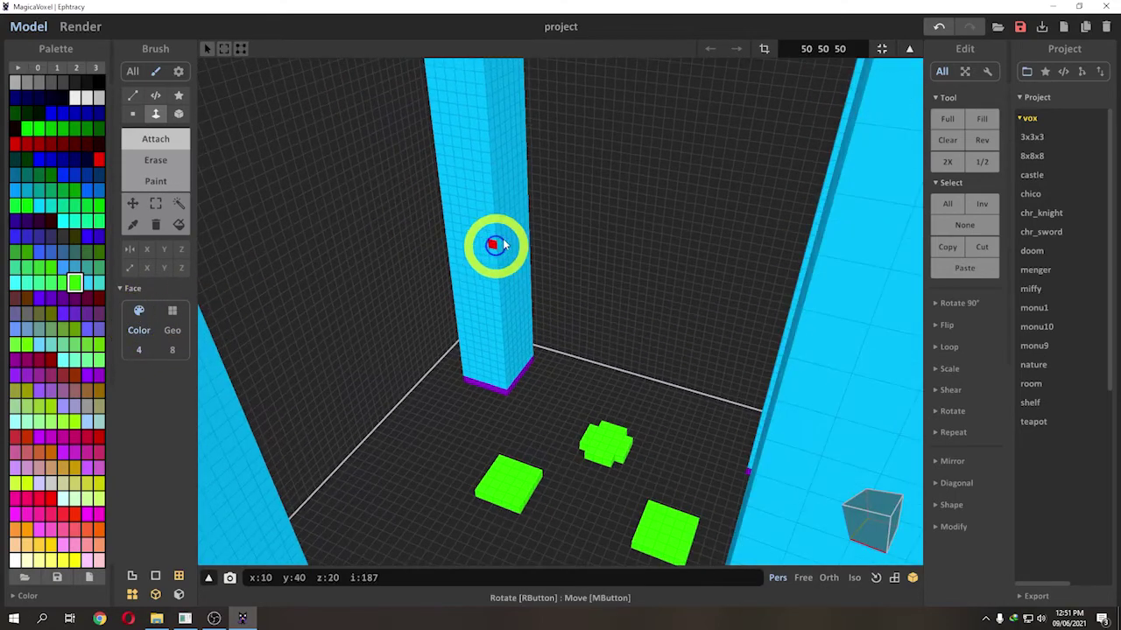
click(503, 239)
scroll(588, 295, down, 3)
right_drag(610, 298, 337, 318)
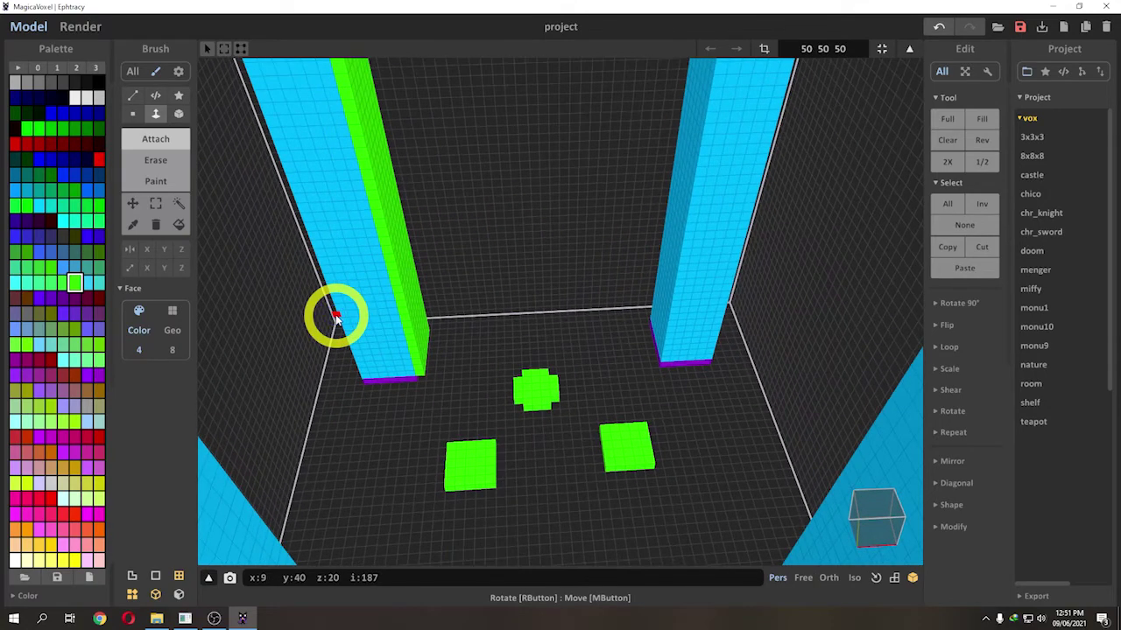
Set the Face brush to use the voxel color instead of the palette color
click(137, 313)
click(170, 313)
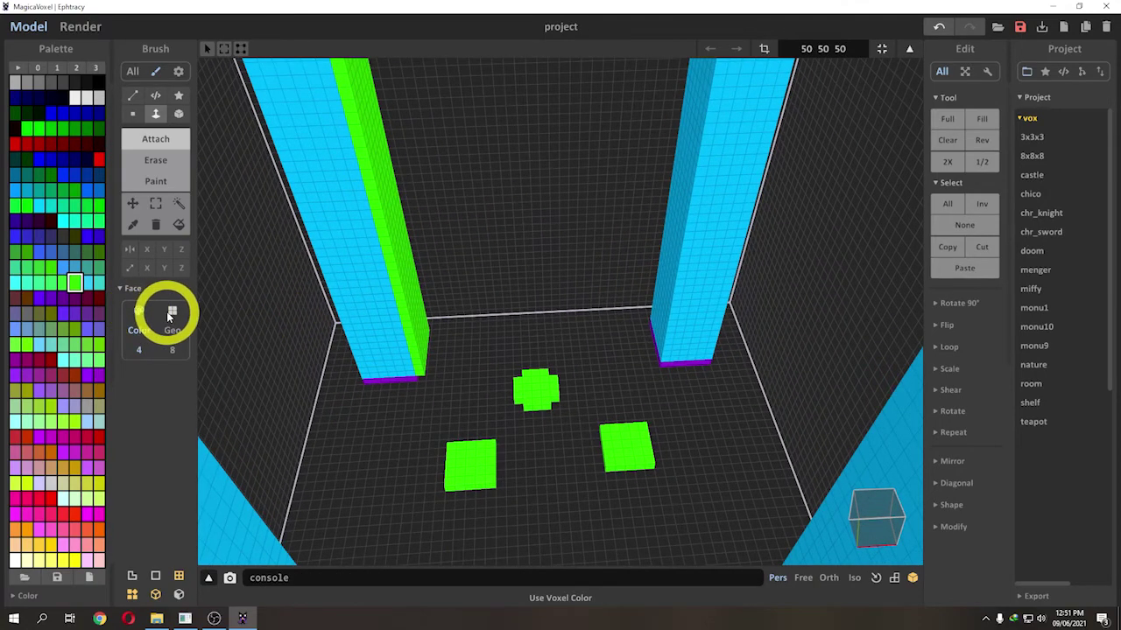
click(137, 313)
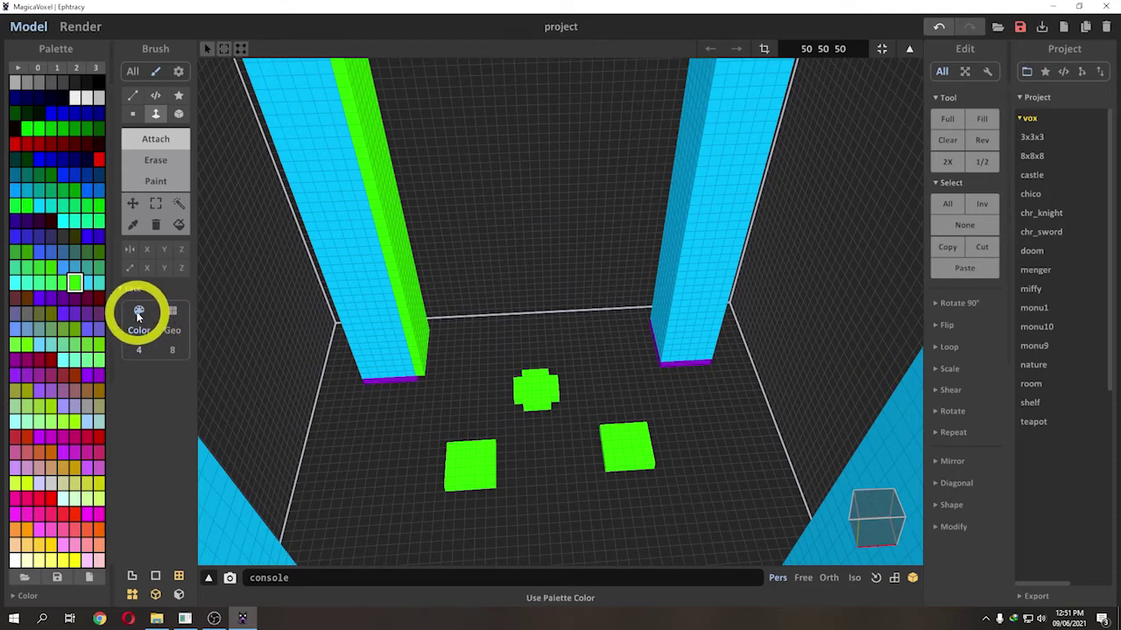
click(171, 314)
click(146, 316)
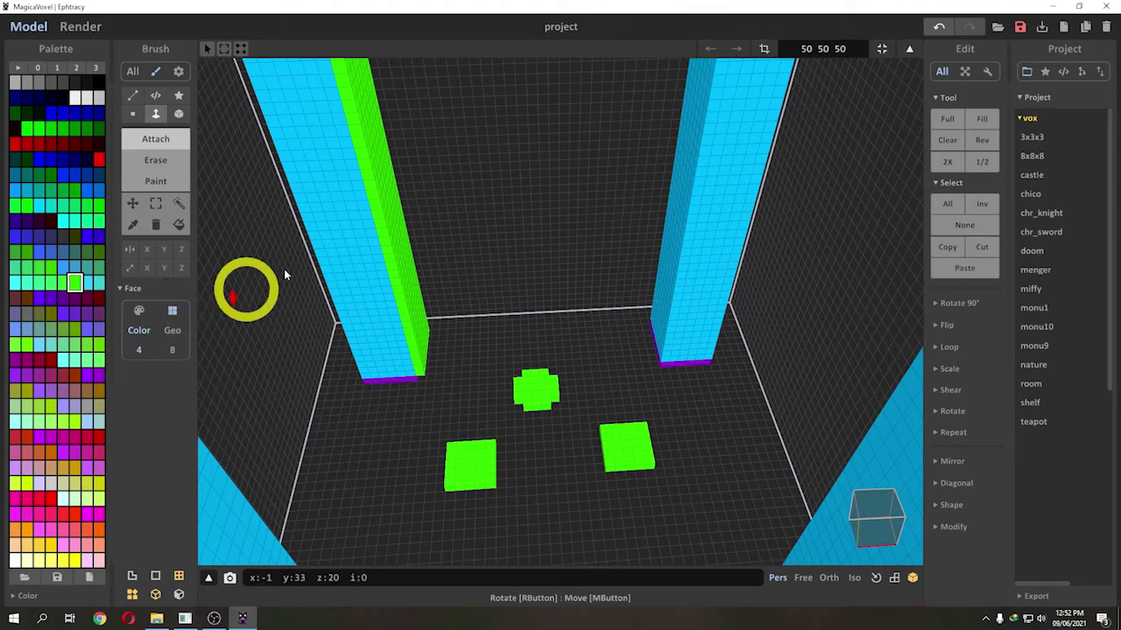
right_drag(333, 225, 632, 289)
scroll(625, 294, down, 5)
scroll(570, 311, up, 1)
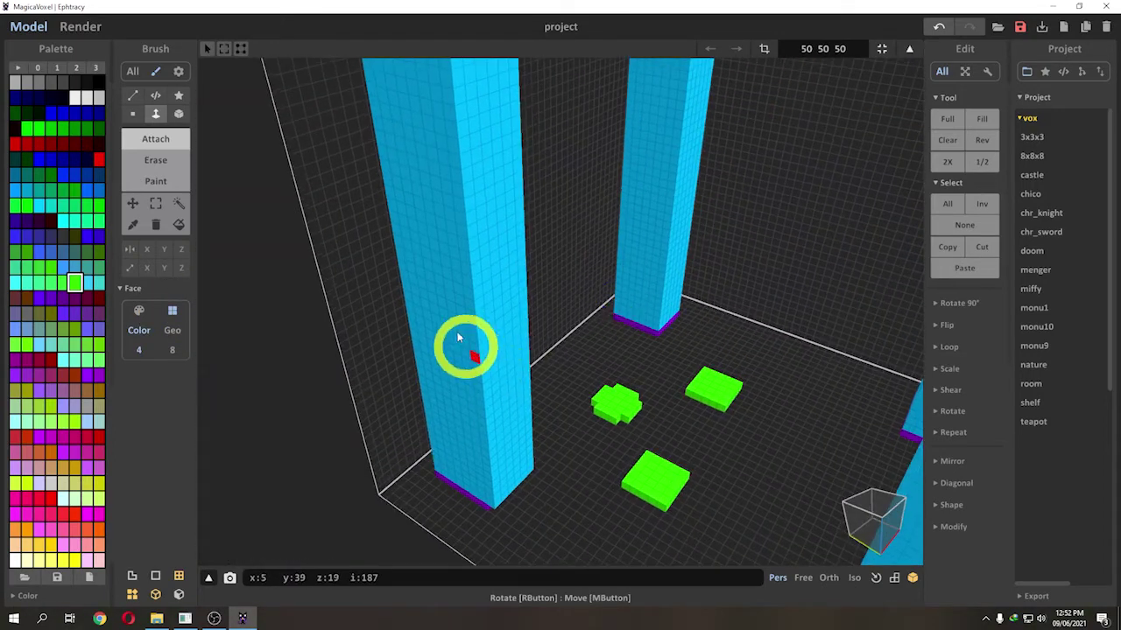
scroll(464, 302, up, 4)
right_drag(464, 311, 502, 218)
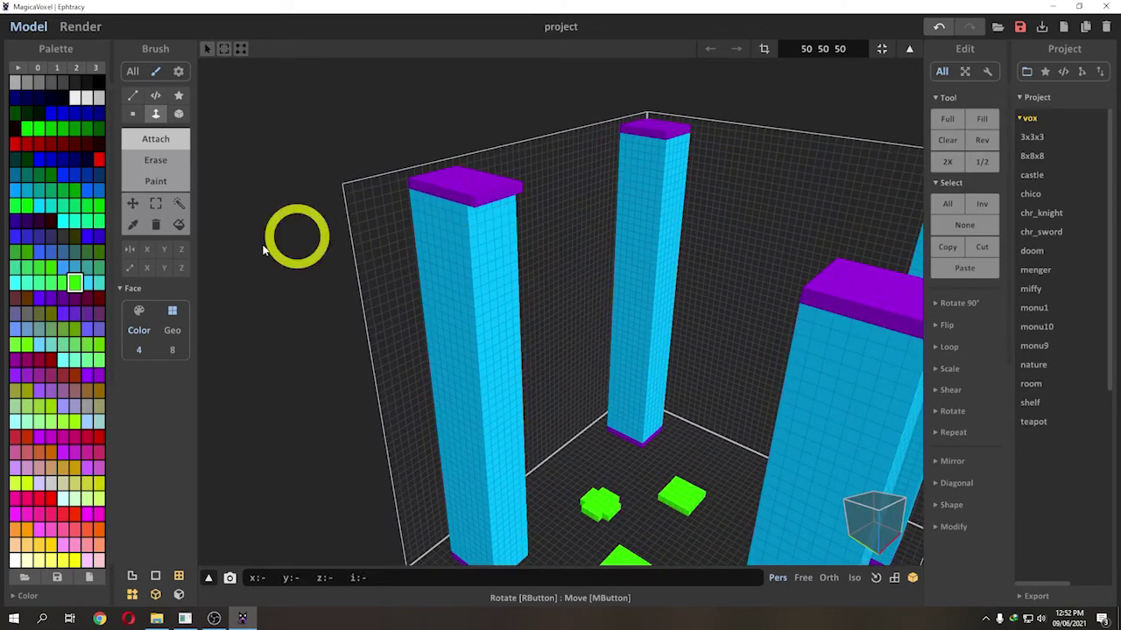
Open the doom sample model without saving the current project and get close to the front-facing marine with the glowing gun muzzle
right_drag(636, 368, 368, 324)
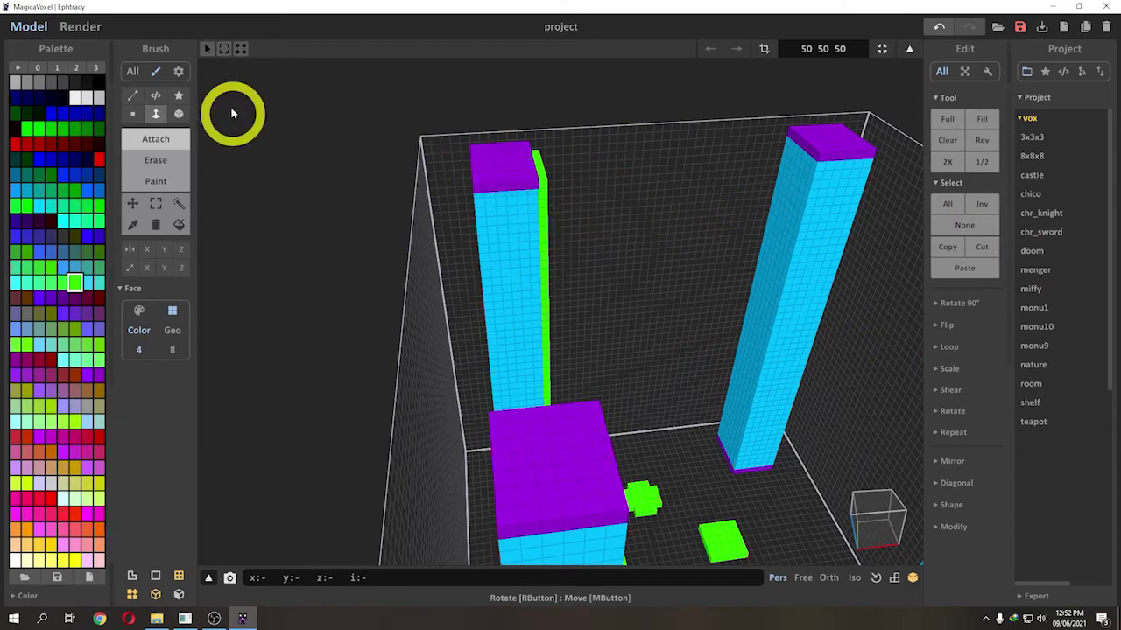
click(1033, 251)
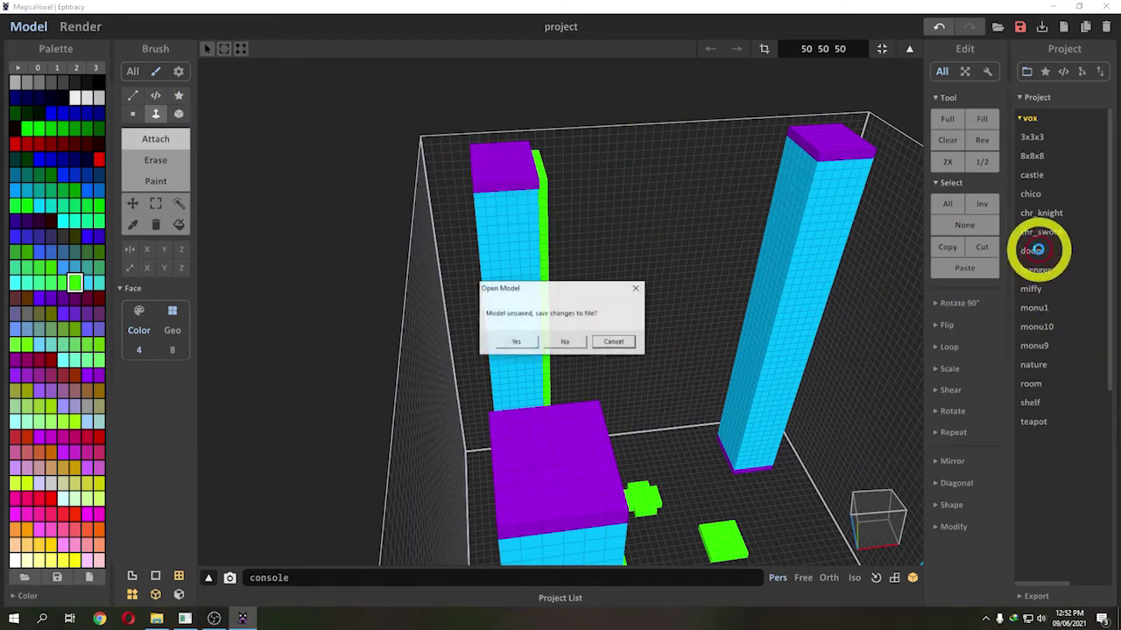
click(576, 344)
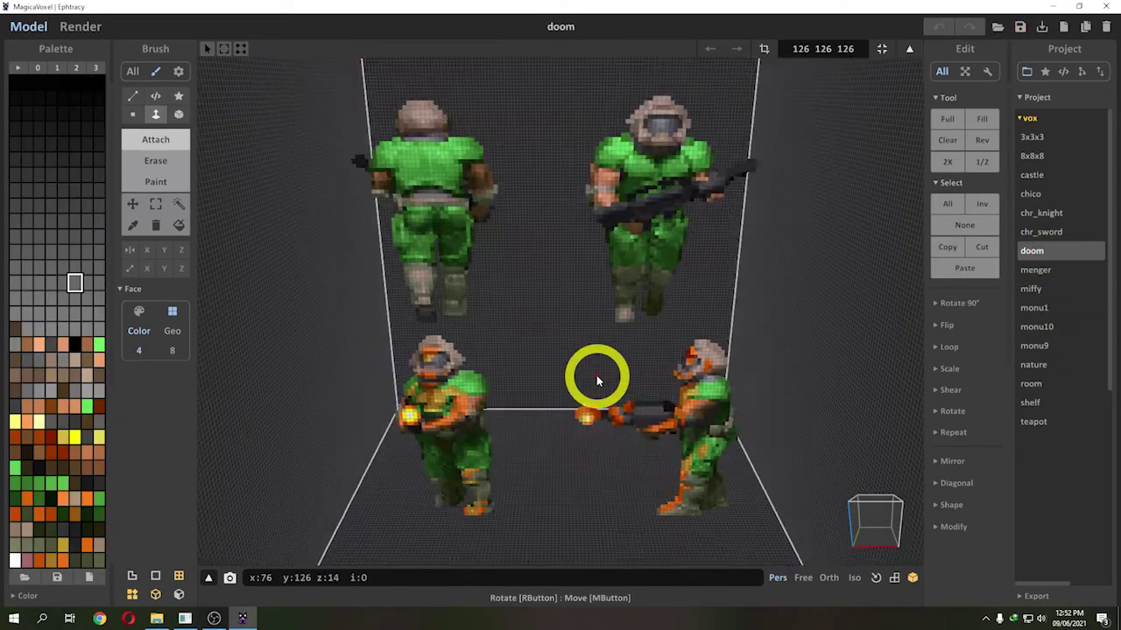
scroll(595, 386, up, 6)
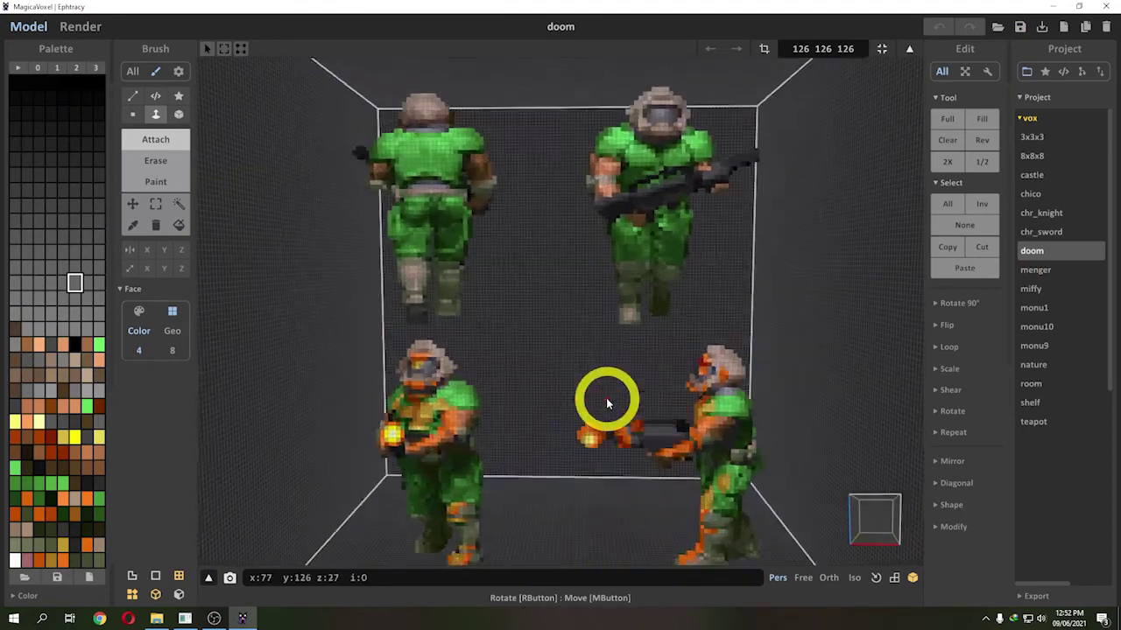
scroll(721, 389, up, 5)
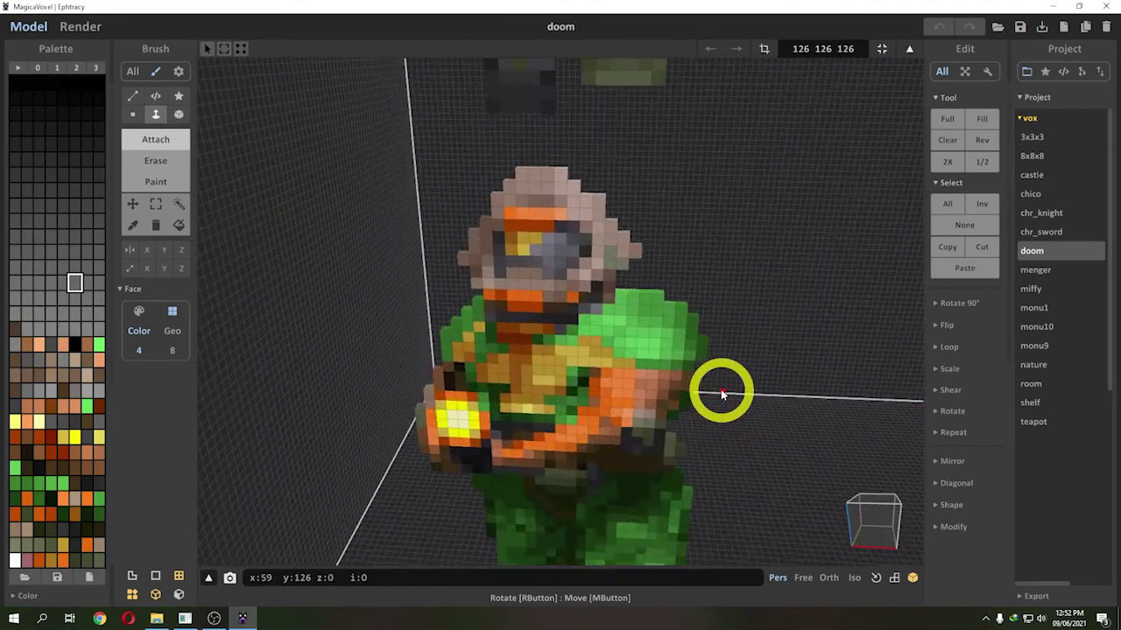
scroll(720, 390, down, 2)
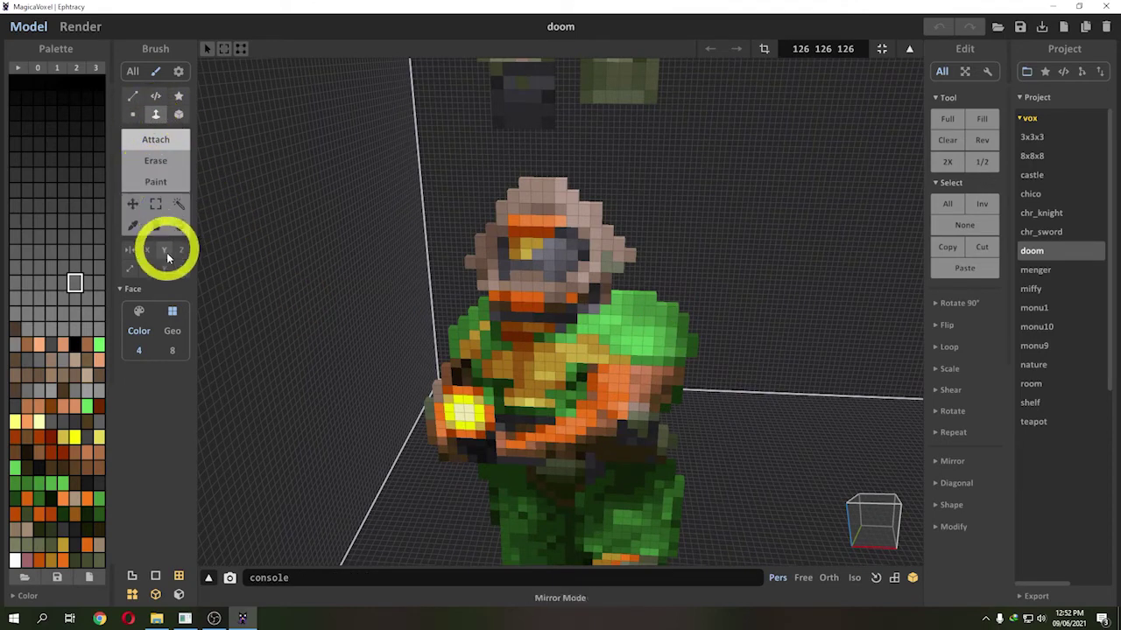
Try extruding a same-colored patch of the marine's shoulder in the palette color, using Color connectivity and 4-direction neighbor search
click(140, 320)
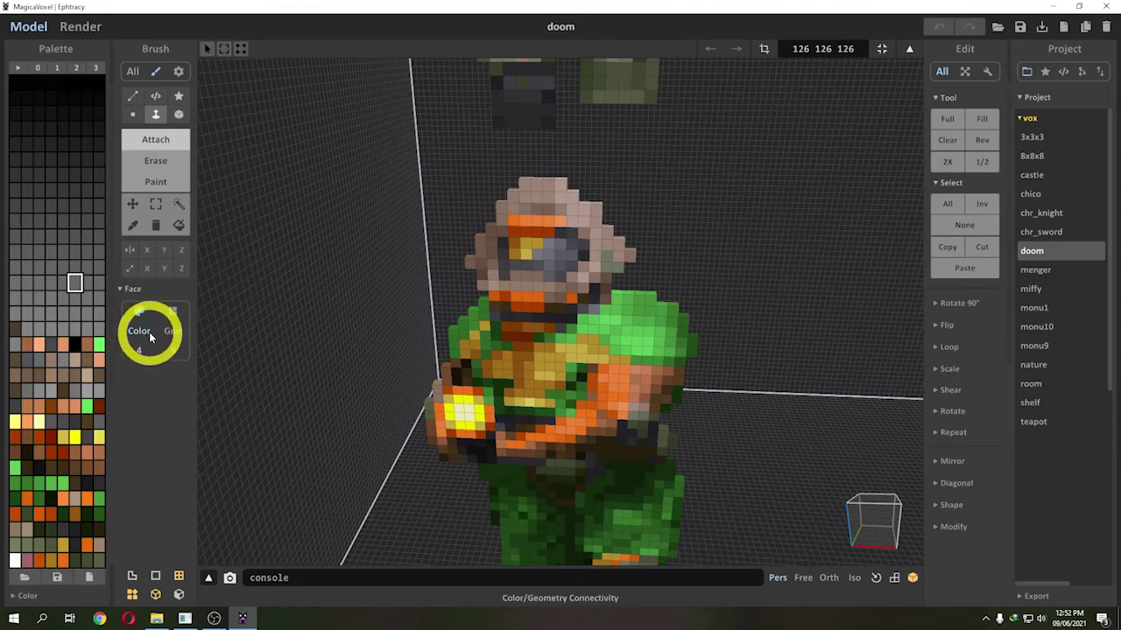
mouse_move(632, 336)
mouse_down()
mouse_move(653, 330)
mouse_move(645, 338)
mouse_up()
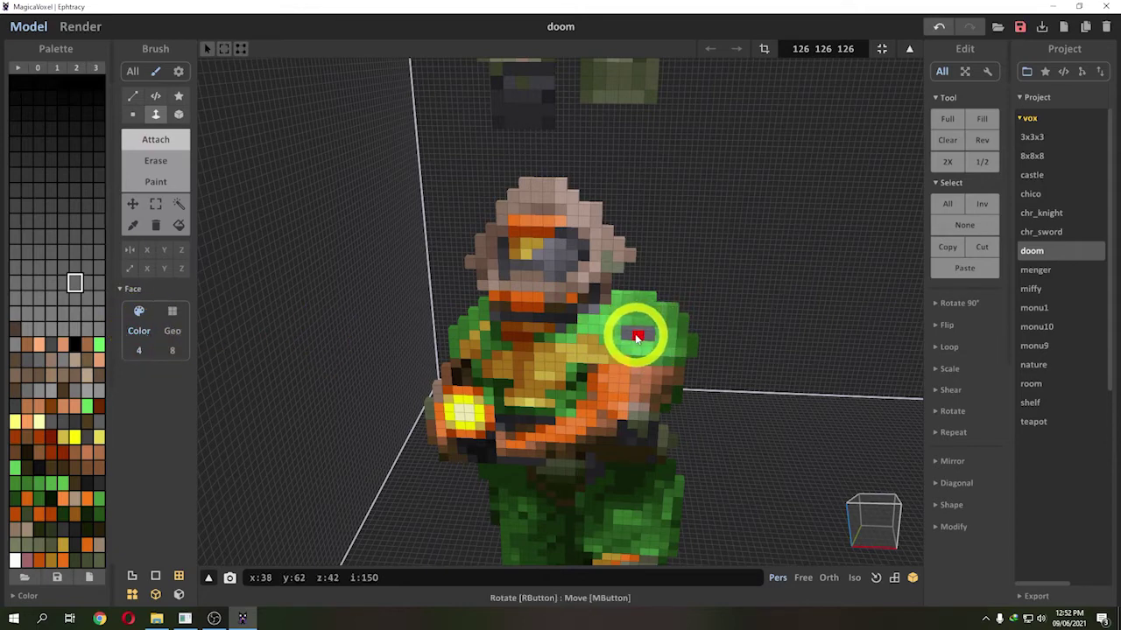
scroll(637, 337, up, 6)
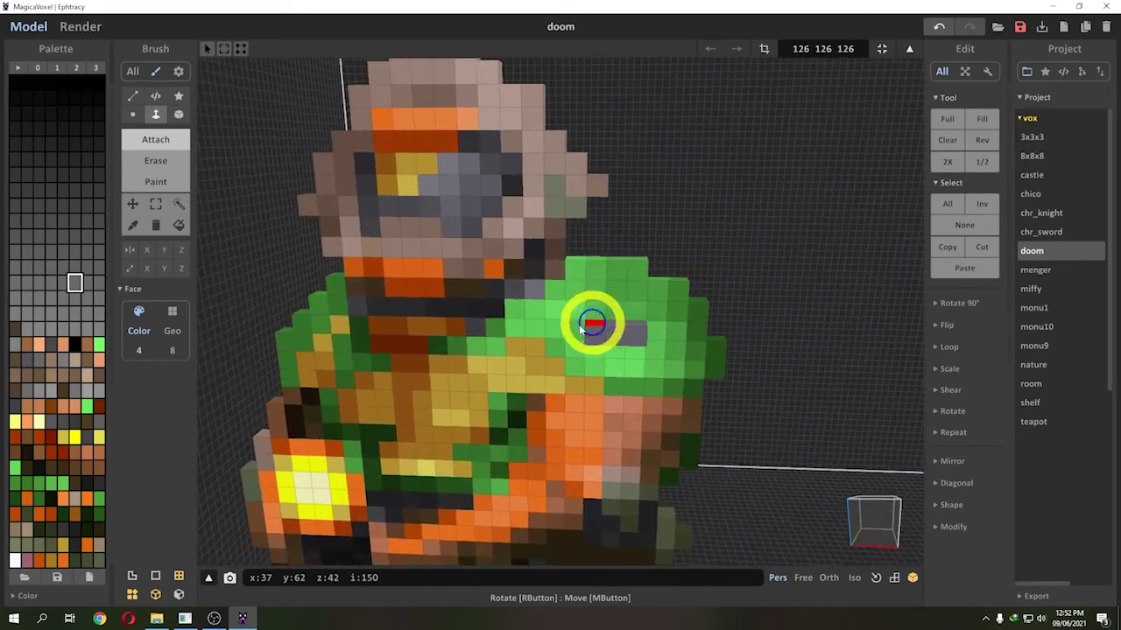
key(ctrl+z)
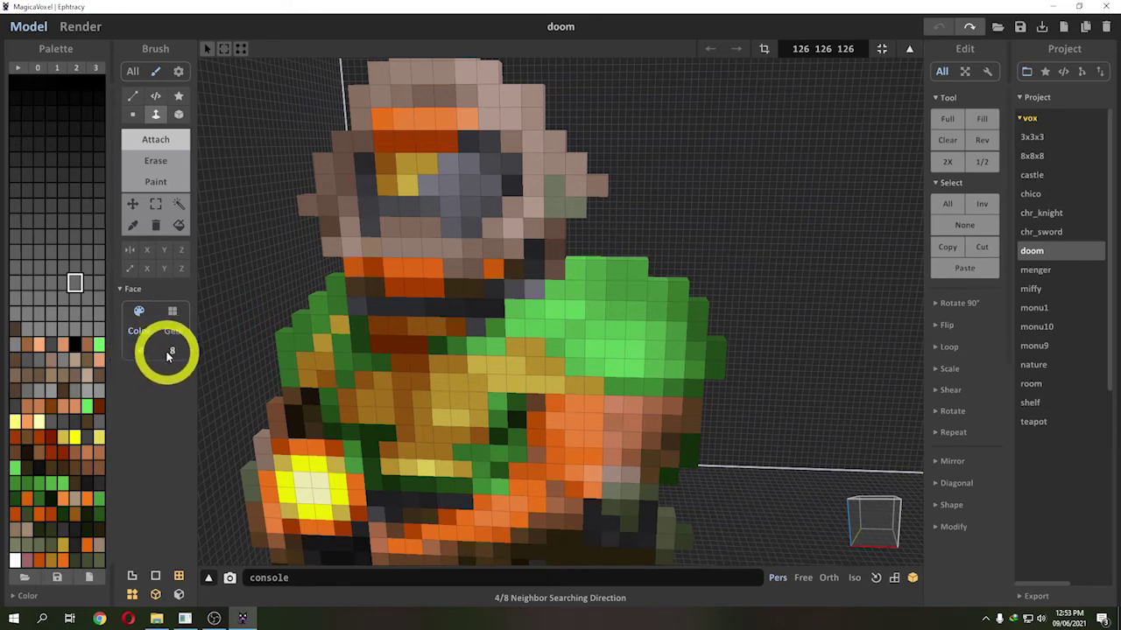
click(599, 337)
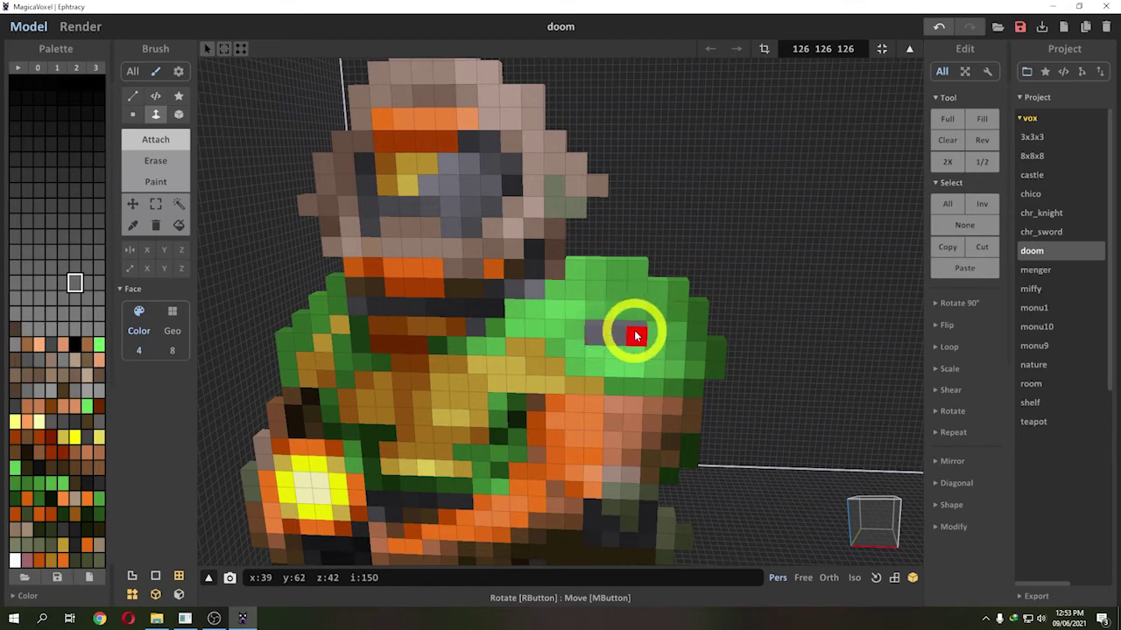
key(ctrl+z)
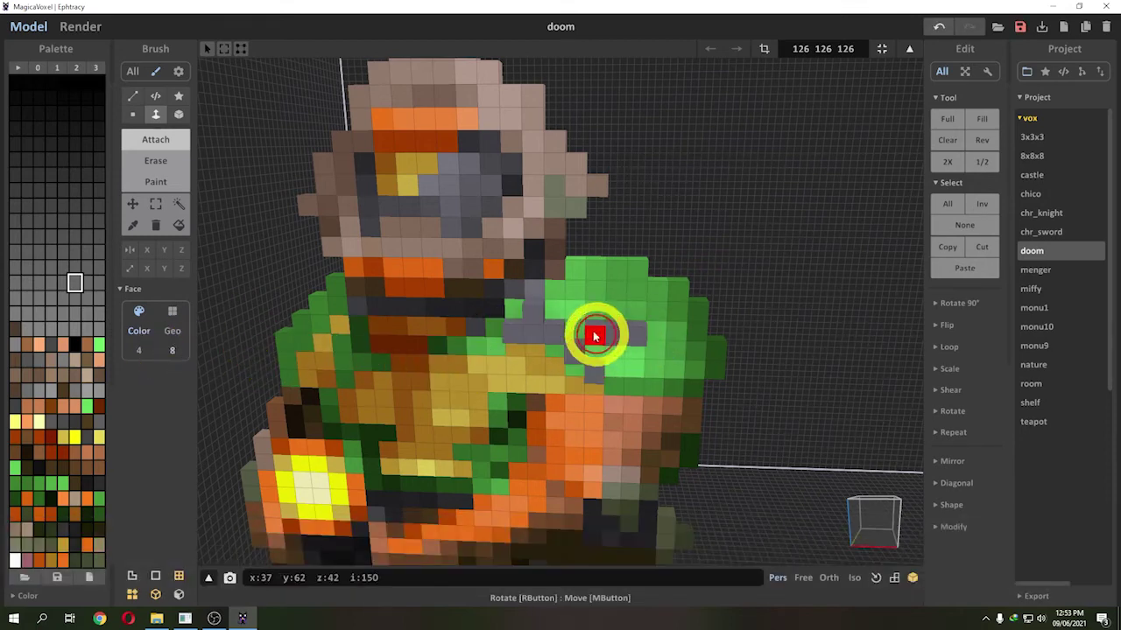
Try extruding same-colored shoulder patches with 8-direction neighbor search in the palette color and with the voxel color option
drag(639, 376, 620, 322)
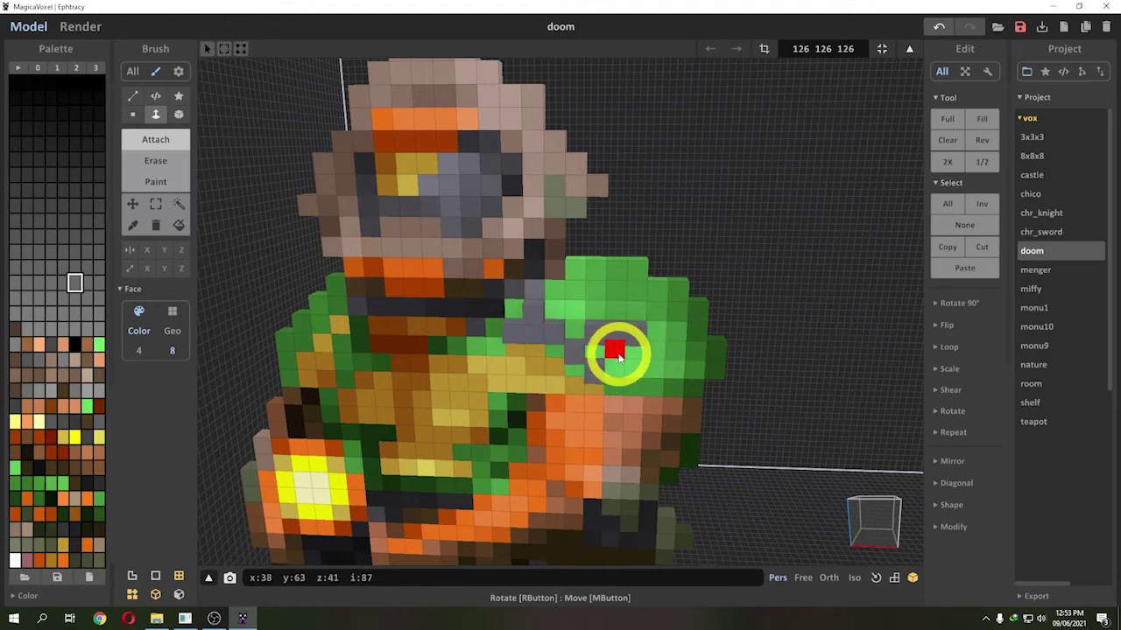
key(ctrl+z)
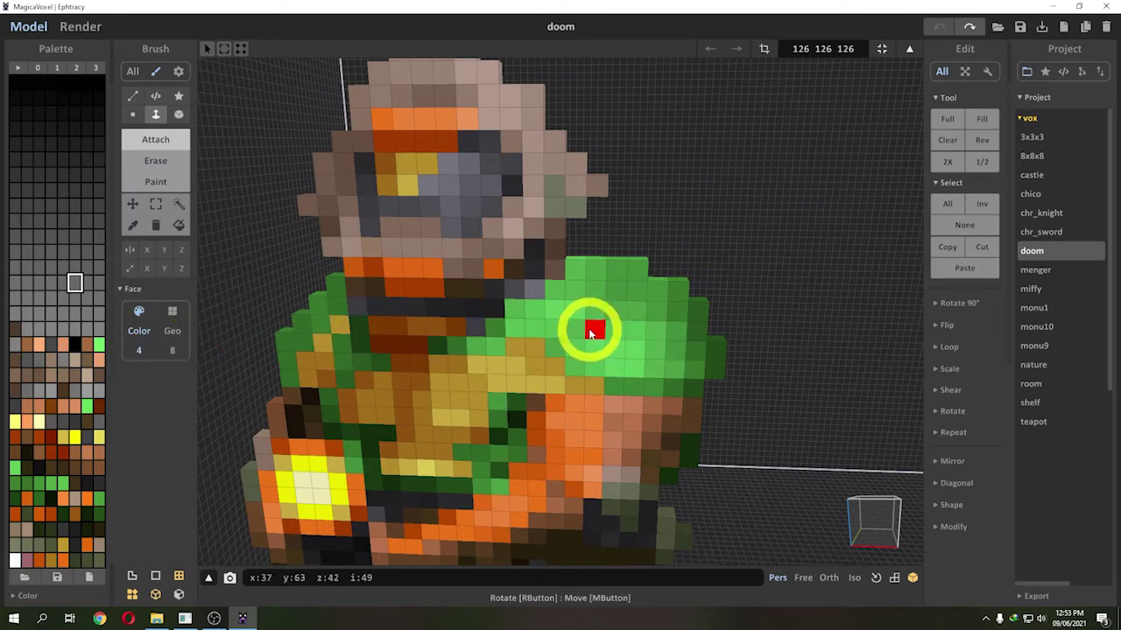
scroll(504, 376, up, 2)
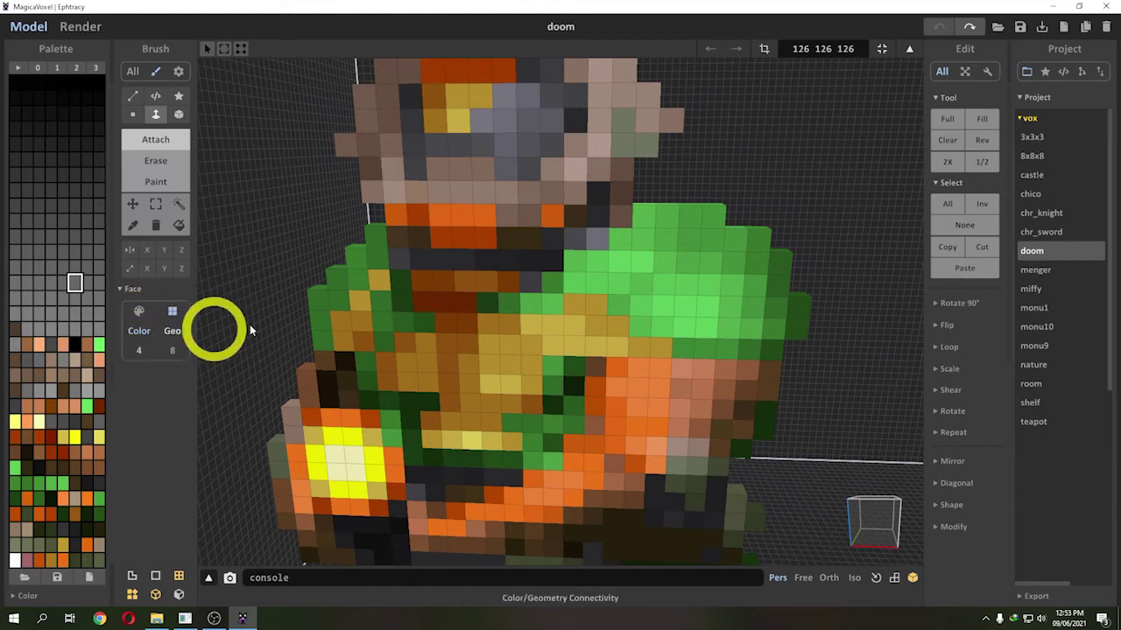
drag(671, 291, 706, 311)
key(ctrl+z)
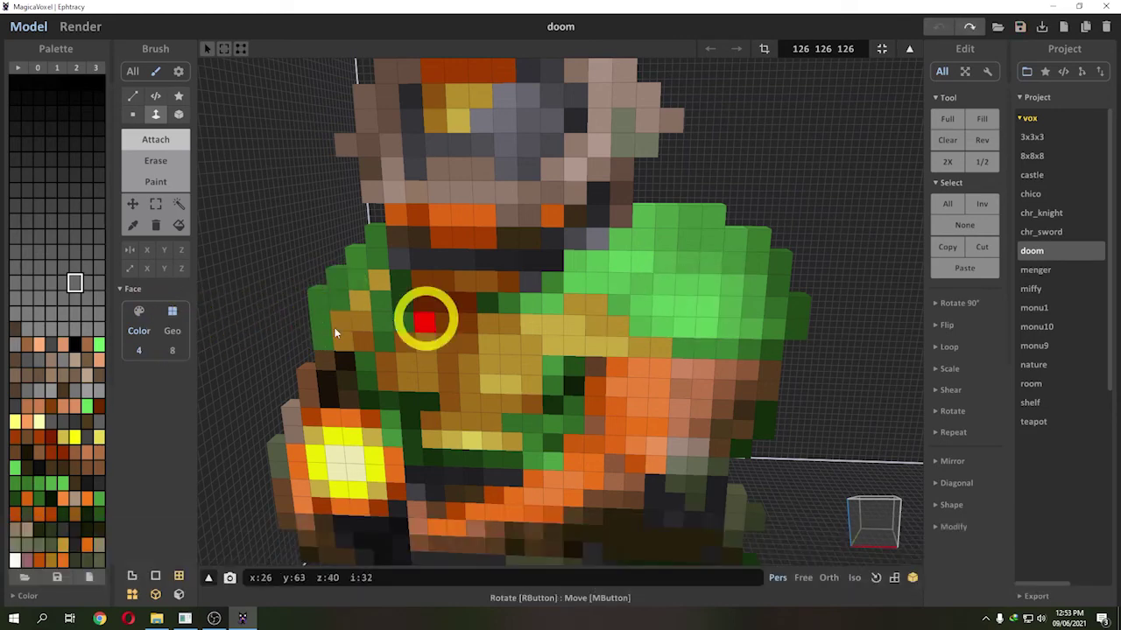
Extrude the marine's whole front face using Geo connectivity and the voxel color option
click(138, 330)
click(174, 335)
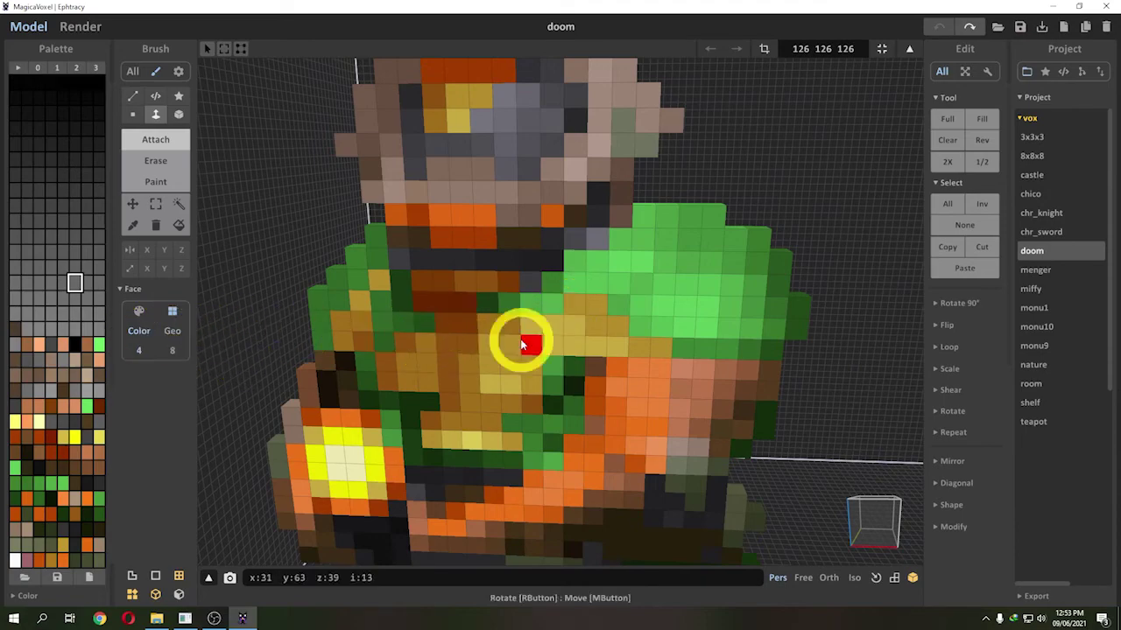
right_drag(526, 338, 240, 372)
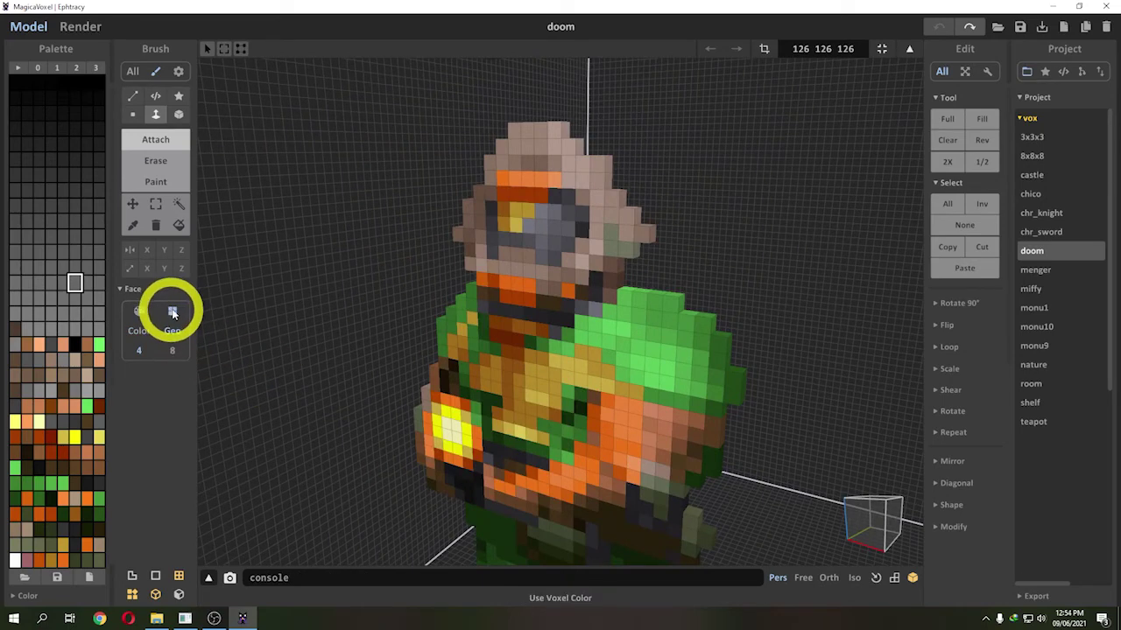
scroll(555, 390, down, 3)
drag(564, 366, 527, 378)
right_drag(527, 378, 576, 366)
mouse_move(526, 396)
right_down()
mouse_move(476, 342)
mouse_move(570, 338)
mouse_move(475, 350)
mouse_move(567, 395)
mouse_move(541, 386)
right_up()
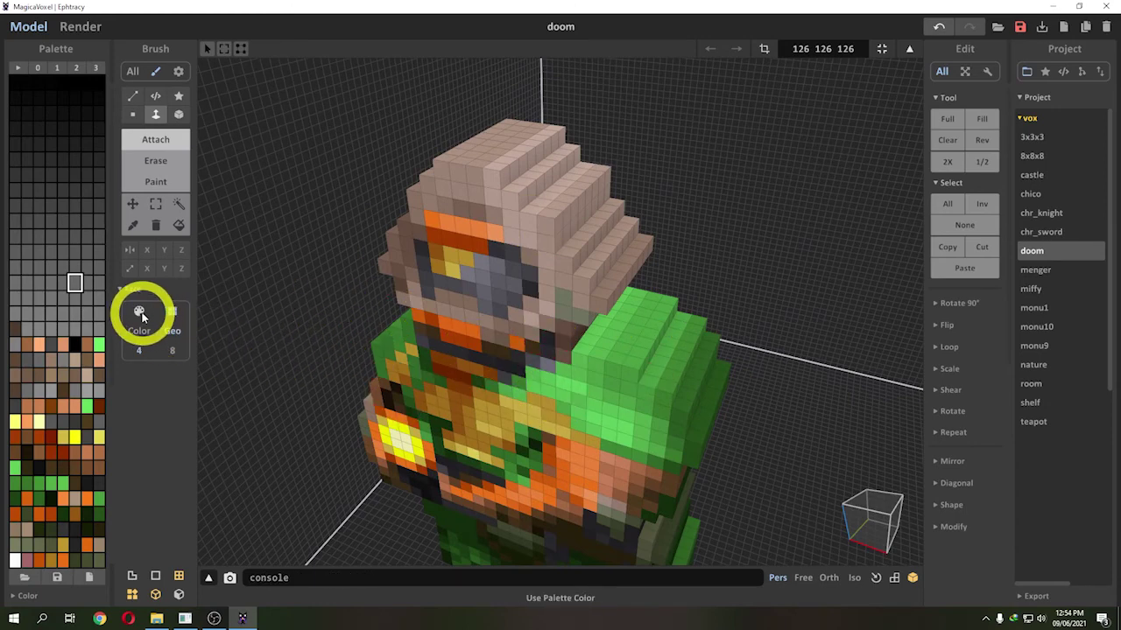
Try extruding the marine's whole front in the gray palette color with Geo connectivity
click(537, 363)
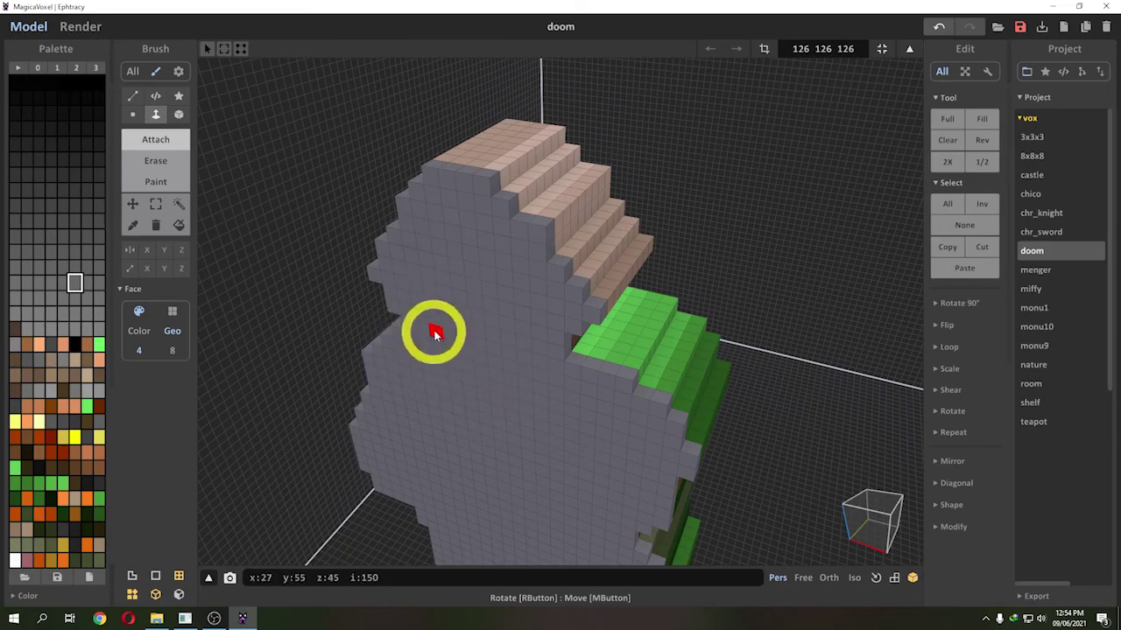
key(ctrl+z)
Extrude the pale center of the gun's muzzle flash forward using Color connectivity and voxel color
click(140, 330)
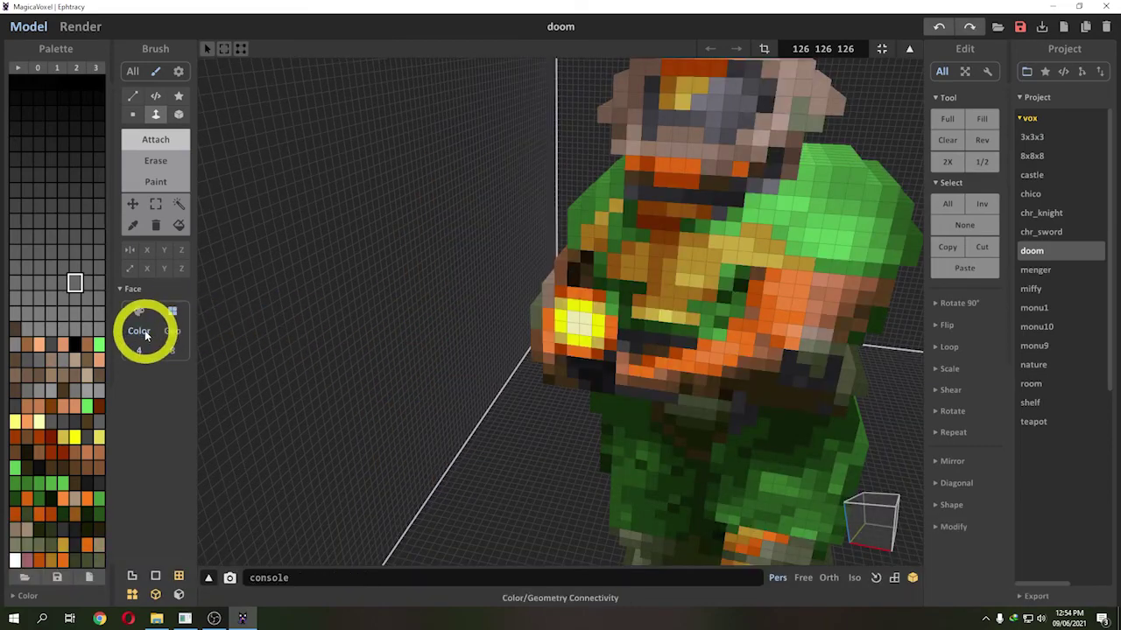
drag(575, 324, 537, 368)
right_drag(645, 370, 604, 359)
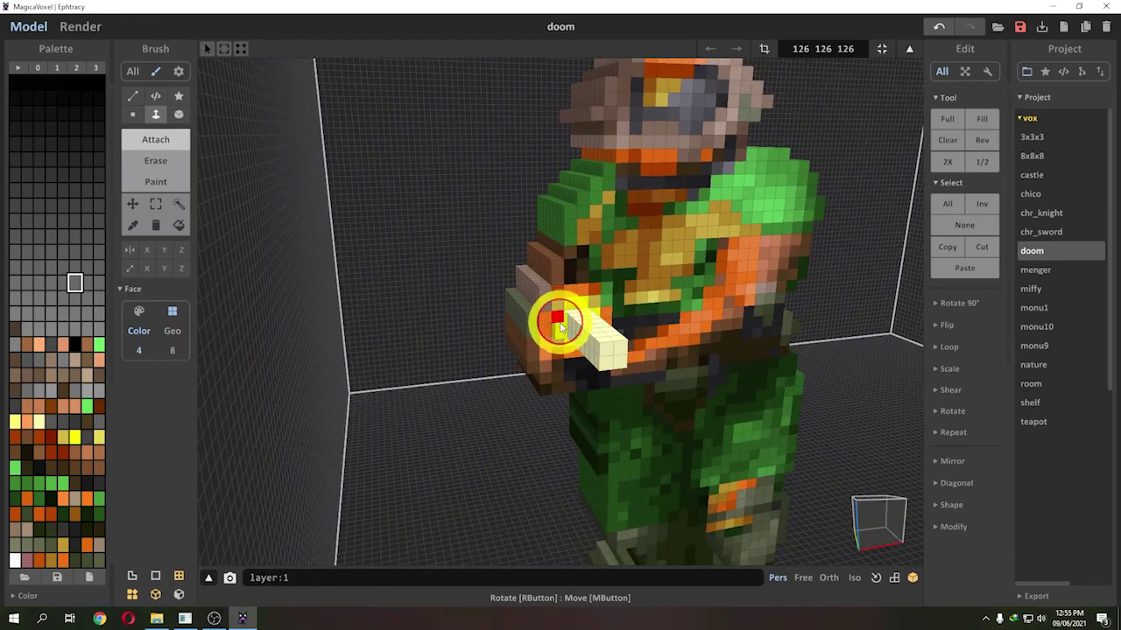
Extrude the yellow ring around the pale muzzle center using 8-direction neighbor search, replacing the 4-direction attempt
drag(562, 325, 573, 348)
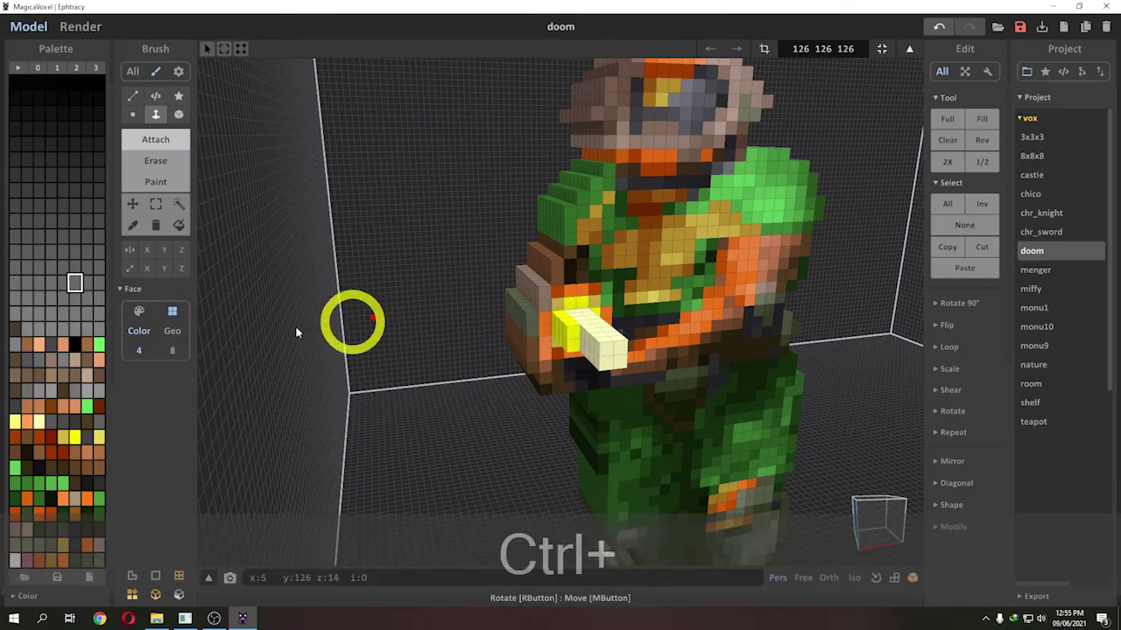
key(ctrl+z)
drag(558, 325, 593, 345)
right_drag(593, 344, 649, 372)
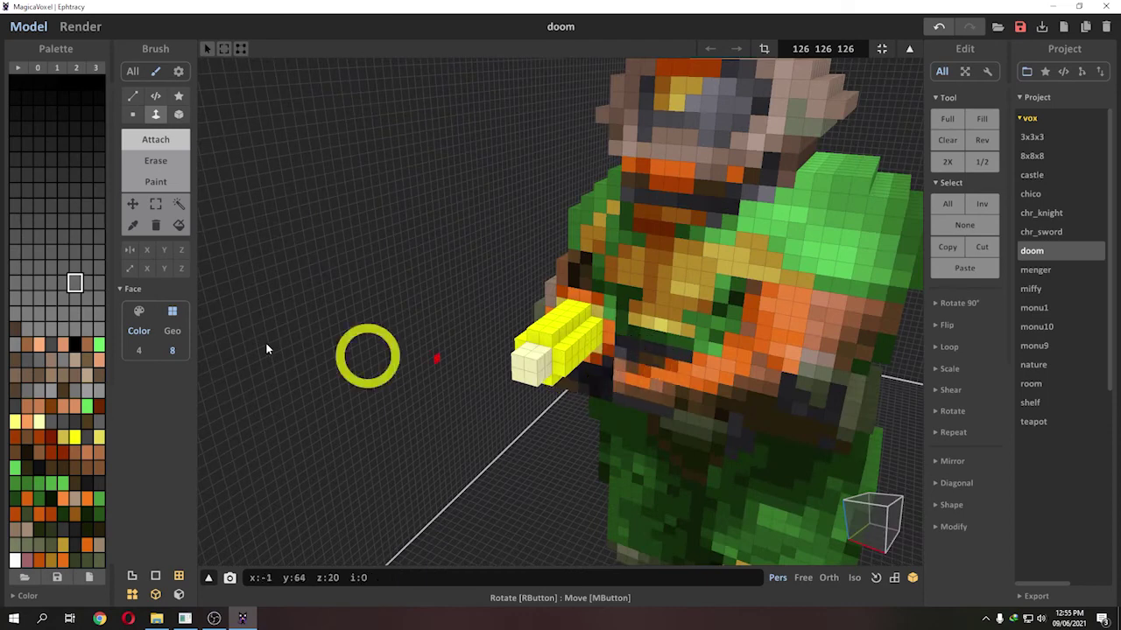
Extrude the marine's entire front face in the gray palette color using Geo connectivity
click(173, 333)
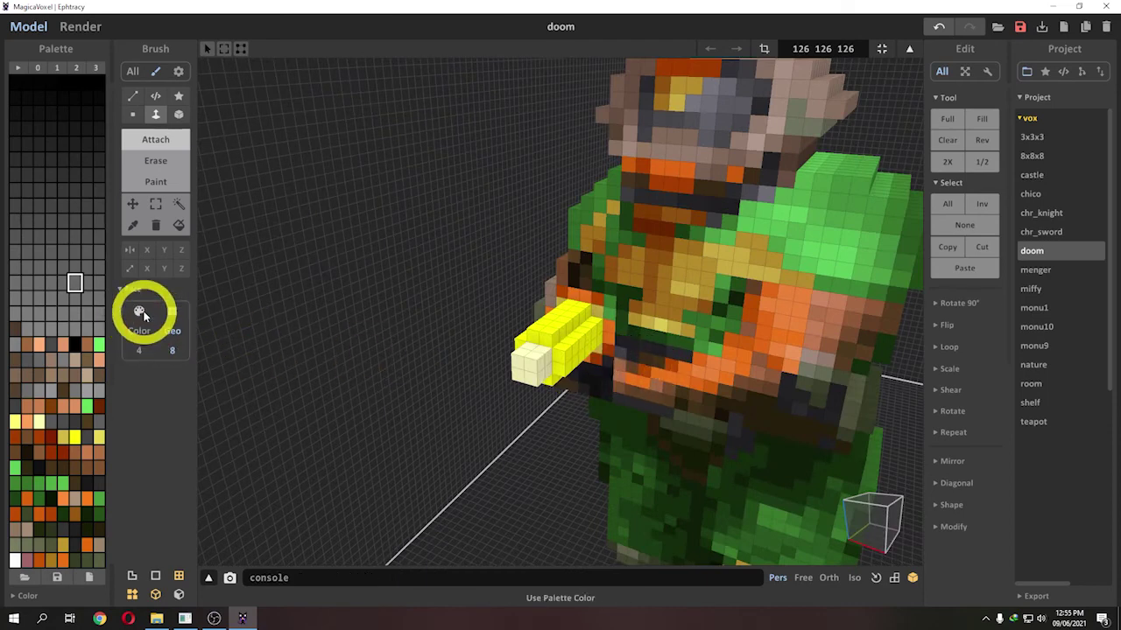
drag(741, 275, 808, 354)
right_drag(807, 355, 654, 317)
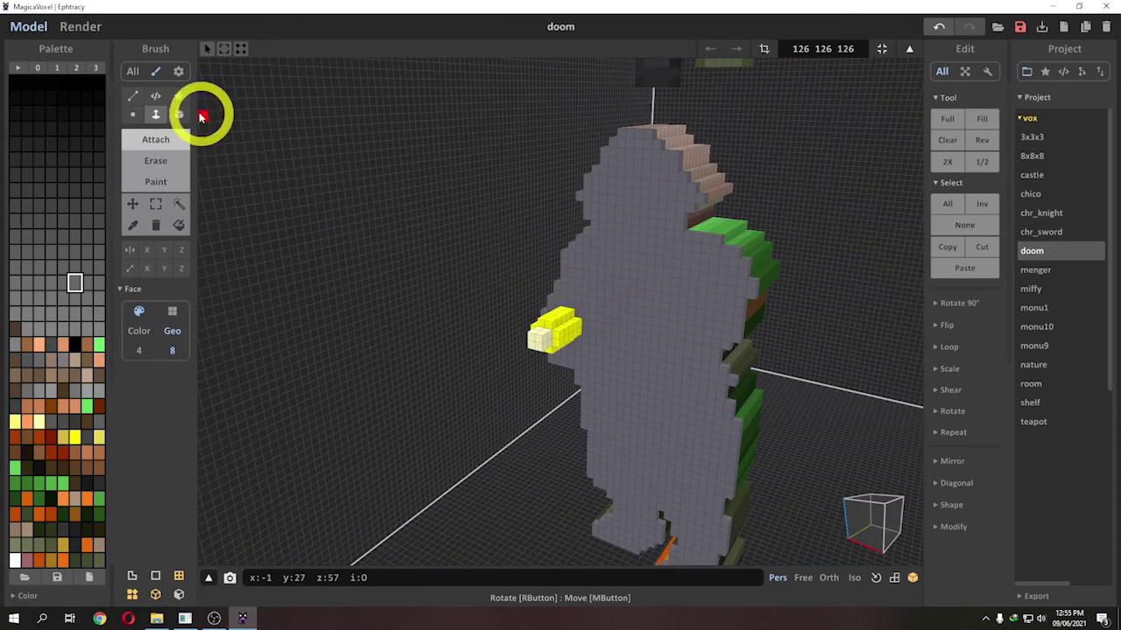
Switch the brush between Voxel, Face and Box modes, finishing in Voxel mode
click(129, 116)
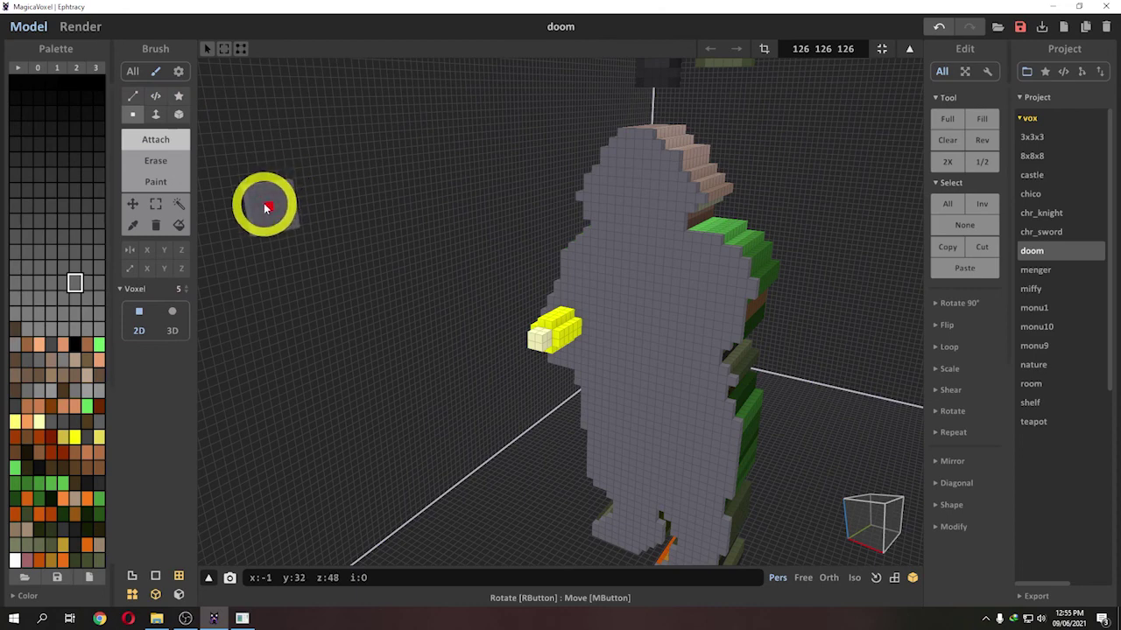
click(154, 116)
click(180, 115)
click(131, 114)
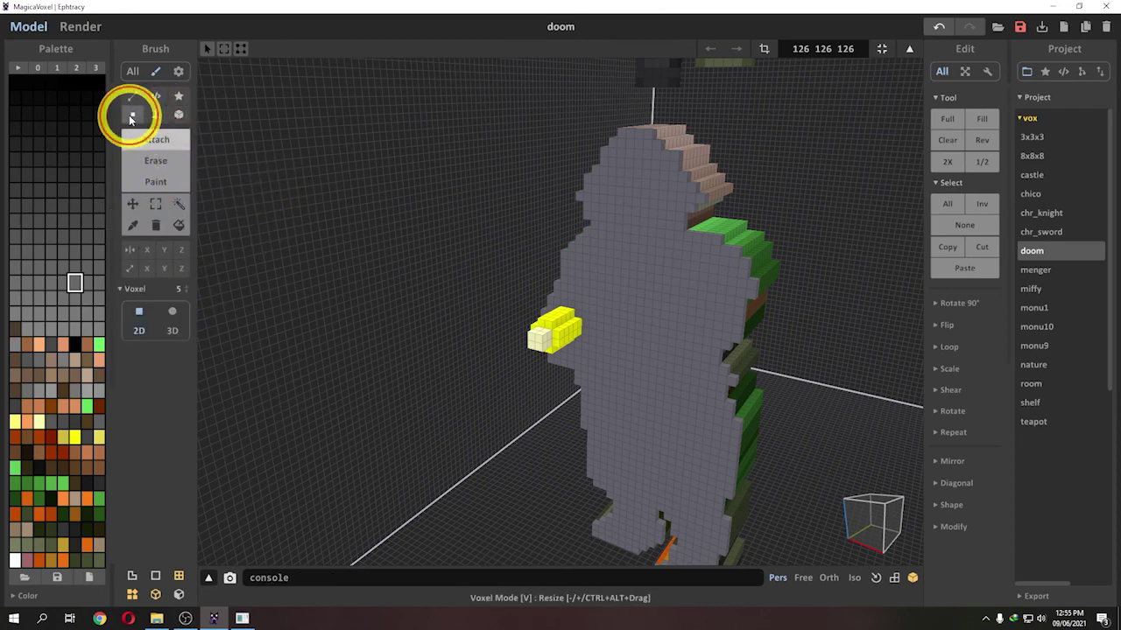
click(155, 115)
click(133, 115)
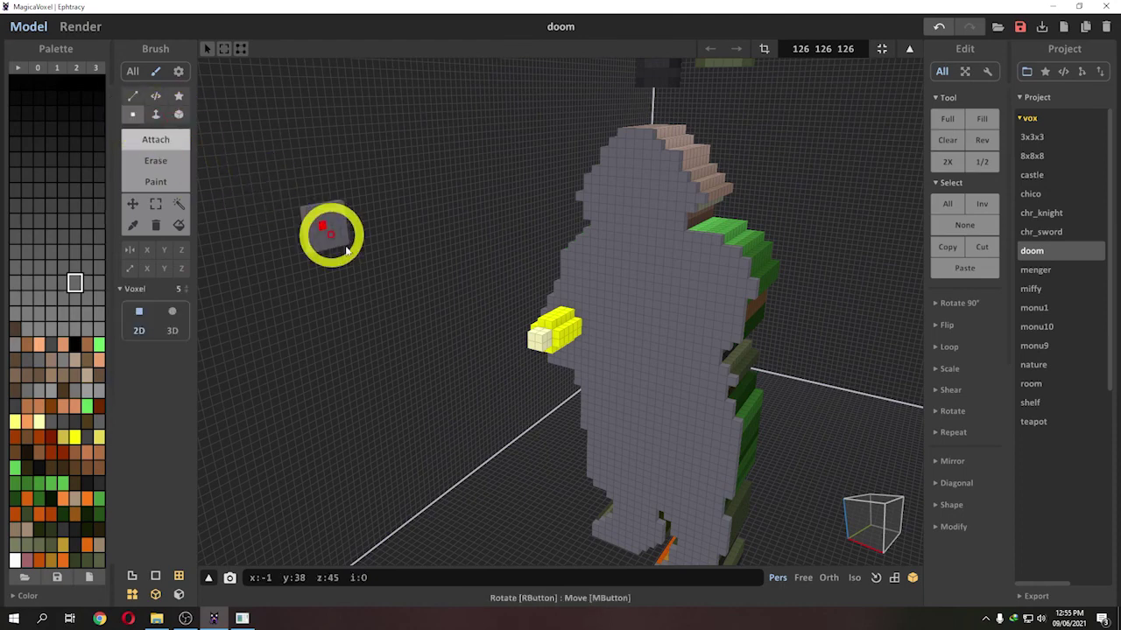